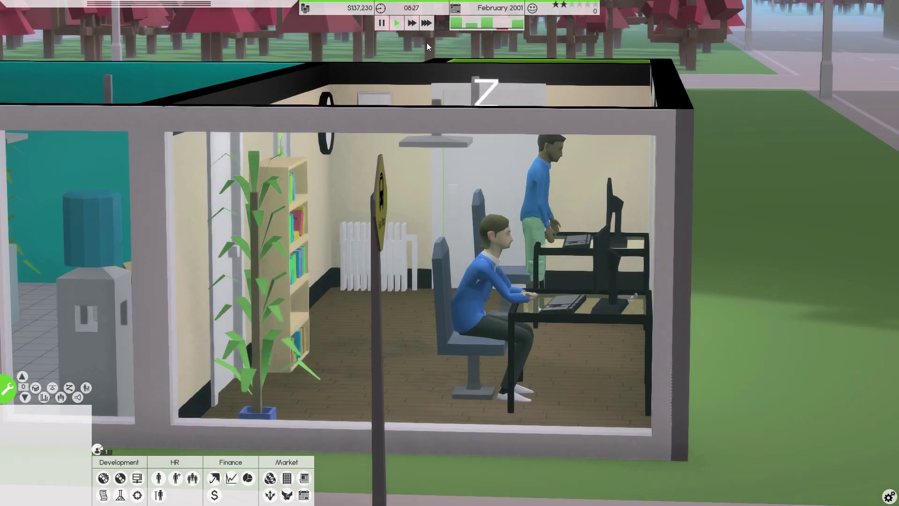
Step: Pause the game and orbit and tilt the camera around the two-employee office
{"action": "left_click", "coordinate": [381, 23]}
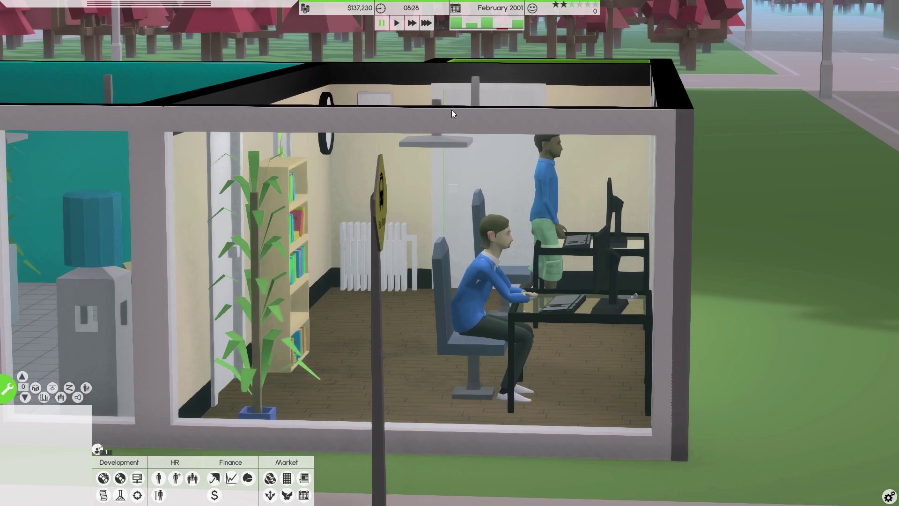
{"action": "scroll", "coordinate": [704, 316], "scroll_direction": "down", "scroll_amount": 3}
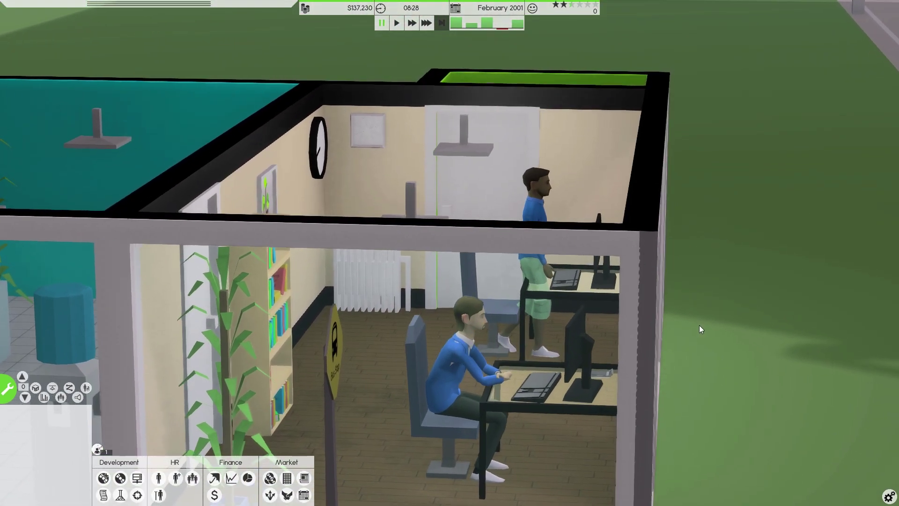
{"action": "scroll", "coordinate": [699, 325], "scroll_direction": "down", "scroll_amount": 2}
{"action": "scroll", "coordinate": [697, 325], "scroll_direction": "down", "scroll_amount": 2}
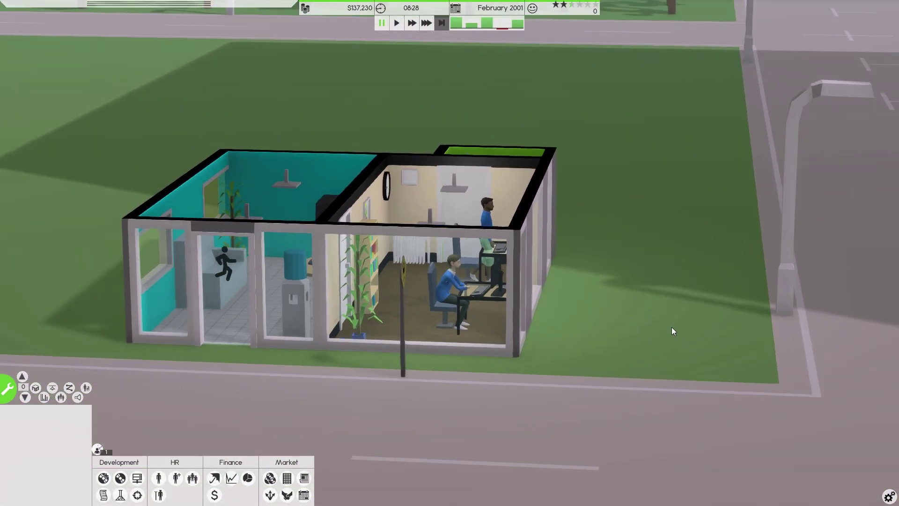
{"action": "key", "text": "e"}
{"action": "scroll", "coordinate": [566, 303], "scroll_direction": "up", "scroll_amount": 2}
{"action": "scroll", "coordinate": [566, 302], "scroll_direction": "up", "scroll_amount": 2}
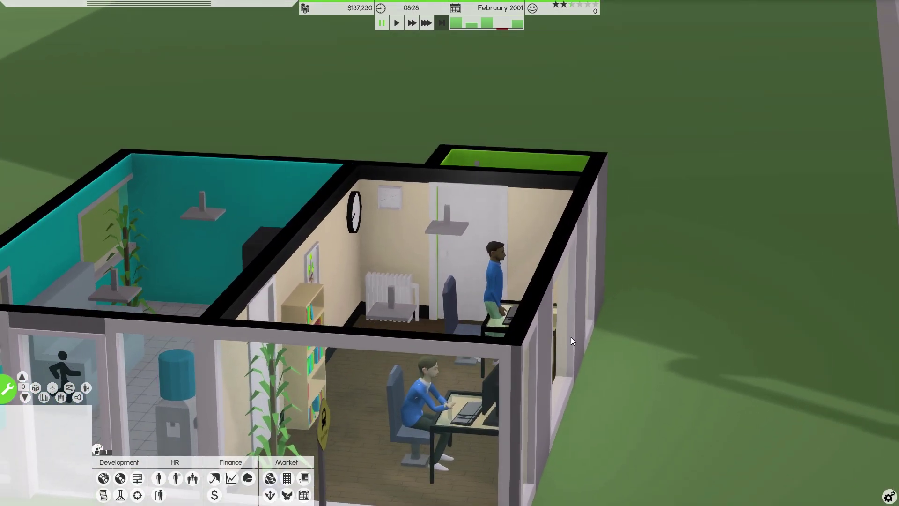
{"action": "scroll", "coordinate": [571, 336], "scroll_direction": "up", "scroll_amount": 2}
{"action": "scroll", "coordinate": [579, 346], "scroll_direction": "down", "scroll_amount": 2}
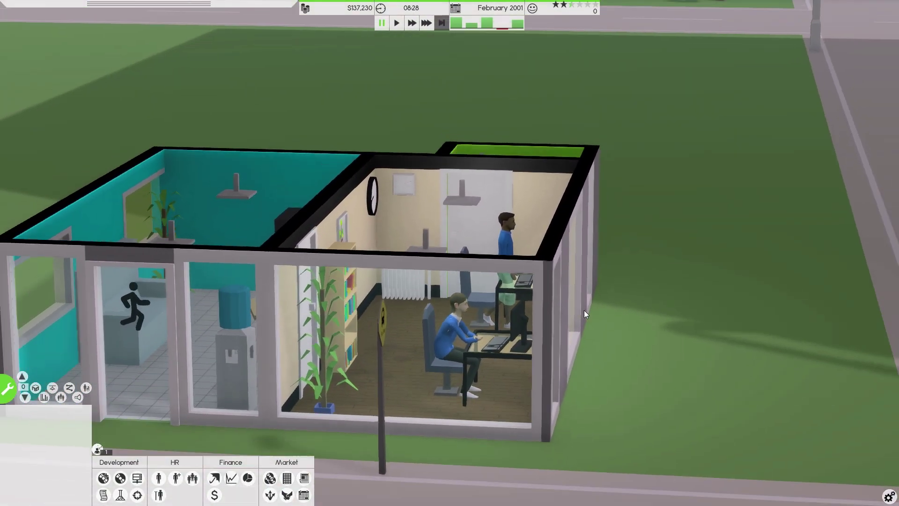
{"action": "scroll", "coordinate": [584, 310], "scroll_direction": "down", "scroll_amount": 2}
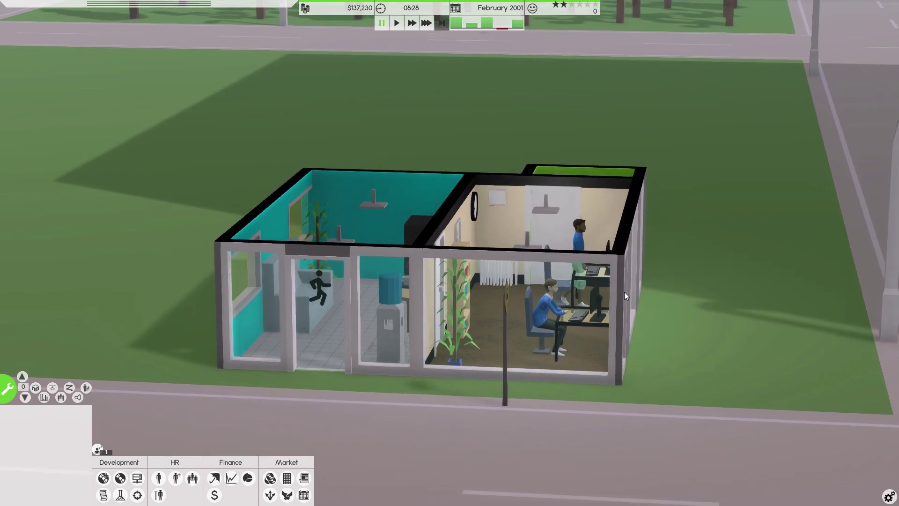
{"action": "left_click_drag", "start_coordinate": [584, 309], "coordinate": [684, 327]}
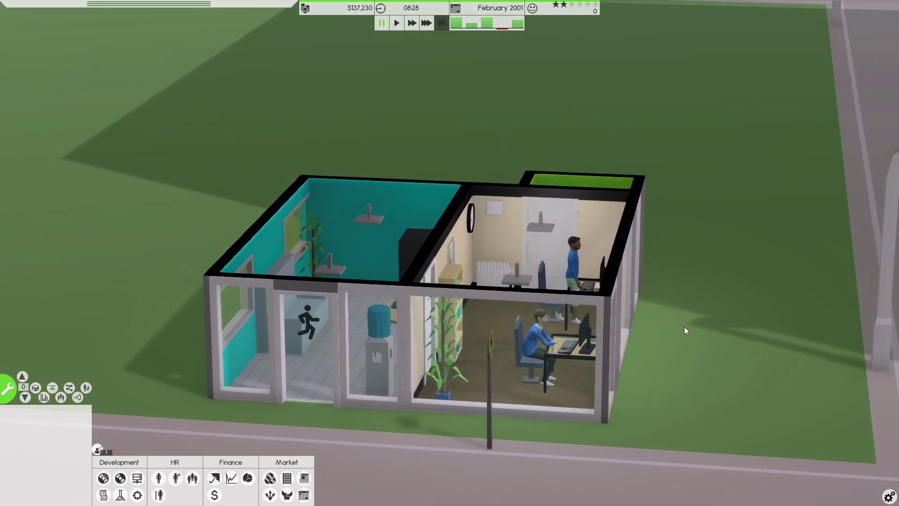
{"action": "scroll", "coordinate": [665, 340], "scroll_direction": "up", "scroll_amount": 2}
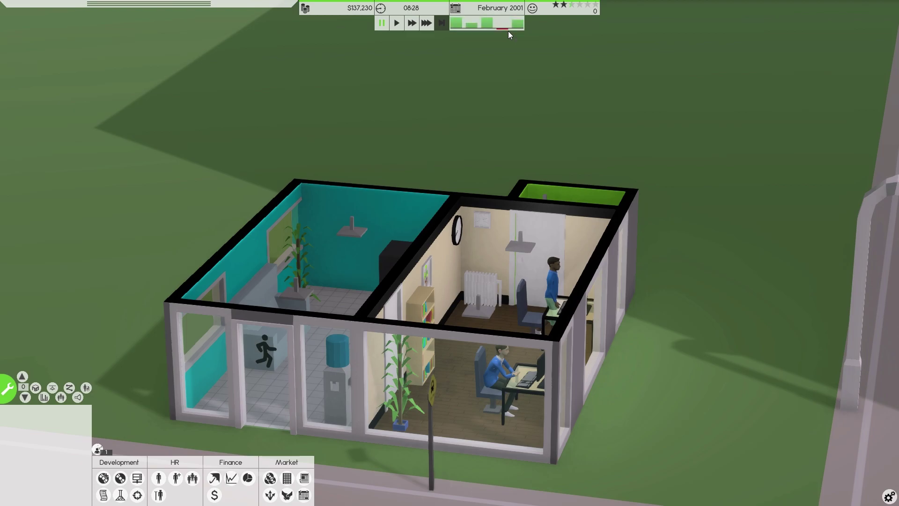
{"action": "key", "text": "q"}
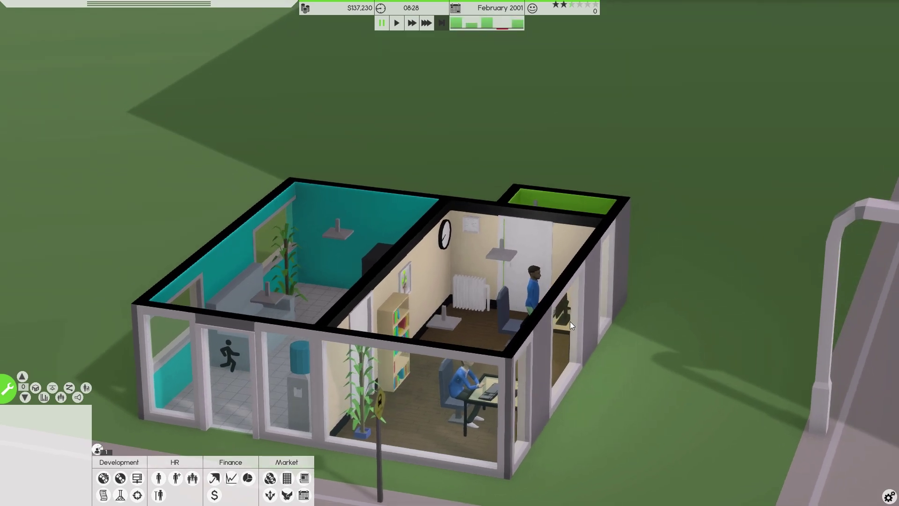
{"action": "key", "text": "e"}
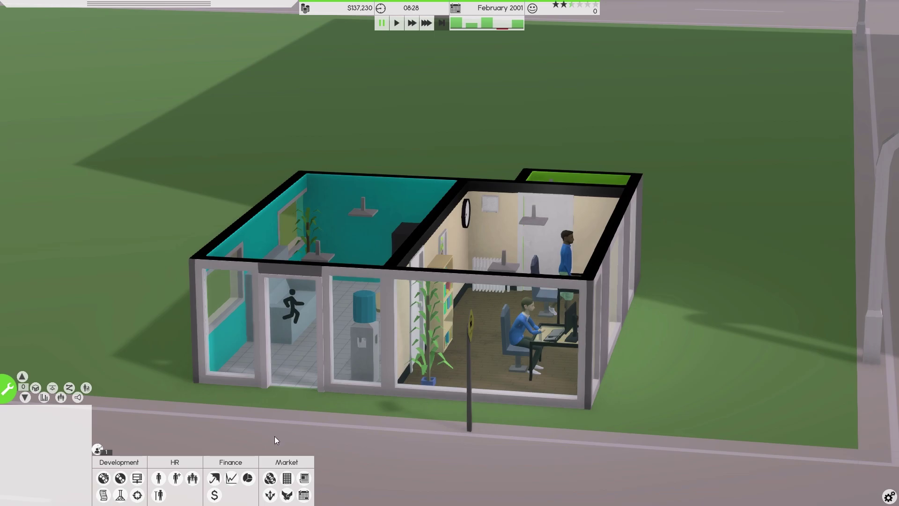
Step: Browse the website, Embedded System, game assets and Activision logistics contracts in Contract work
{"action": "left_click", "coordinate": [106, 496]}
{"action": "left_click_drag", "start_coordinate": [483, 64], "coordinate": [519, 66]}
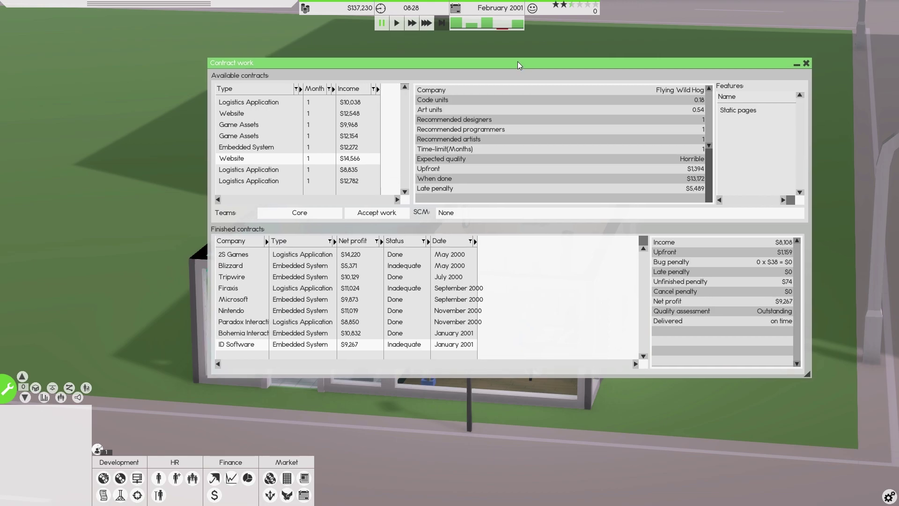
{"action": "left_click_drag", "start_coordinate": [339, 63], "coordinate": [342, 66]}
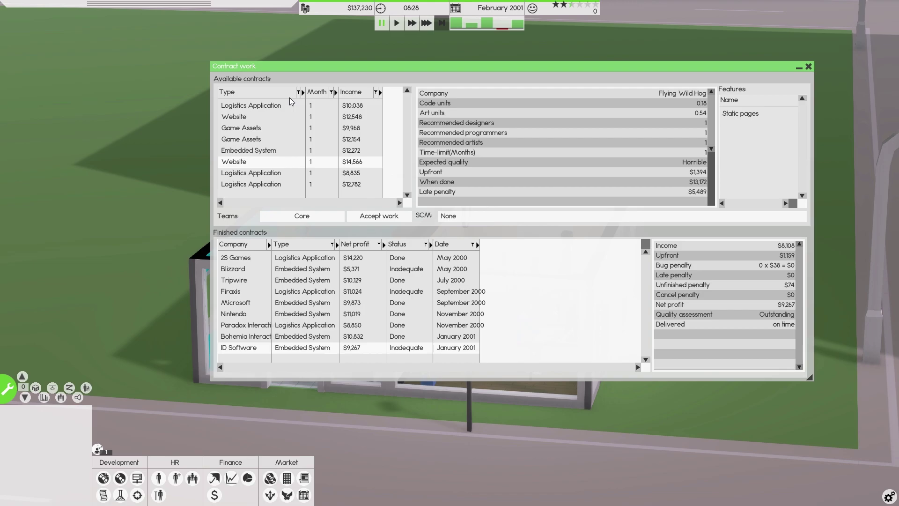
{"action": "left_click", "coordinate": [266, 119]}
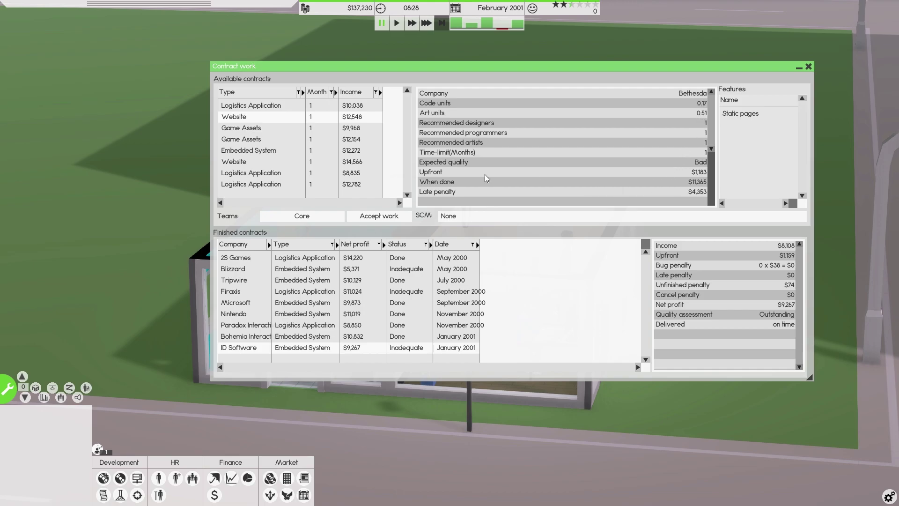
{"action": "left_click", "coordinate": [248, 163]}
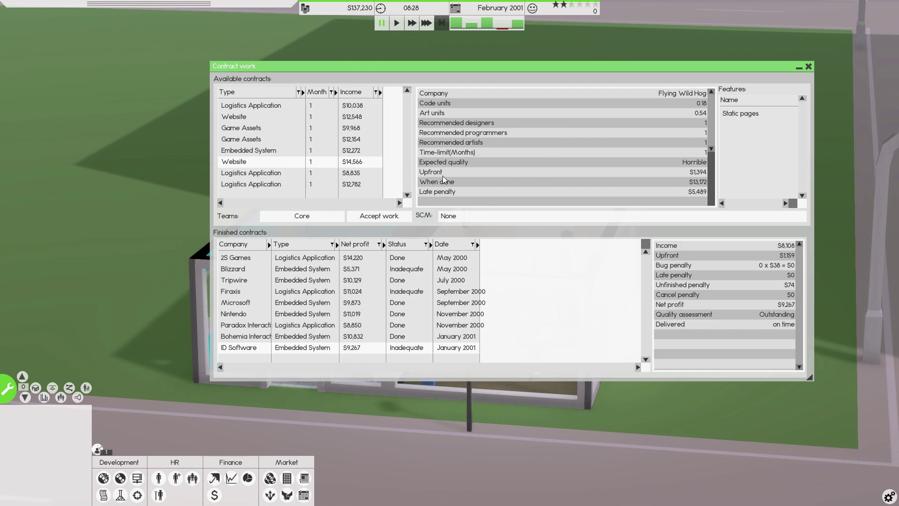
{"action": "left_click", "coordinate": [266, 150]}
{"action": "left_click", "coordinate": [255, 139]}
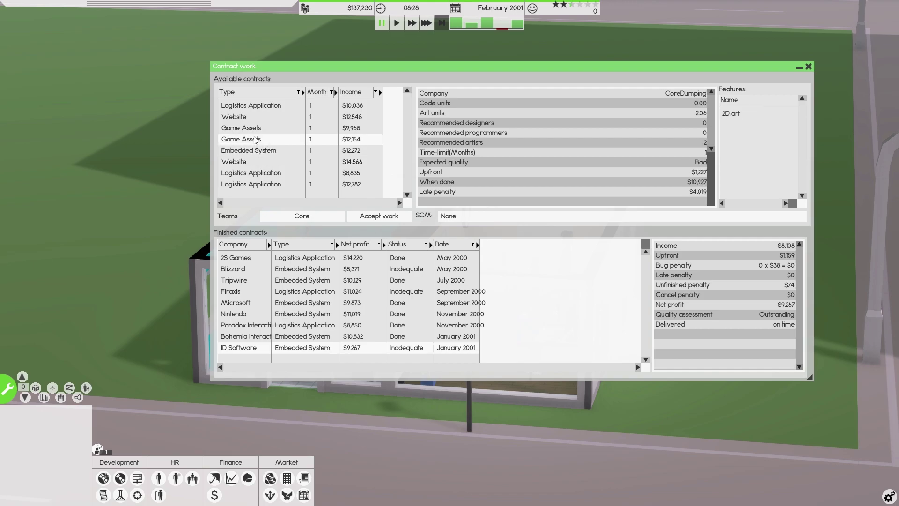
{"action": "left_click", "coordinate": [254, 130]}
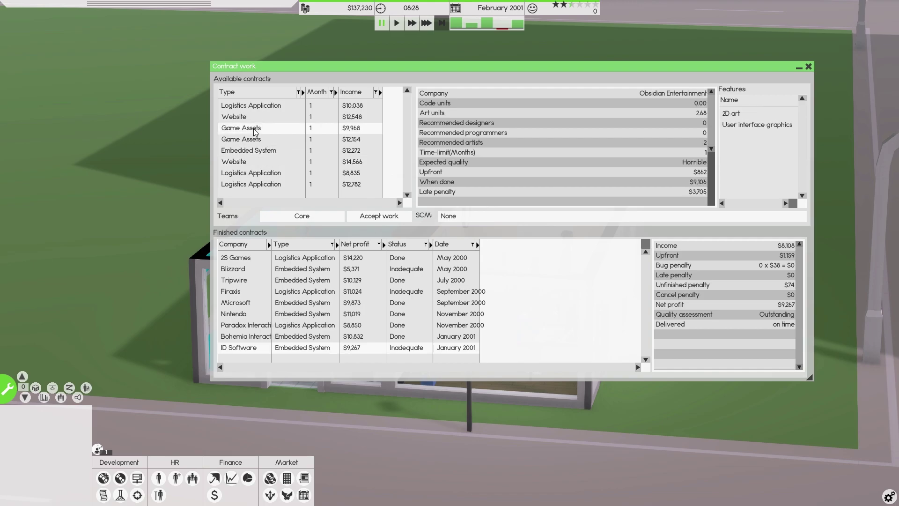
{"action": "left_click", "coordinate": [267, 106]}
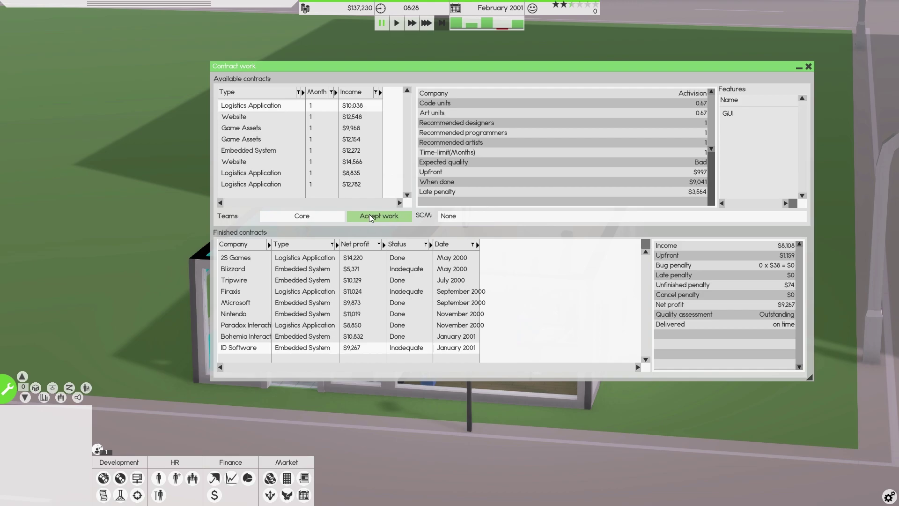
Step: Accept the Activision logistics contract and the $14,566 Flying Wild Hog website contract
{"action": "left_click", "coordinate": [371, 217]}
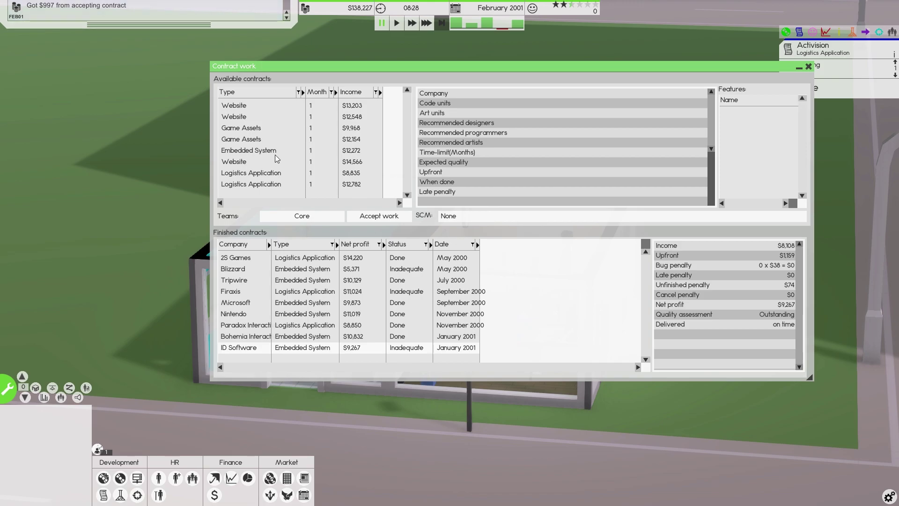
{"action": "left_click", "coordinate": [267, 164]}
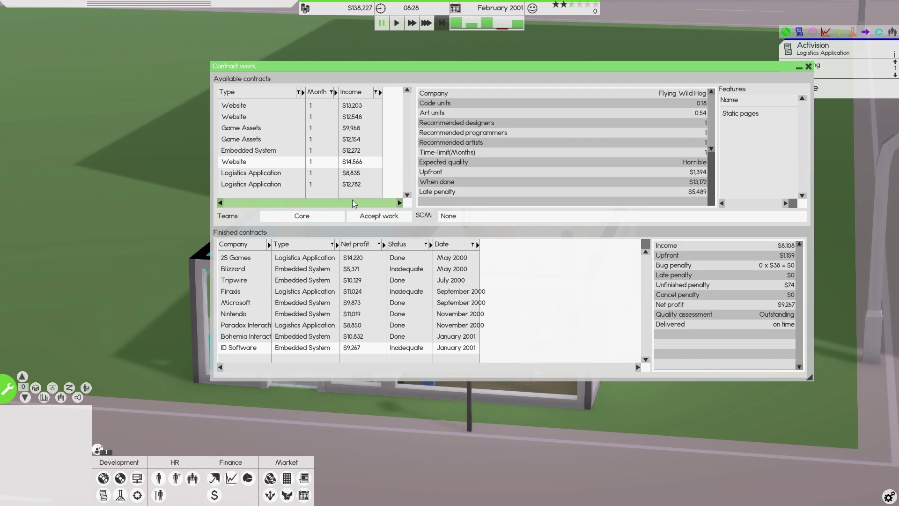
{"action": "left_click", "coordinate": [378, 216]}
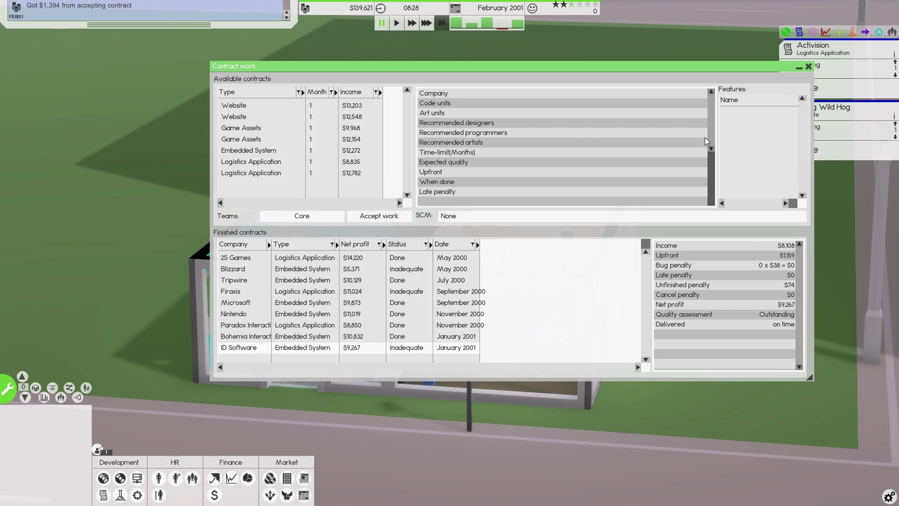
Step: Close the contract list and expand, then collapse, the Activision and Flying Wild Hog project panels
{"action": "left_click_drag", "start_coordinate": [740, 67], "coordinate": [668, 74]}
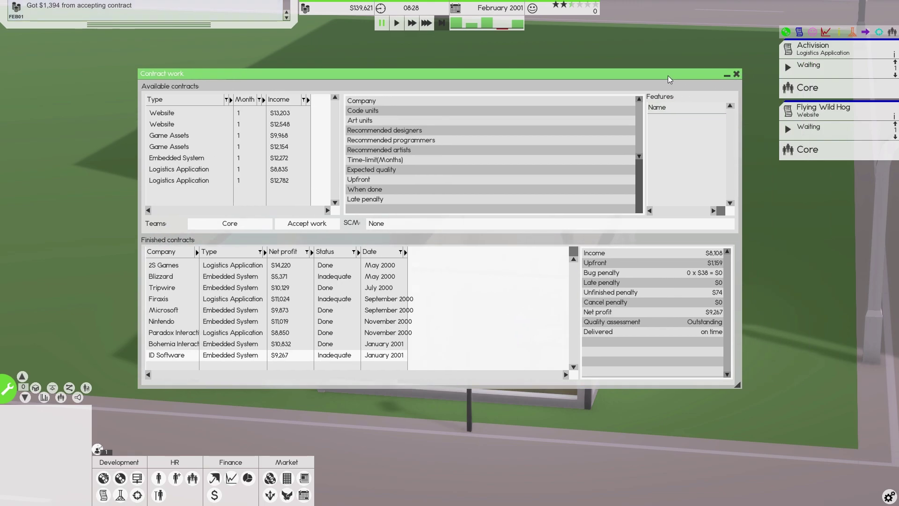
{"action": "left_click", "coordinate": [736, 74]}
{"action": "left_click", "coordinate": [832, 69]}
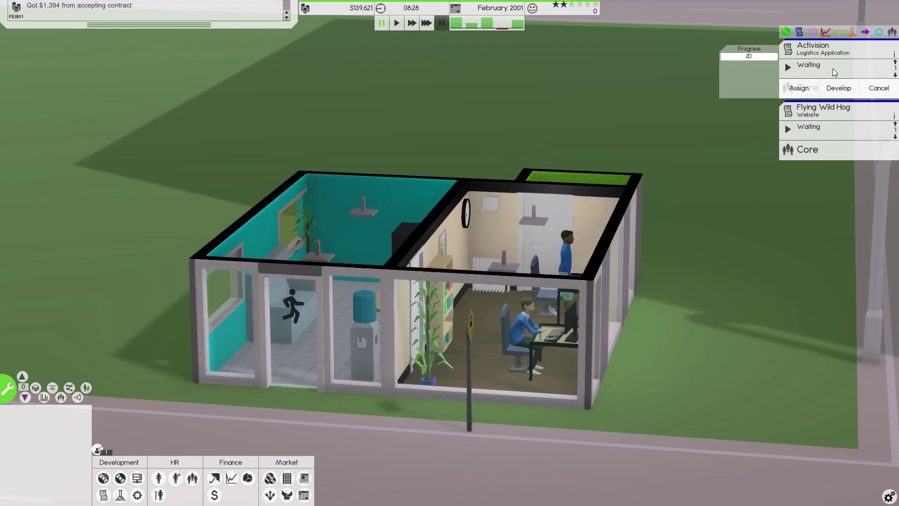
{"action": "left_click", "coordinate": [841, 109]}
{"action": "left_click", "coordinate": [801, 116]}
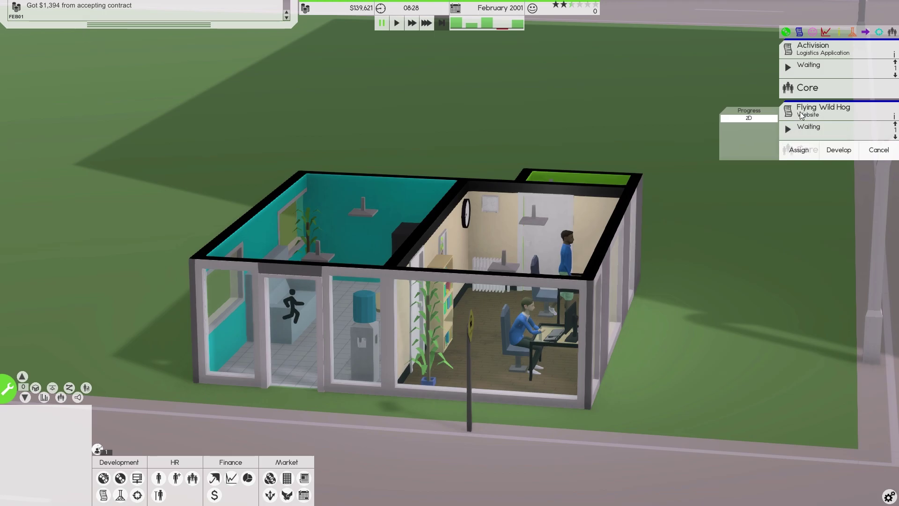
{"action": "left_click", "coordinate": [820, 81]}
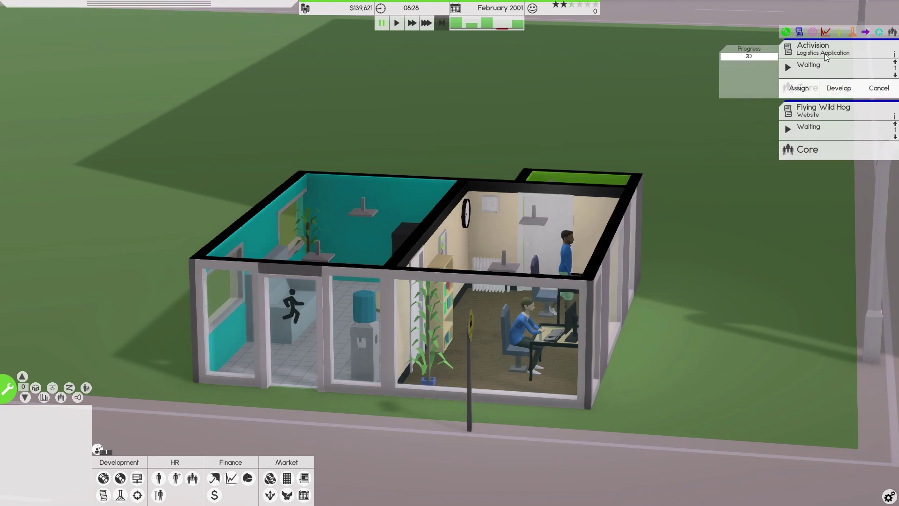
{"action": "left_click", "coordinate": [818, 66]}
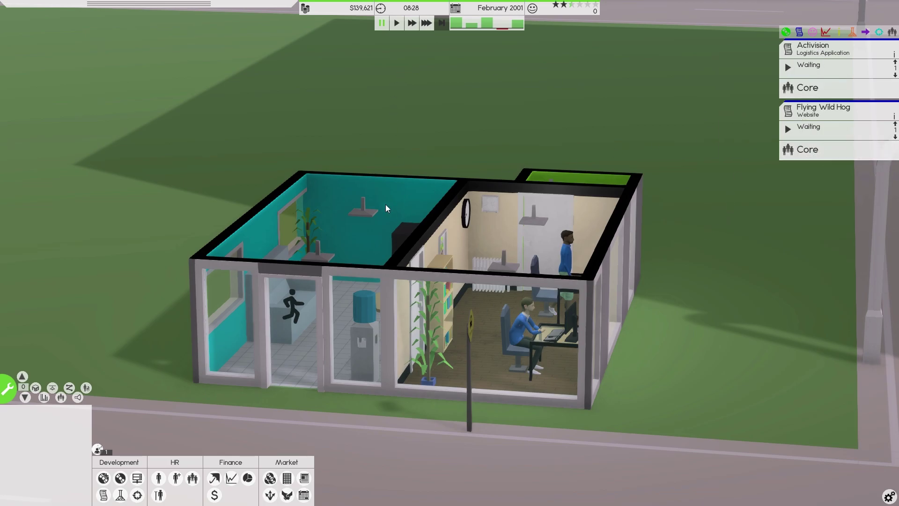
{"action": "scroll", "coordinate": [585, 321], "scroll_direction": "up", "scroll_amount": 3}
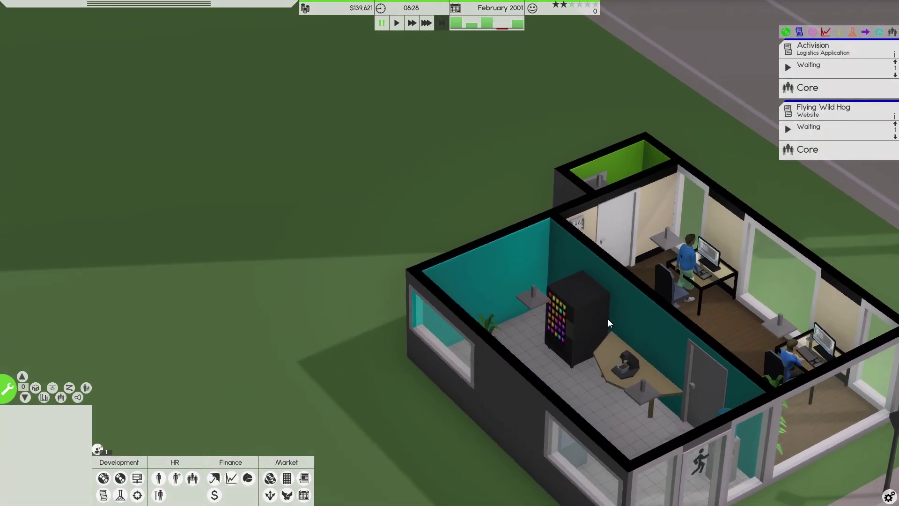
{"action": "scroll", "coordinate": [607, 319], "scroll_direction": "down", "scroll_amount": 2}
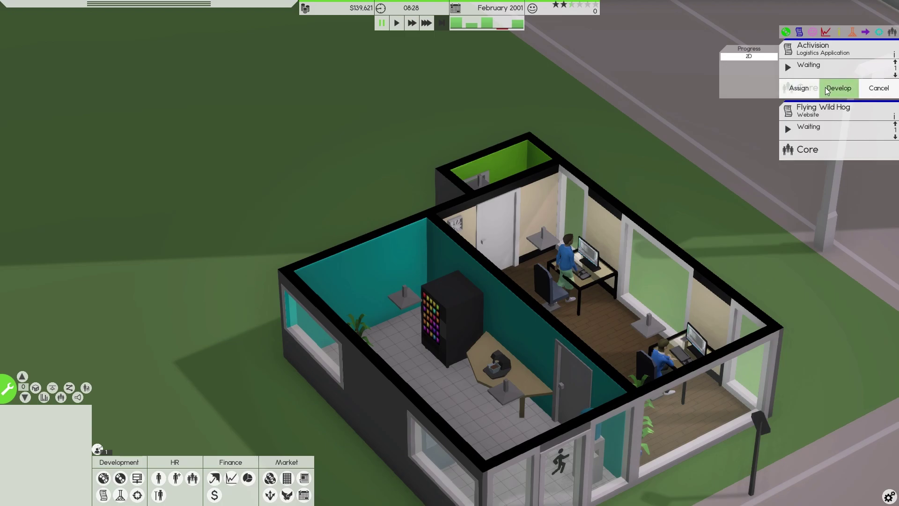
{"action": "scroll", "coordinate": [582, 307], "scroll_direction": "up", "scroll_amount": 2}
{"action": "scroll", "coordinate": [562, 332], "scroll_direction": "up", "scroll_amount": 1}
{"action": "scroll", "coordinate": [565, 338], "scroll_direction": "up", "scroll_amount": 3}
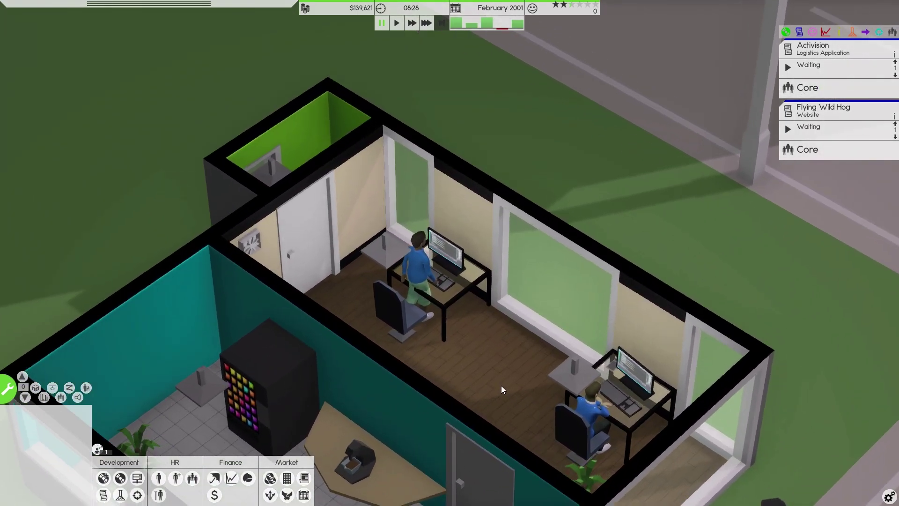
{"action": "scroll", "coordinate": [501, 385], "scroll_direction": "up", "scroll_amount": 2}
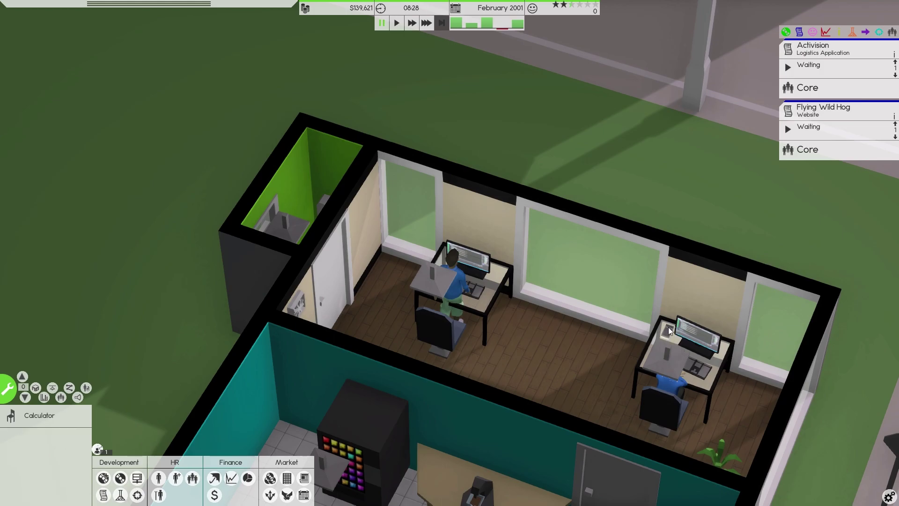
{"action": "key", "text": "e"}
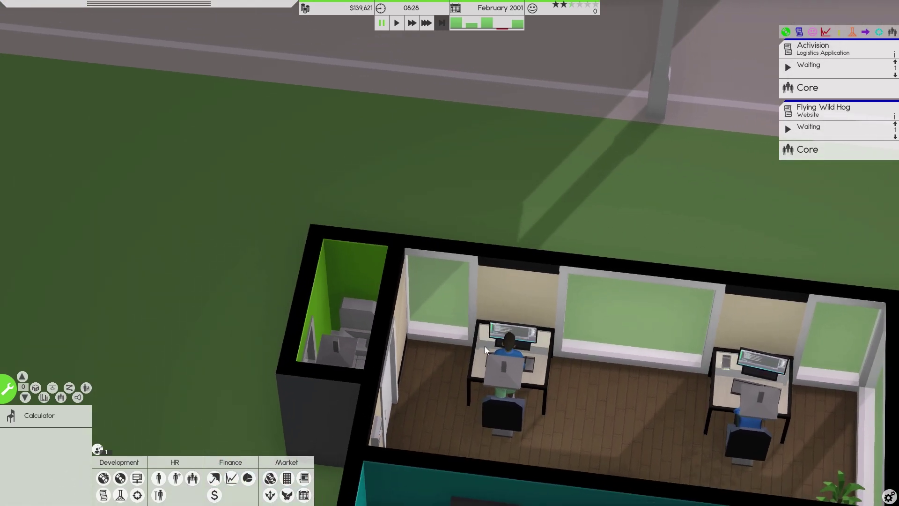
Step: Place a $200 drawing tablet on the left desk, then exit build mode
{"action": "left_click", "coordinate": [8, 387]}
{"action": "mouse_move", "coordinate": [708, 450]}
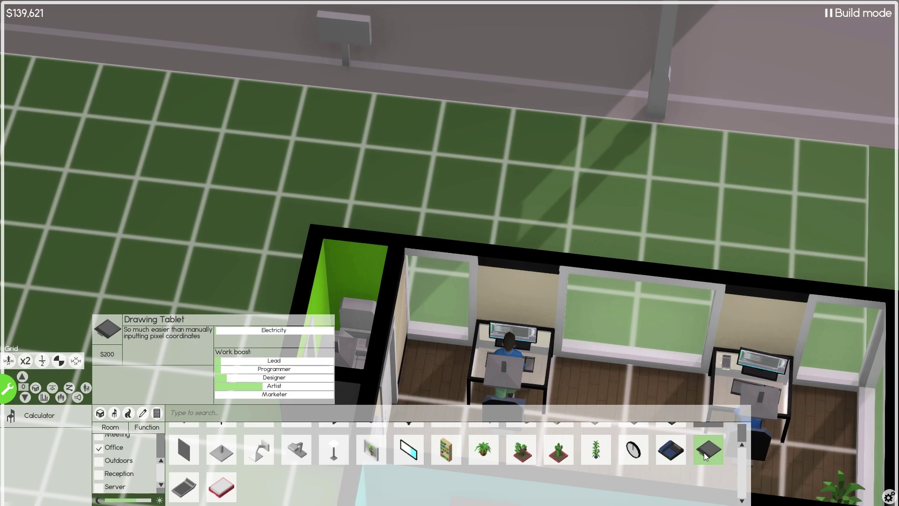
{"action": "left_click", "coordinate": [491, 344]}
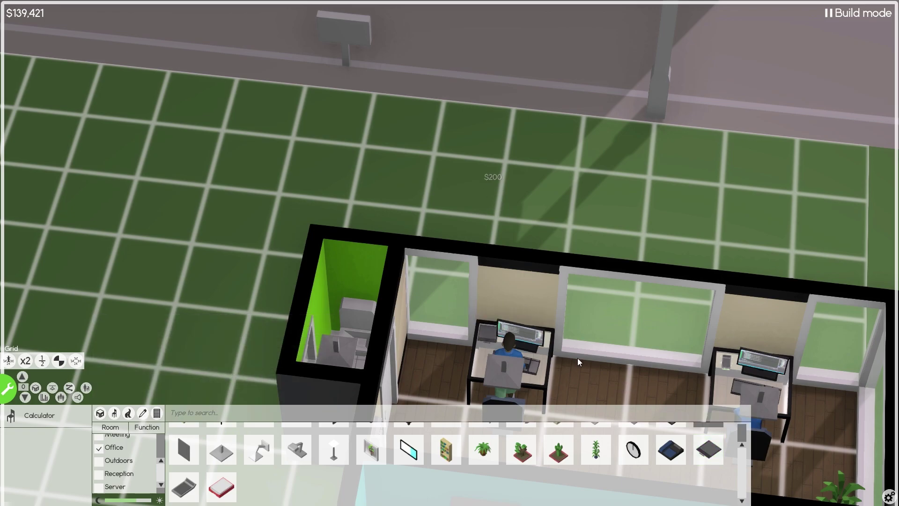
{"action": "key", "text": "q"}
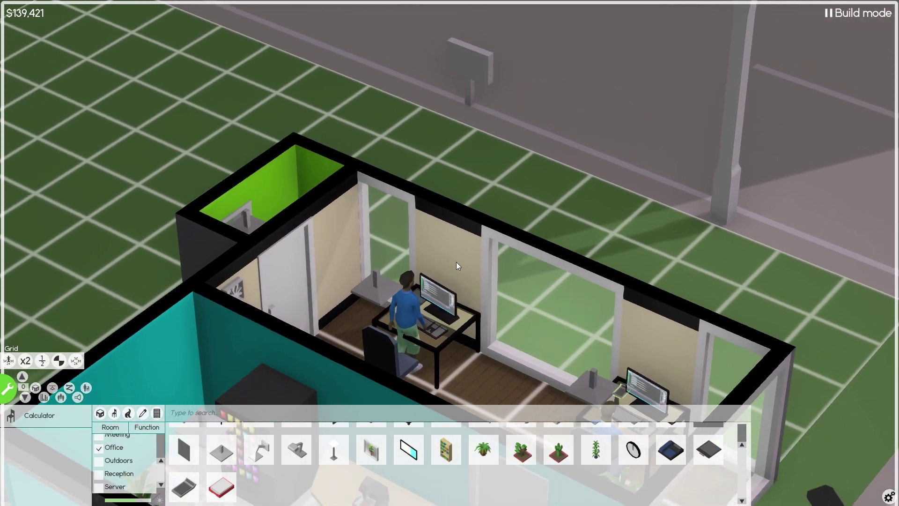
{"action": "scroll", "coordinate": [697, 288], "scroll_direction": "down", "scroll_amount": 3}
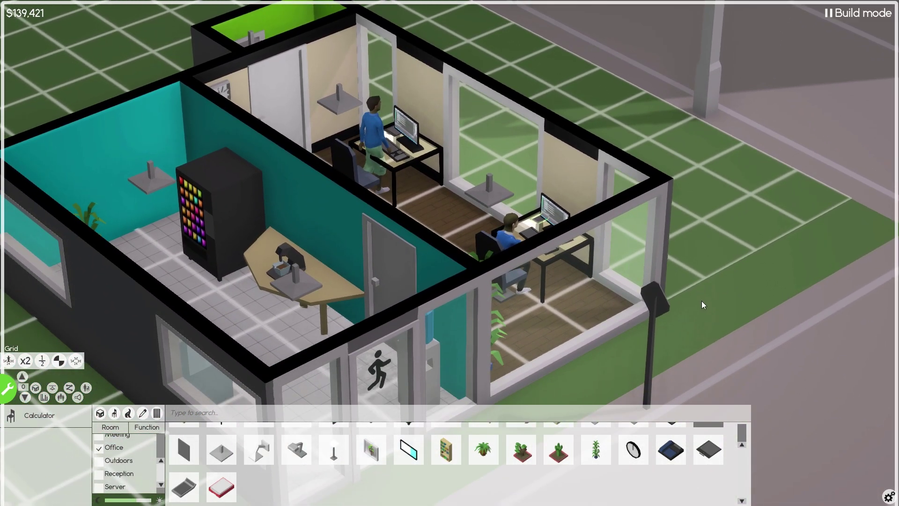
{"action": "scroll", "coordinate": [701, 301], "scroll_direction": "up", "scroll_amount": 3}
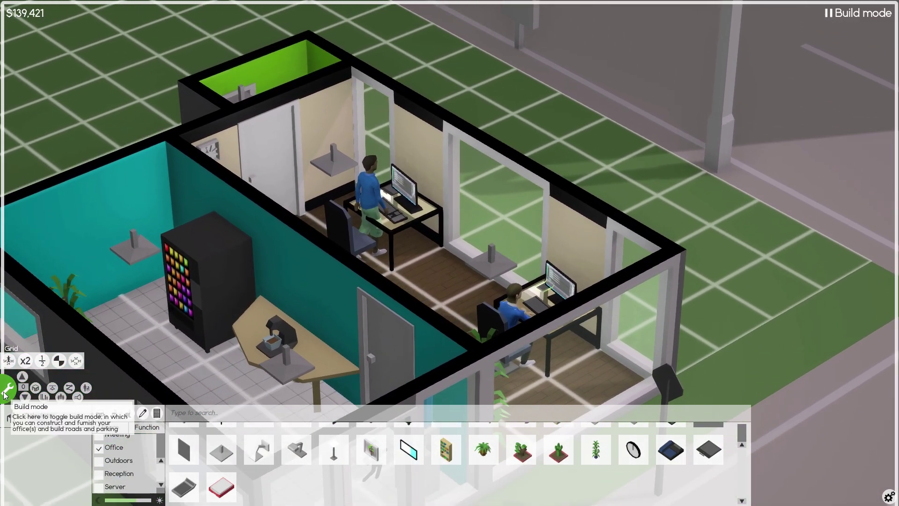
{"action": "left_click", "coordinate": [7, 387]}
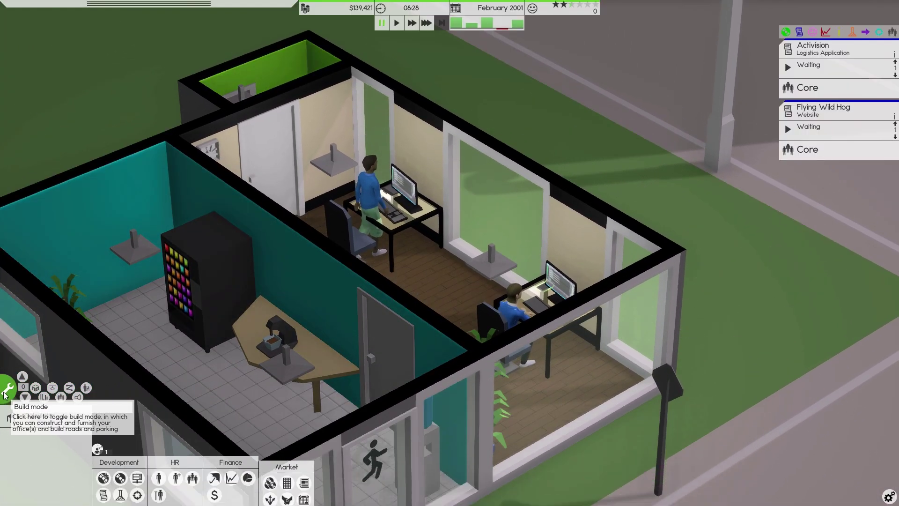
Step: Run the clock forward to 09:34, pausing to view the office and its room stats
{"action": "left_click", "coordinate": [412, 25]}
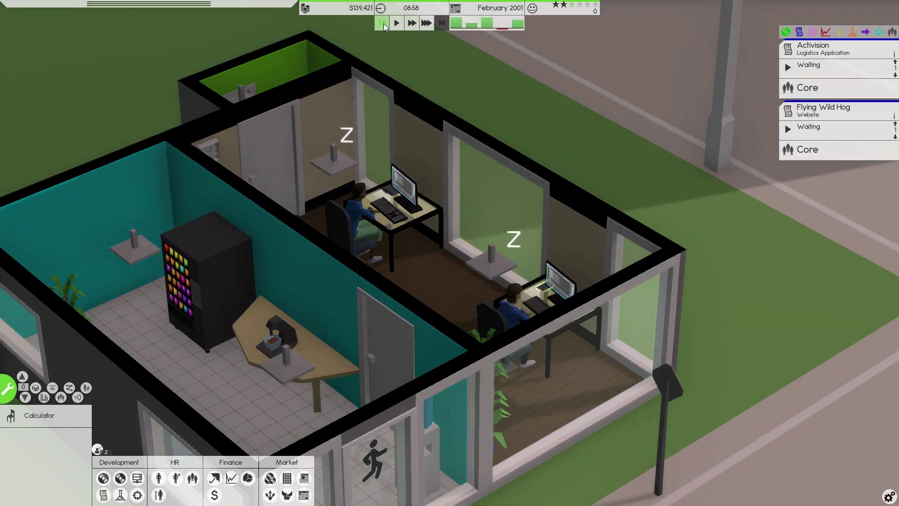
{"action": "left_click", "coordinate": [383, 25]}
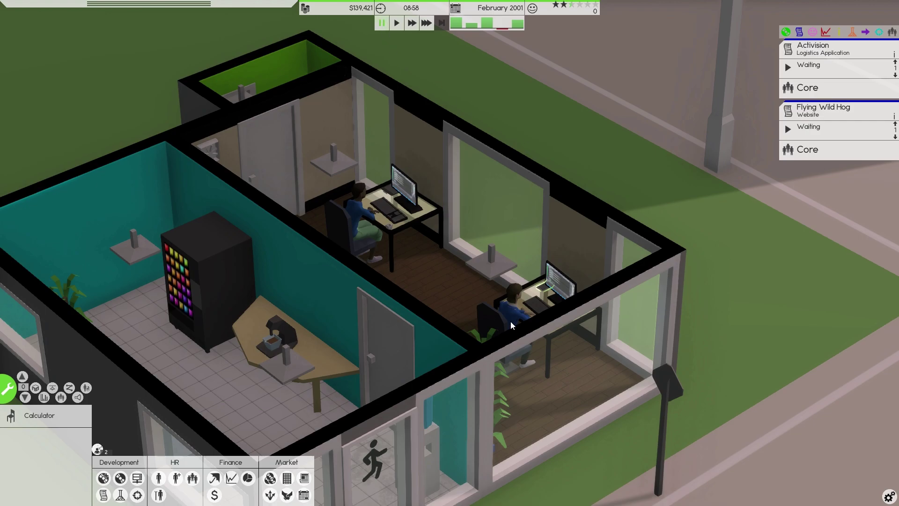
{"action": "key", "text": "e"}
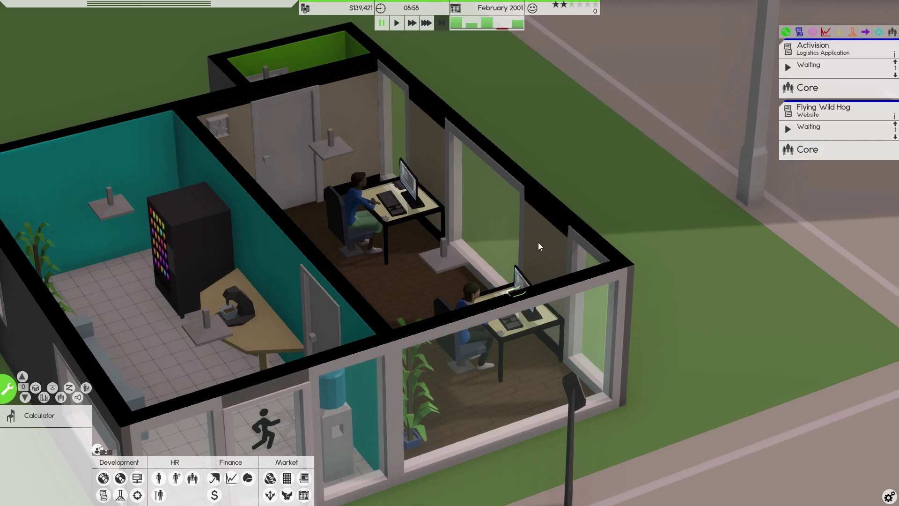
{"action": "key", "text": "q"}
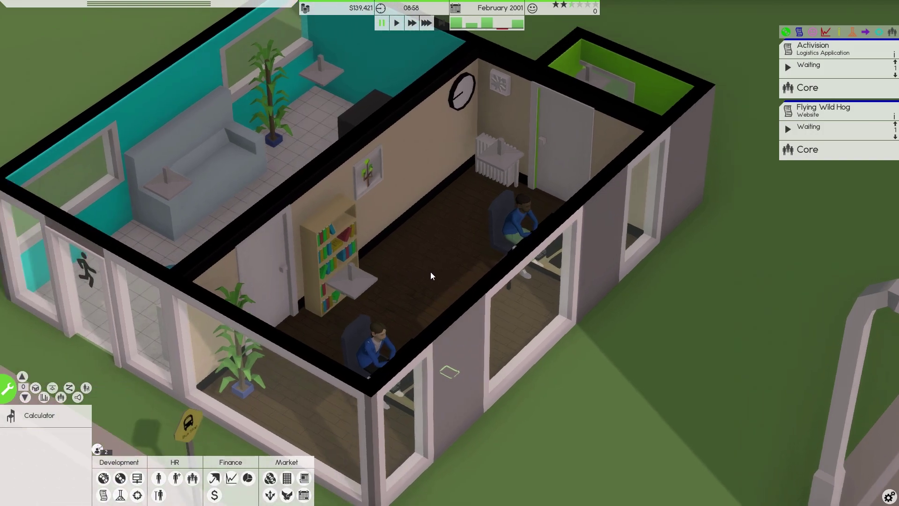
{"action": "left_click", "coordinate": [431, 272]}
{"action": "scroll", "coordinate": [430, 272], "scroll_direction": "down", "scroll_amount": 3}
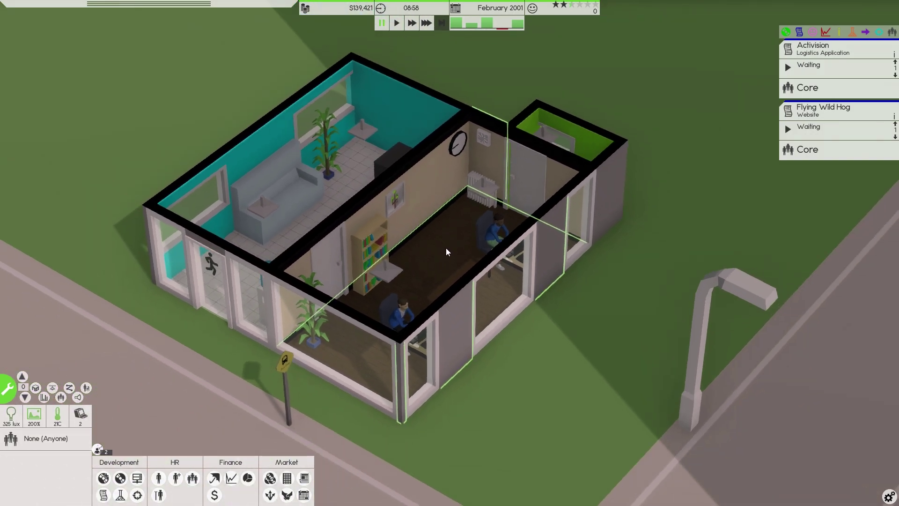
{"action": "scroll", "coordinate": [449, 90], "scroll_direction": "up", "scroll_amount": 1}
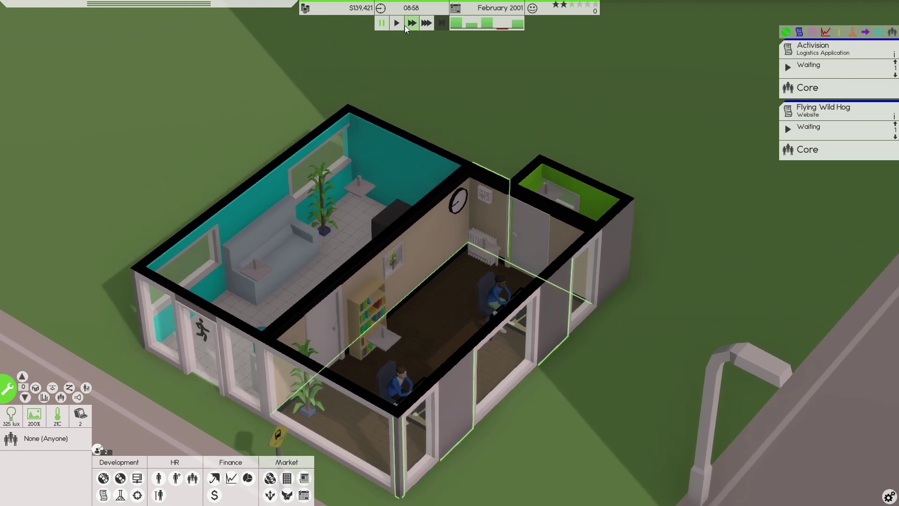
{"action": "left_click", "coordinate": [395, 24]}
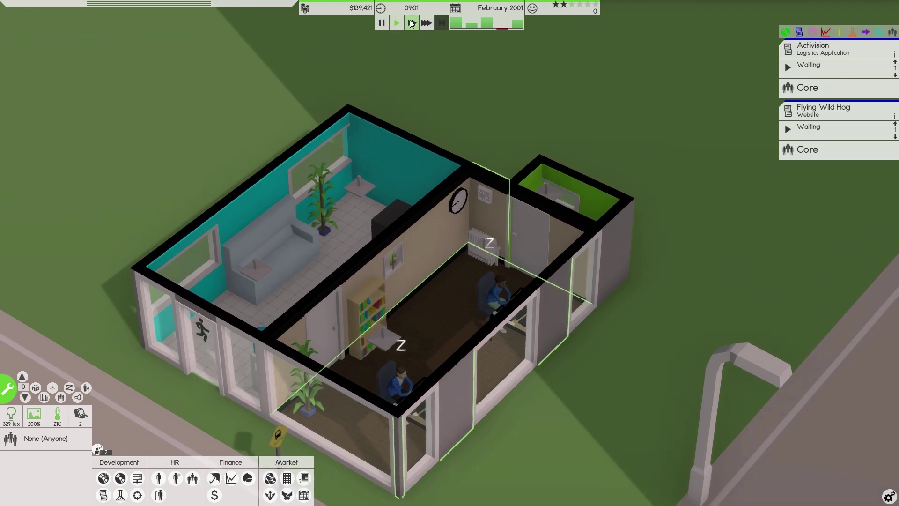
{"action": "left_click", "coordinate": [411, 24]}
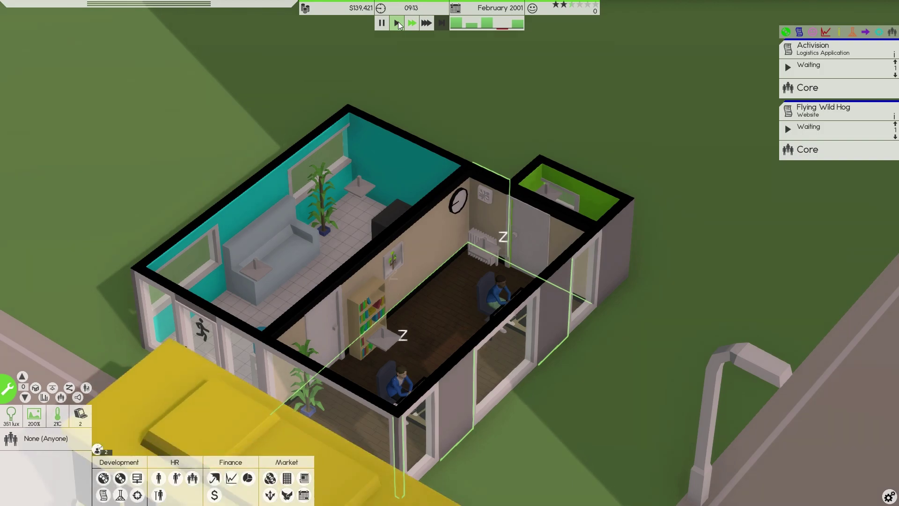
{"action": "left_click", "coordinate": [383, 23]}
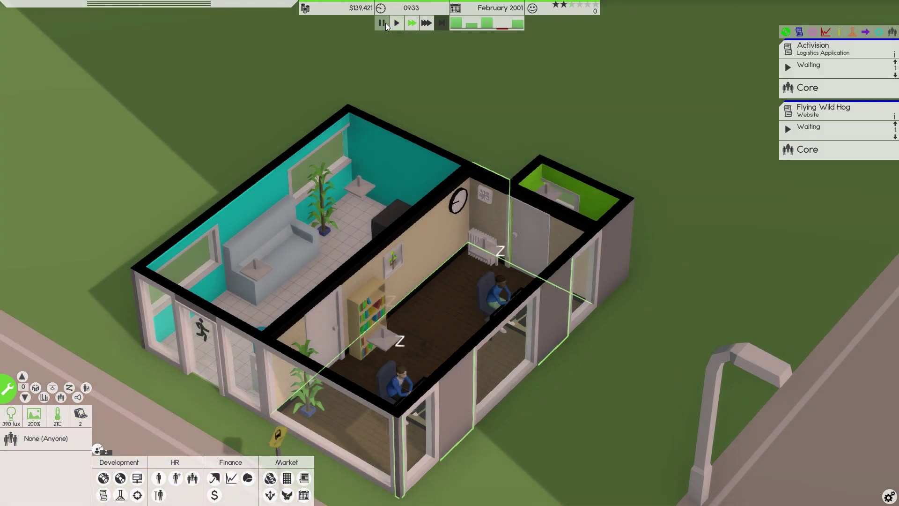
{"action": "left_click", "coordinate": [382, 23]}
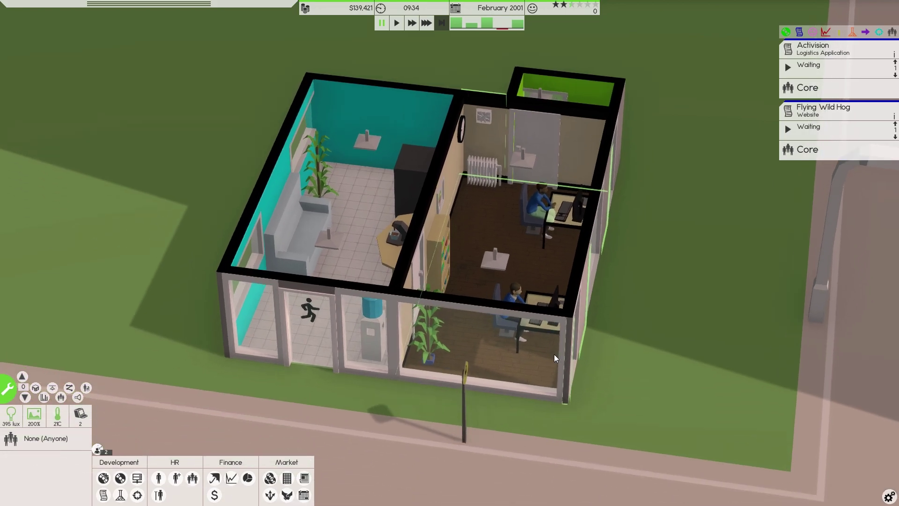
{"action": "scroll", "coordinate": [554, 354], "scroll_direction": "up", "scroll_amount": 5}
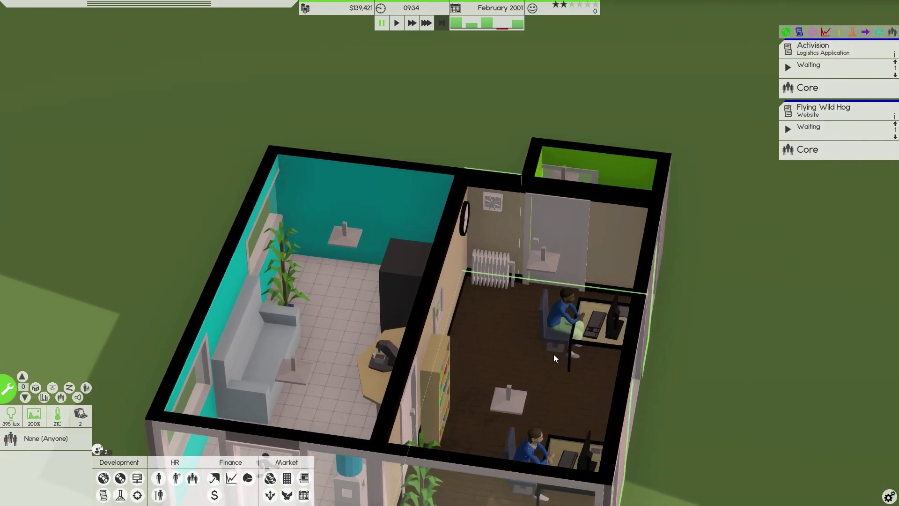
Step: Assign the Core team to the Flying Wild Hog website project
{"action": "left_click", "coordinate": [808, 126]}
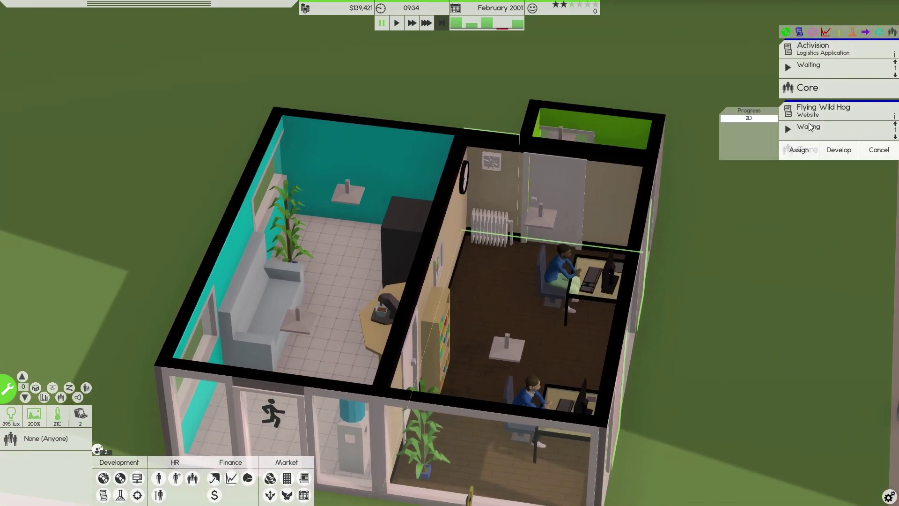
{"action": "left_click", "coordinate": [799, 150]}
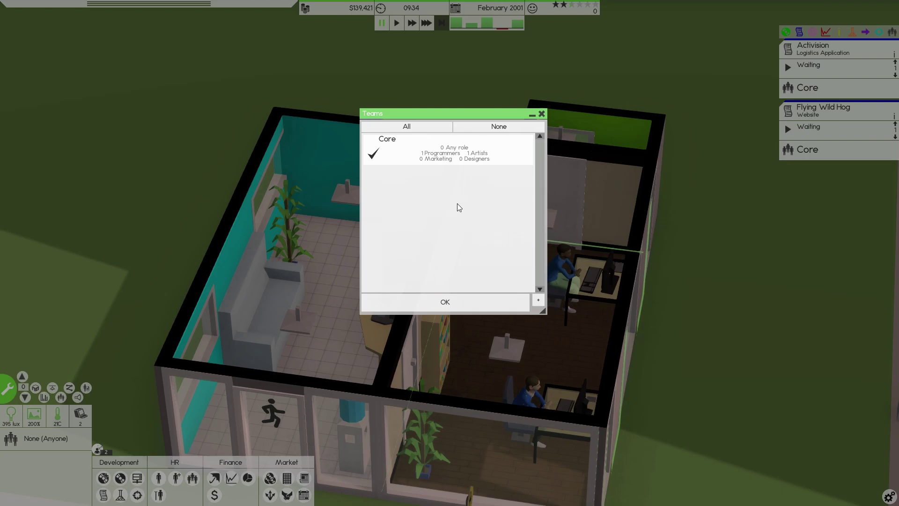
{"action": "left_click", "coordinate": [463, 302]}
{"action": "mouse_move", "coordinate": [829, 65]}
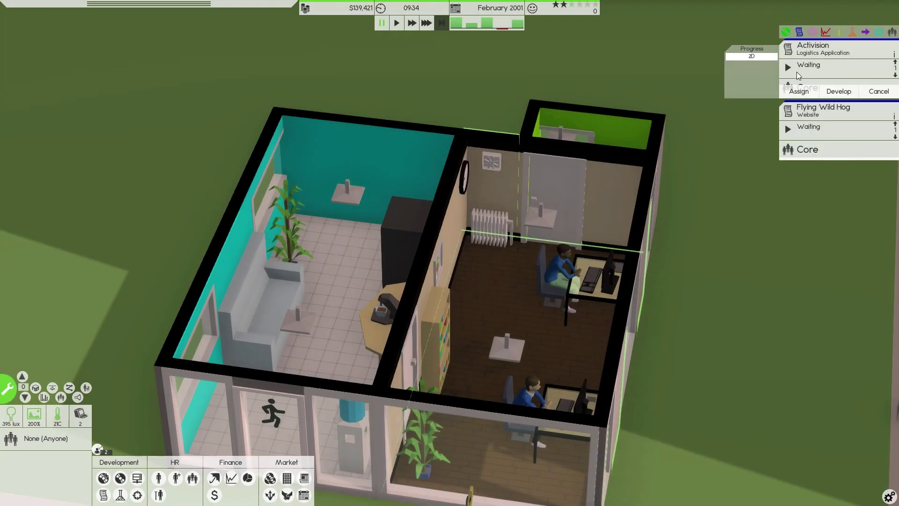
Step: Set the first employee's role to Any role in the employee list
{"action": "left_click", "coordinate": [796, 82]}
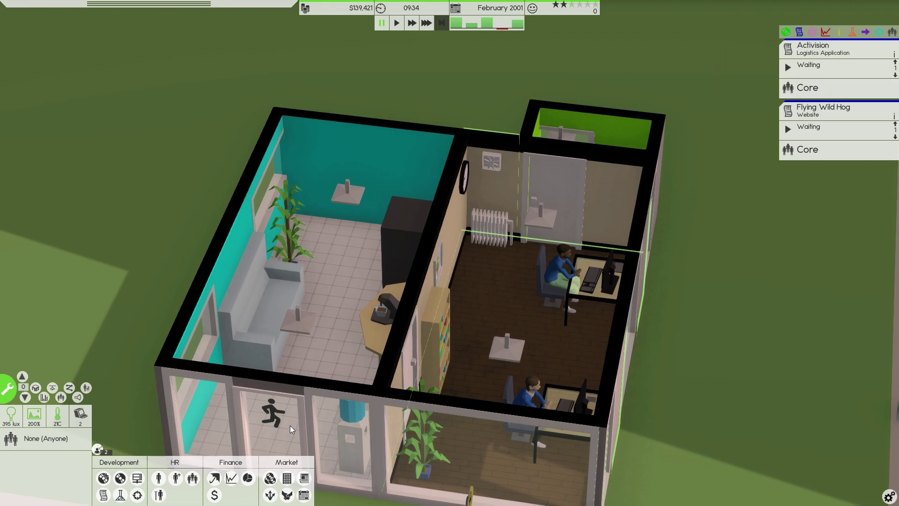
{"action": "left_click", "coordinate": [160, 480]}
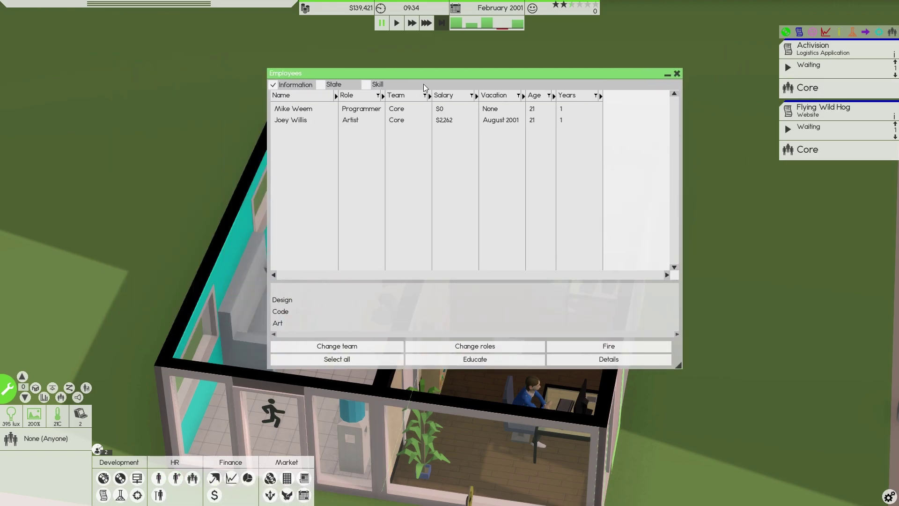
{"action": "left_click_drag", "start_coordinate": [199, 53], "coordinate": [534, 140]}
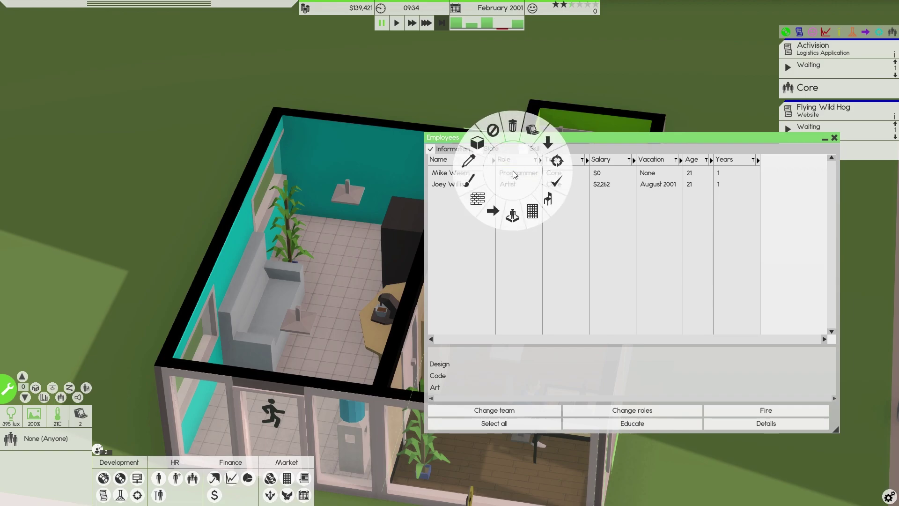
{"action": "left_click", "coordinate": [502, 175]}
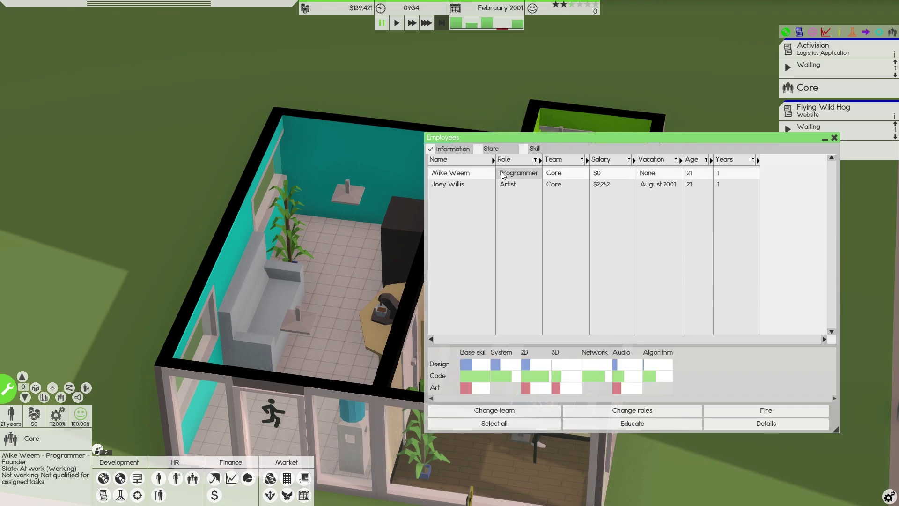
{"action": "left_click", "coordinate": [455, 172]}
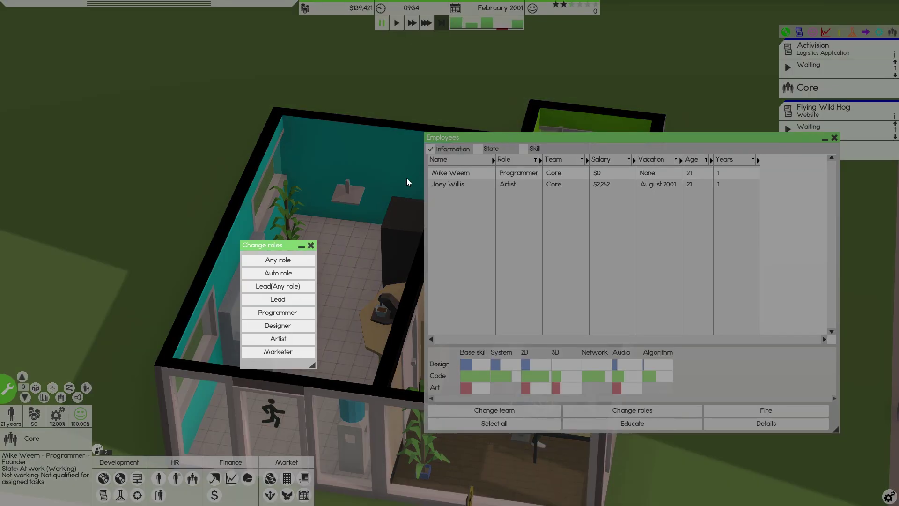
{"action": "left_click", "coordinate": [281, 260]}
Step: Set the second employee's role to Any role as well
{"action": "left_click", "coordinate": [511, 184]}
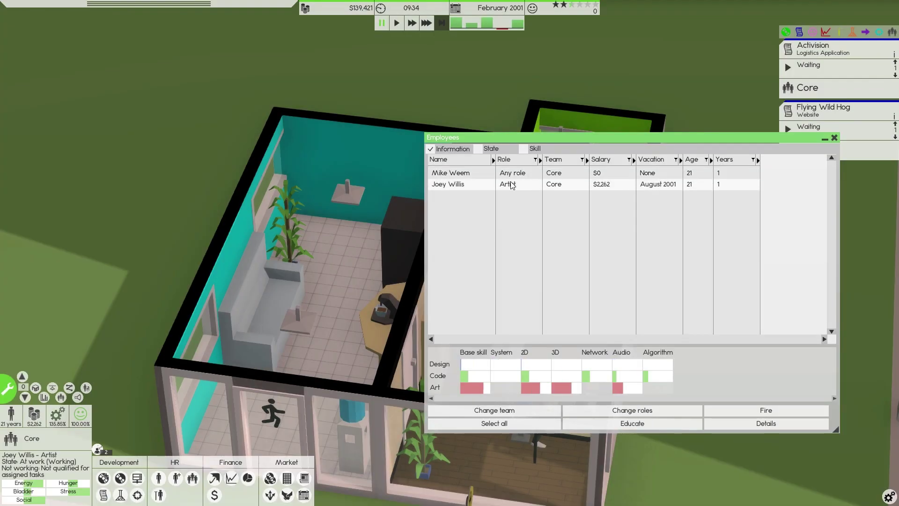
{"action": "left_click", "coordinate": [536, 200]}
{"action": "left_click", "coordinate": [289, 259]}
{"action": "left_click", "coordinate": [834, 139]}
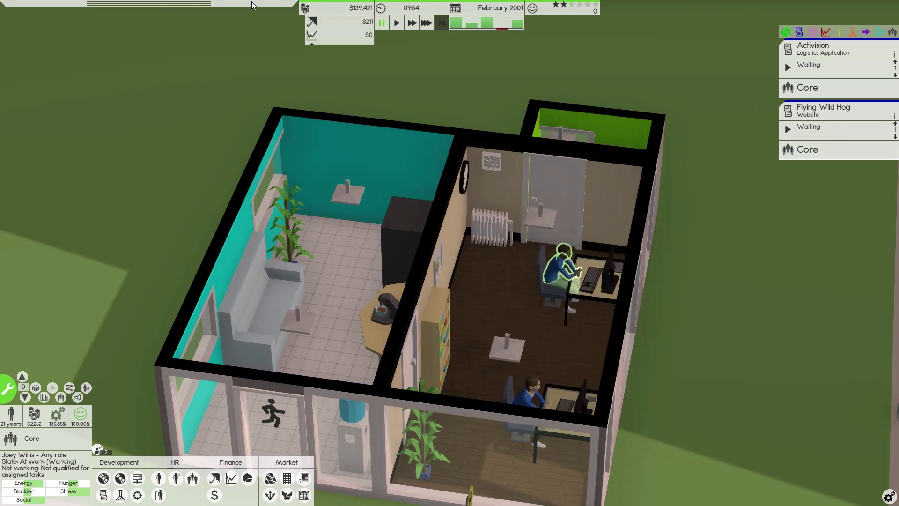
Step: Resume the game, expand the message log, and start developing the Flying Wild Hog website
{"action": "left_click", "coordinate": [397, 23]}
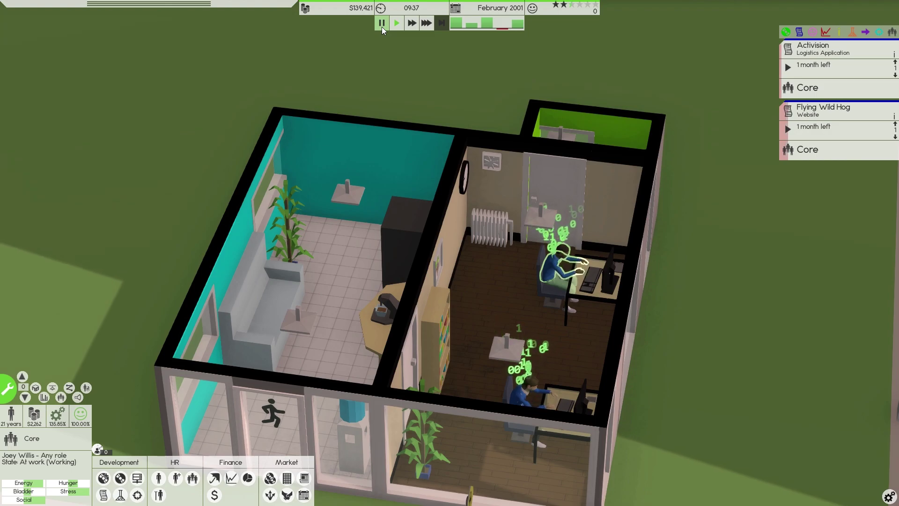
{"action": "left_click", "coordinate": [382, 27]}
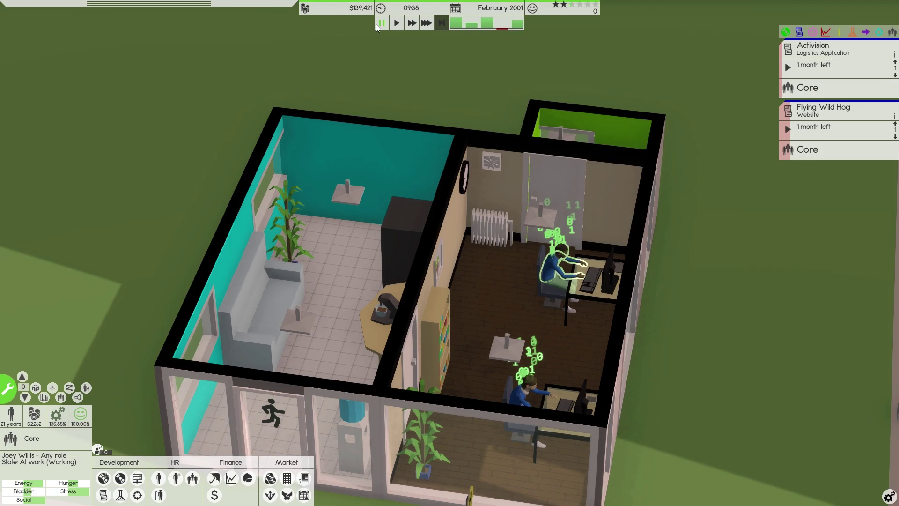
{"action": "left_click", "coordinate": [395, 23]}
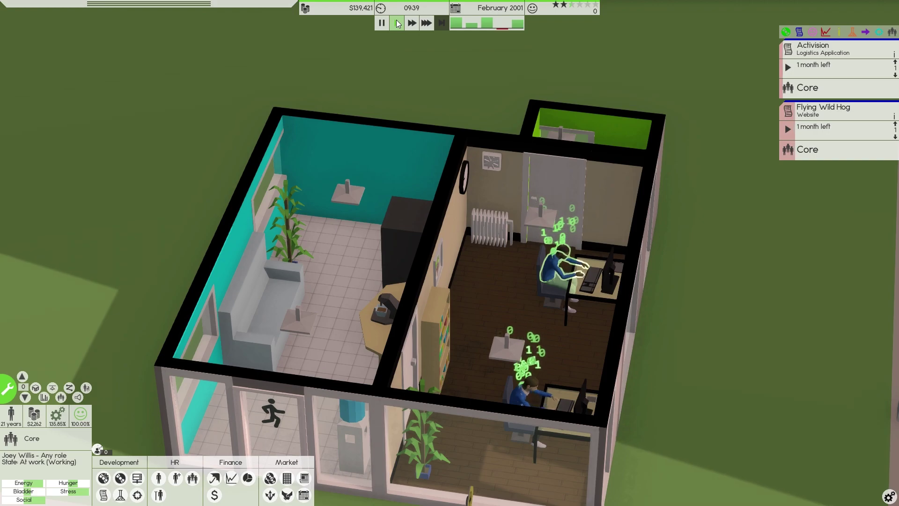
{"action": "left_click_drag", "start_coordinate": [210, 5], "coordinate": [209, 71]}
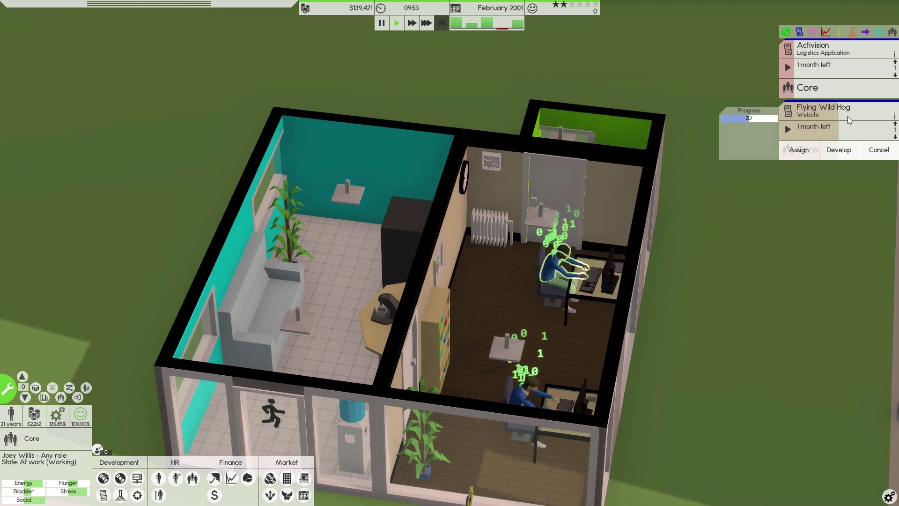
{"action": "left_click", "coordinate": [397, 25]}
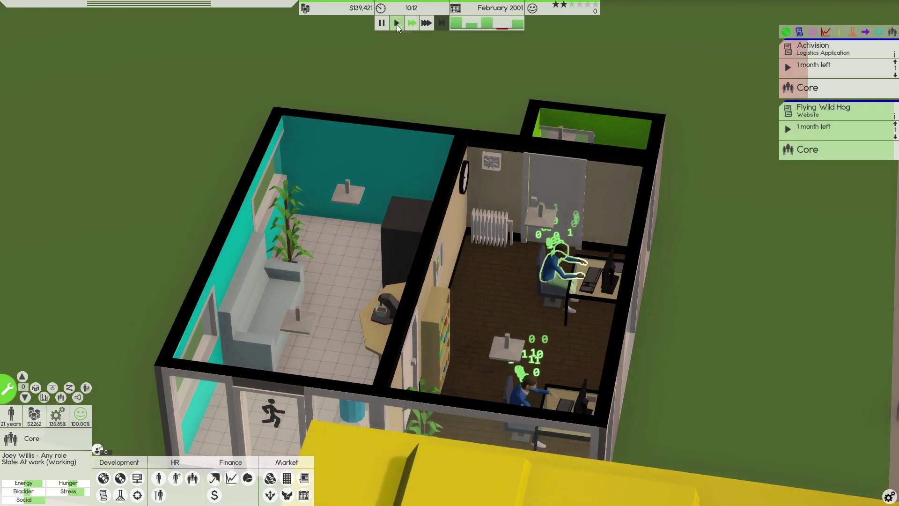
{"action": "left_click", "coordinate": [828, 151]}
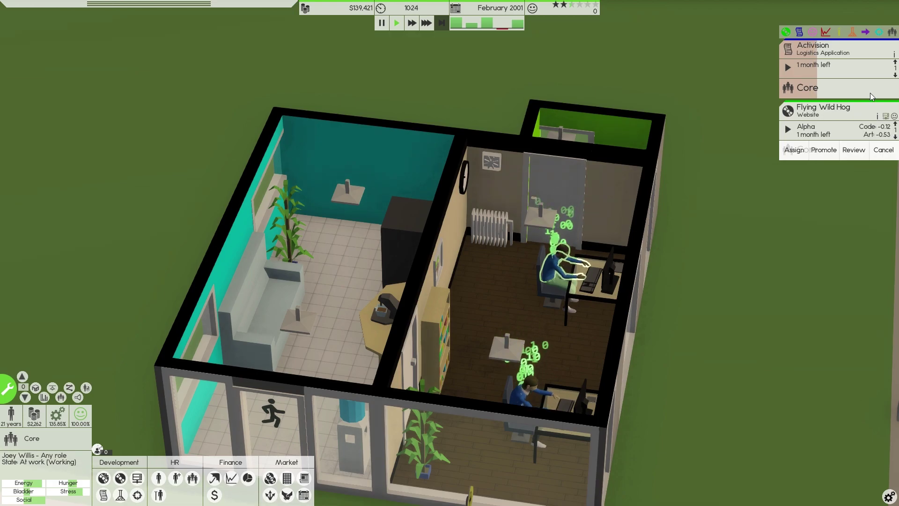
{"action": "mouse_move", "coordinate": [835, 67]}
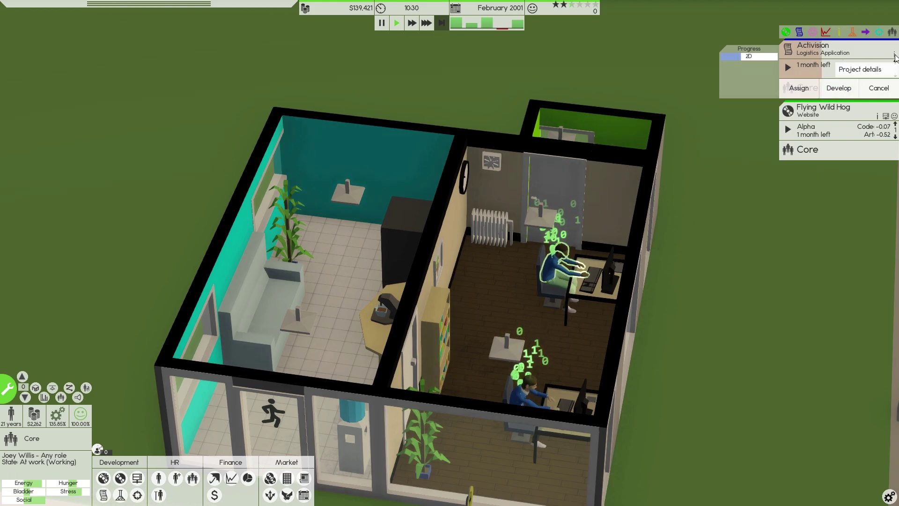
Step: Check the Activision contract's project details, then pause the game at 10:48
{"action": "left_click", "coordinate": [894, 55]}
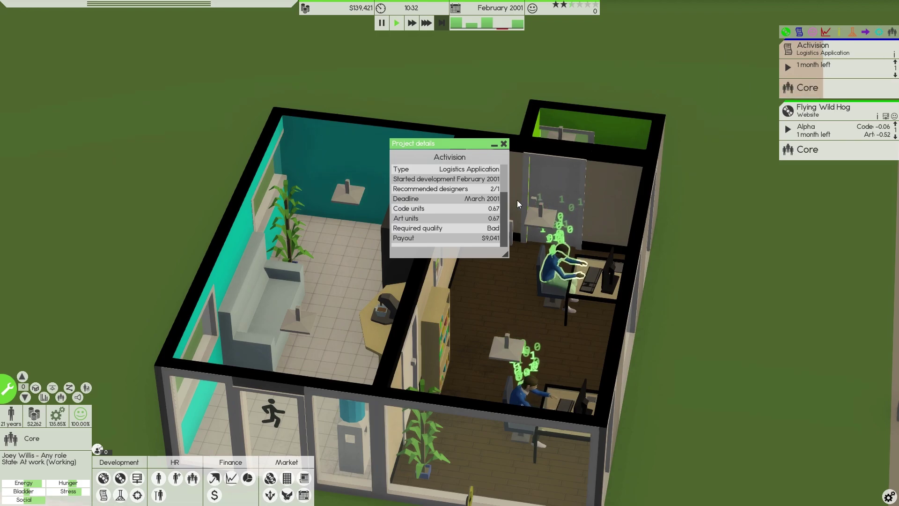
{"action": "left_click", "coordinate": [504, 143]}
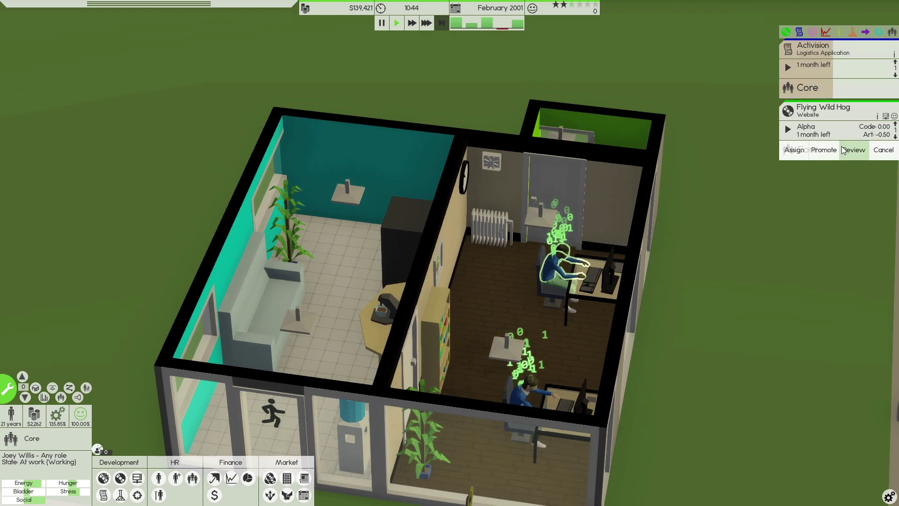
{"action": "mouse_move", "coordinate": [836, 134]}
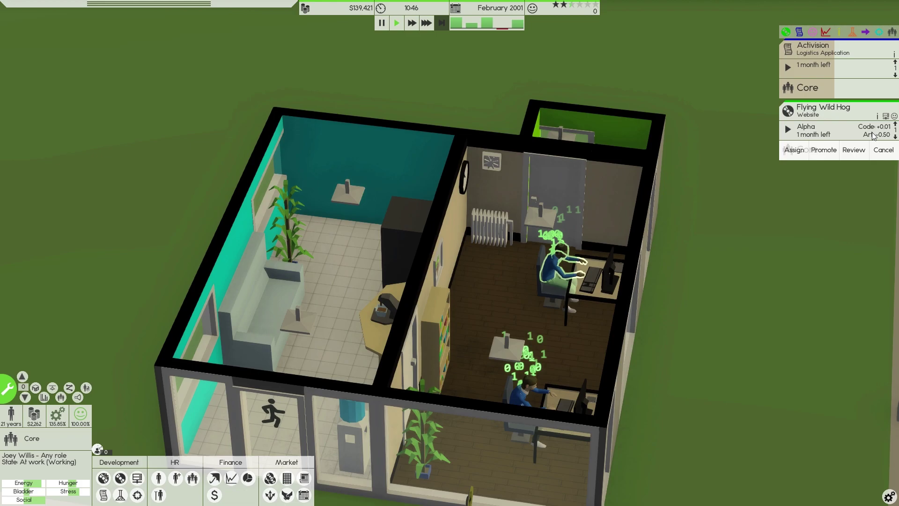
{"action": "key", "text": "space"}
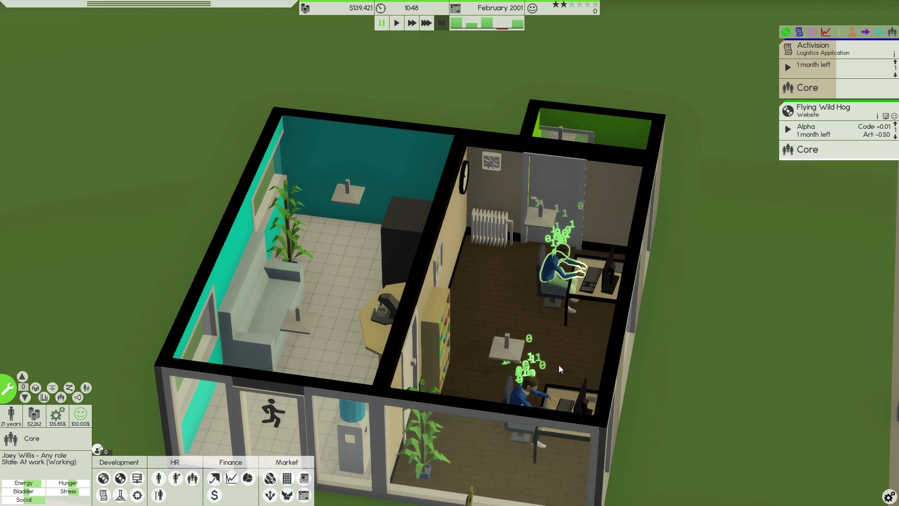
Step: Open project management, dismiss its tutorial prompt, and close it again
{"action": "left_click", "coordinate": [137, 494]}
{"action": "left_click", "coordinate": [469, 272]}
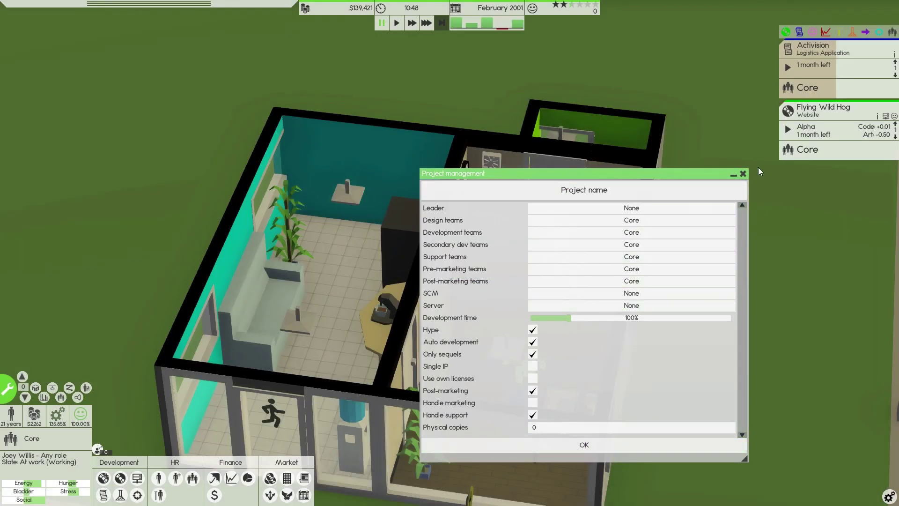
{"action": "left_click", "coordinate": [744, 173]}
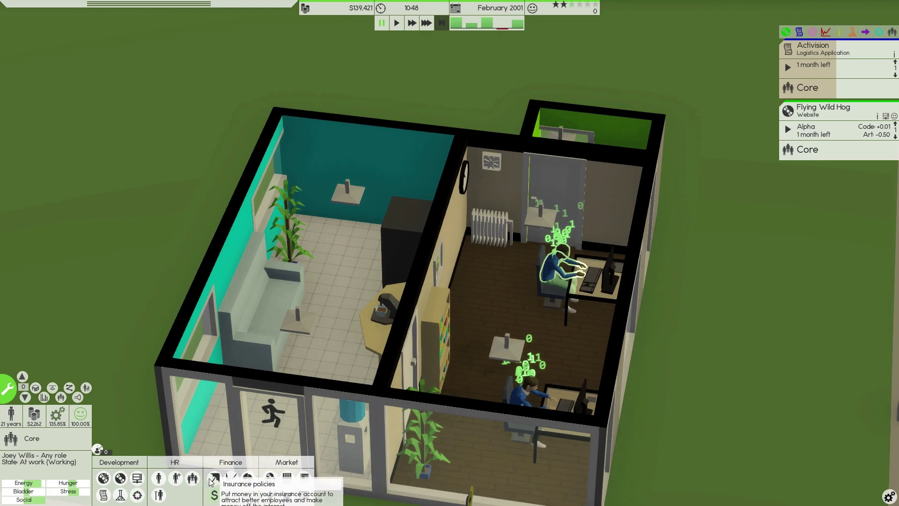
Step: Add a new team named 'Team 2' in the teams list
{"action": "left_click", "coordinate": [193, 480]}
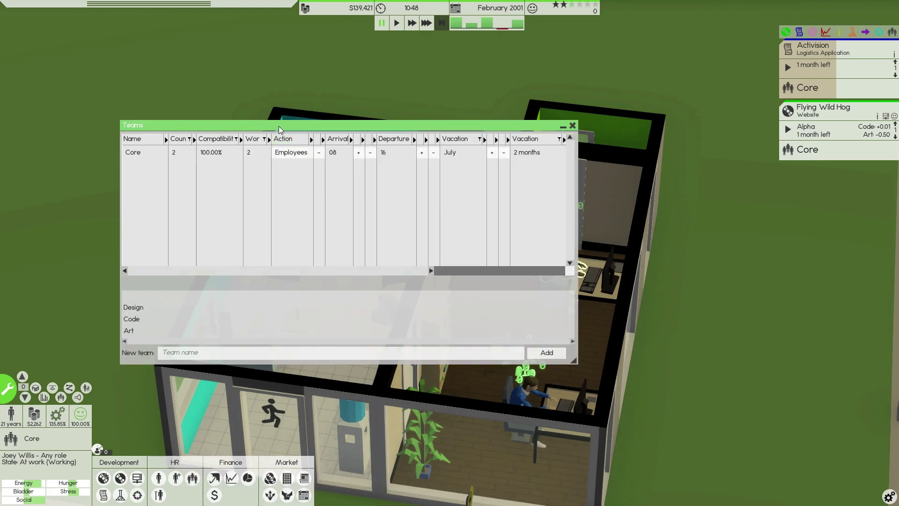
{"action": "left_click_drag", "start_coordinate": [277, 124], "coordinate": [441, 104]}
{"action": "left_click", "coordinate": [368, 333]}
{"action": "type", "text": "Team 2"}
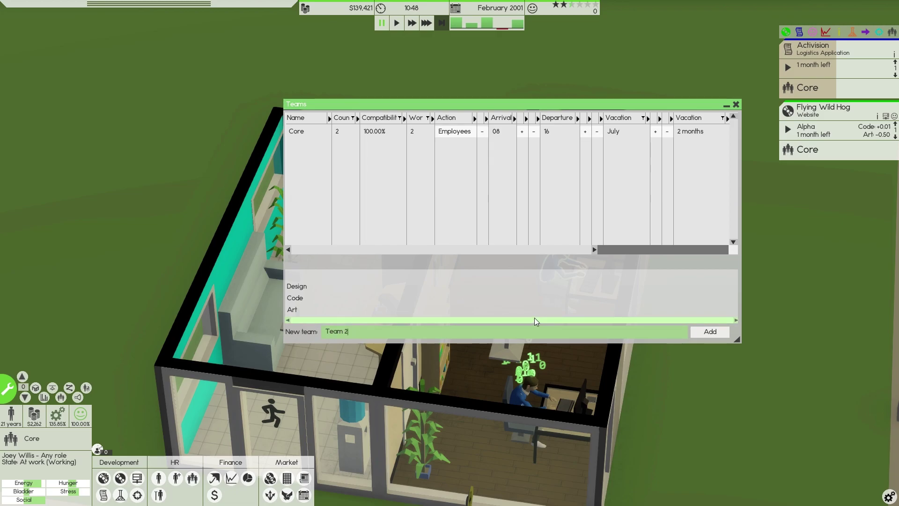
{"action": "left_click", "coordinate": [708, 332]}
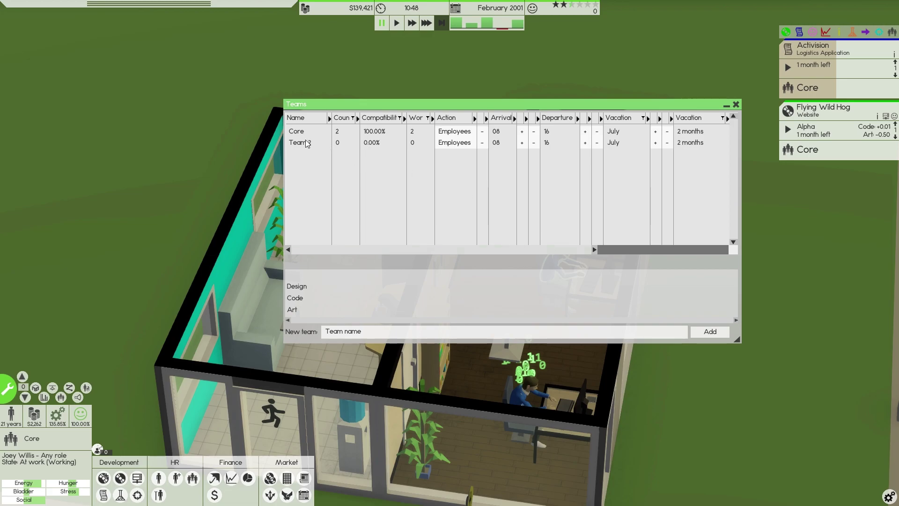
{"action": "left_click", "coordinate": [317, 145]}
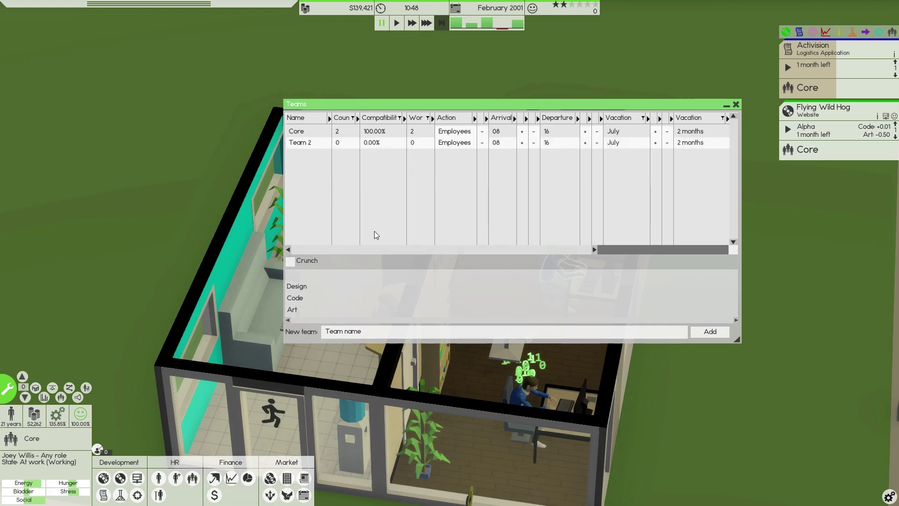
{"action": "left_click", "coordinate": [735, 105]}
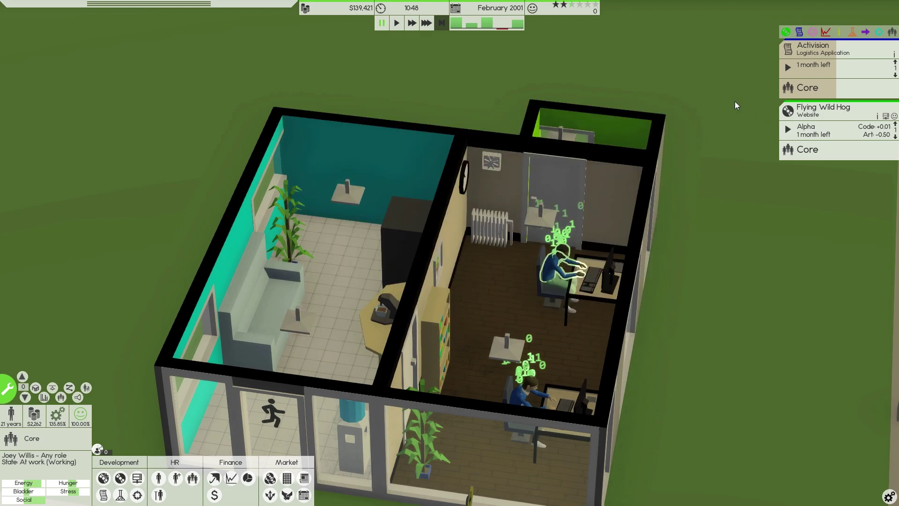
{"action": "left_click", "coordinate": [159, 478]}
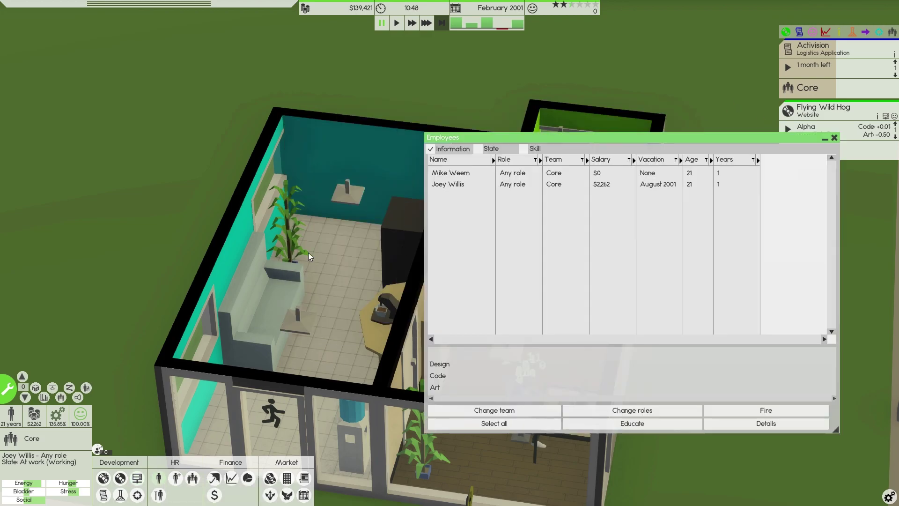
{"action": "right_click", "coordinate": [520, 176]}
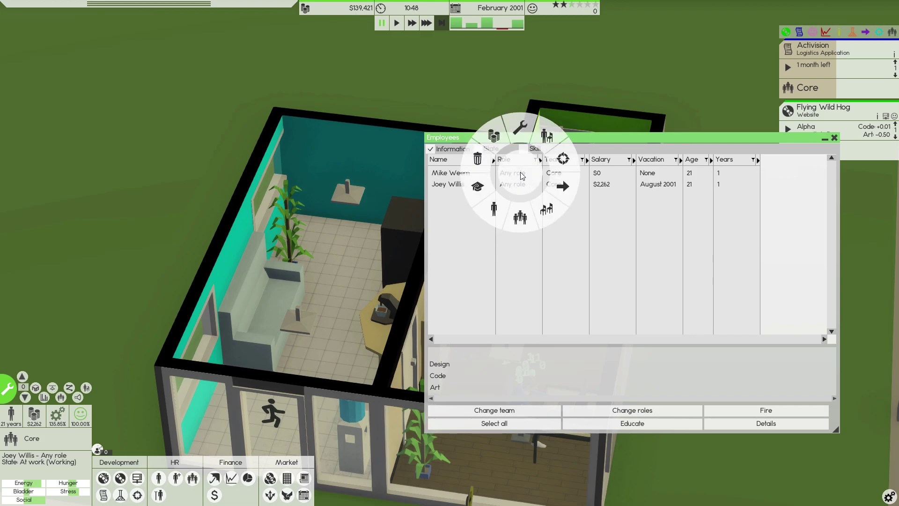
{"action": "left_click", "coordinate": [574, 161]}
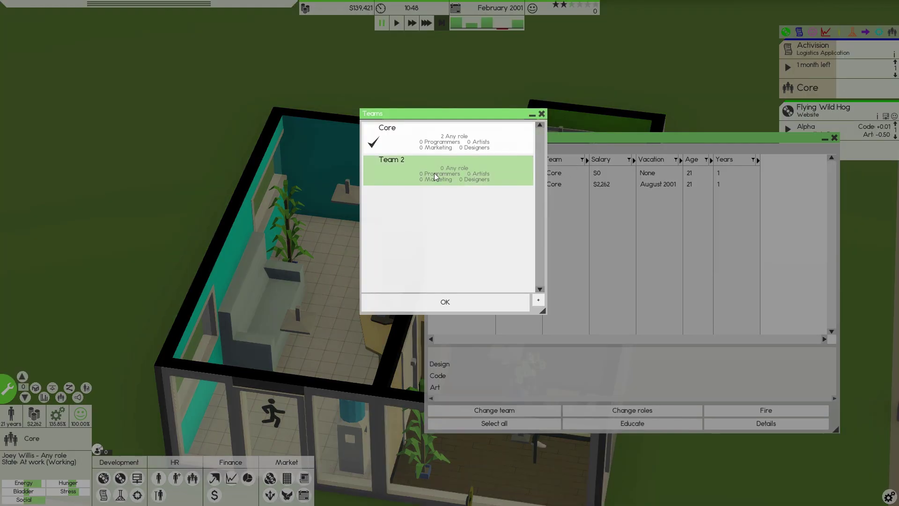
{"action": "left_click", "coordinate": [428, 169]}
{"action": "left_click", "coordinate": [445, 302]}
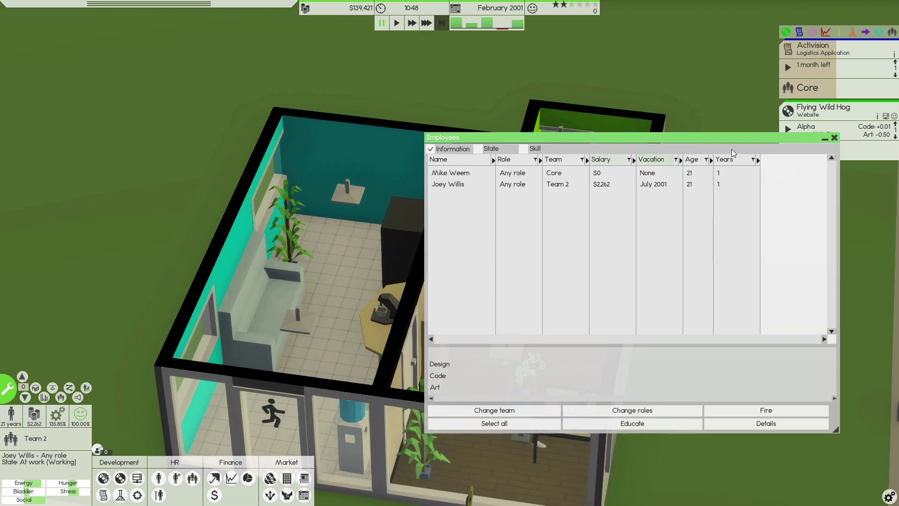
{"action": "left_click", "coordinate": [835, 139]}
{"action": "mouse_move", "coordinate": [815, 149]}
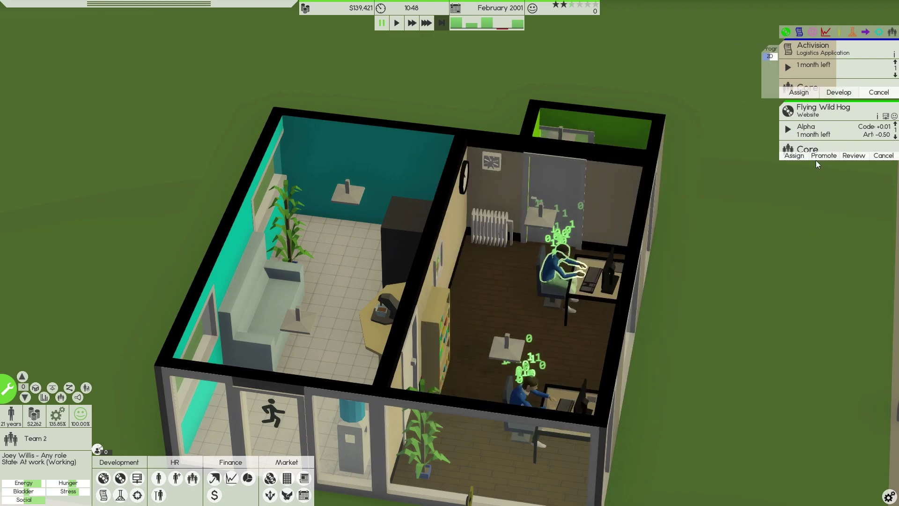
Step: Reassign the Flying Wild Hog website project from Core to Team 2
{"action": "left_click", "coordinate": [798, 156]}
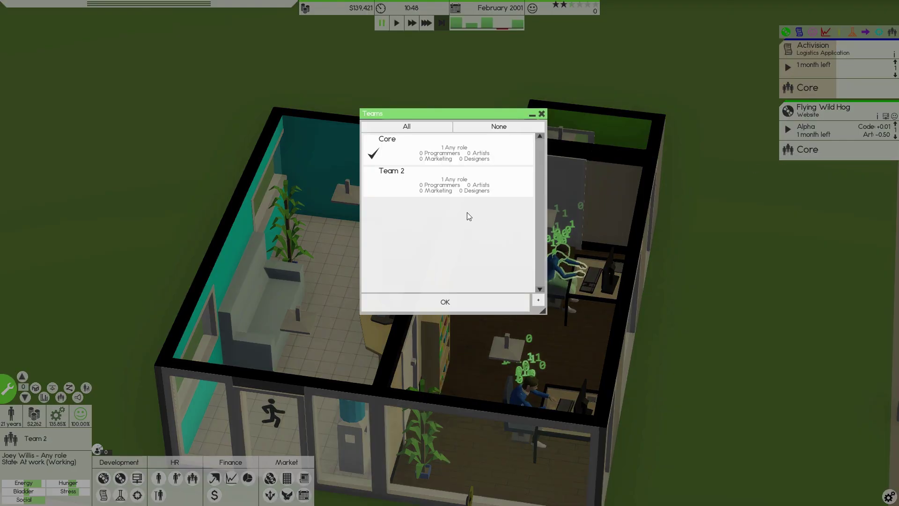
{"action": "left_click", "coordinate": [420, 192]}
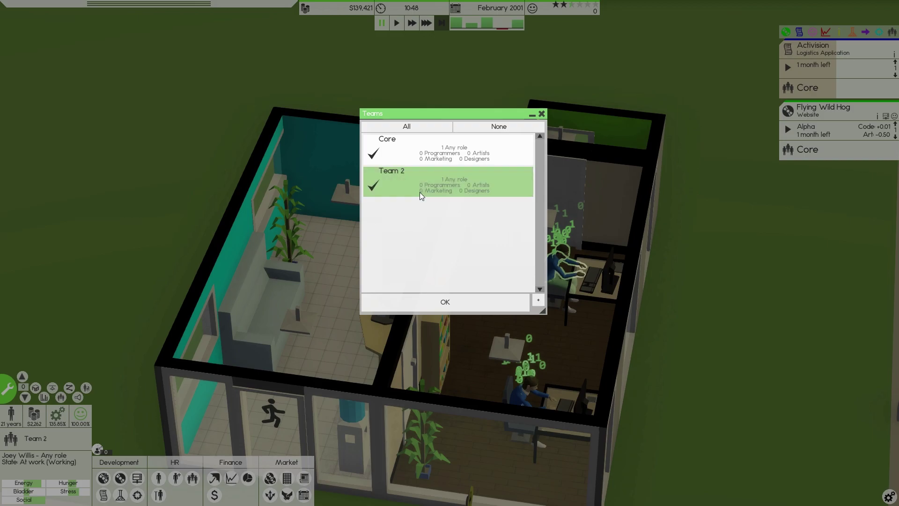
{"action": "left_click", "coordinate": [463, 161]}
{"action": "left_click", "coordinate": [425, 304]}
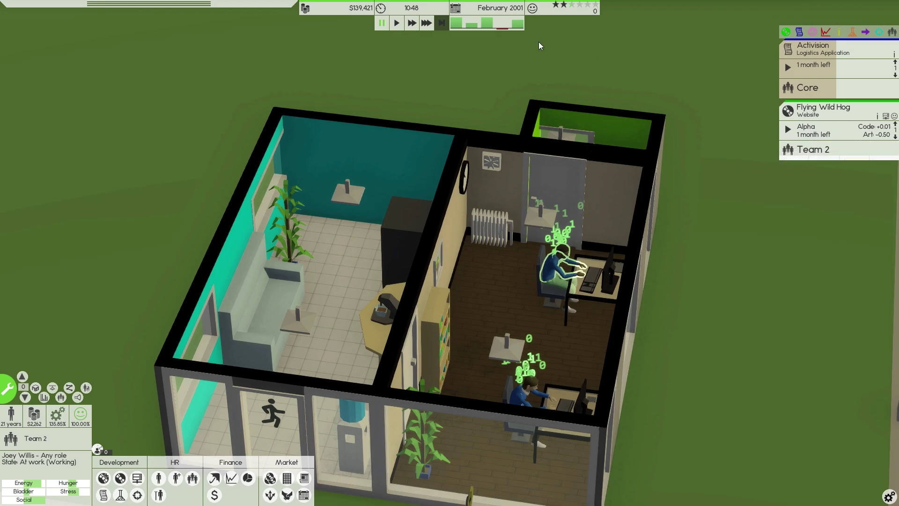
Step: Pause at 11:15 and bring up role choices for Joey Willis
{"action": "left_click", "coordinate": [382, 23]}
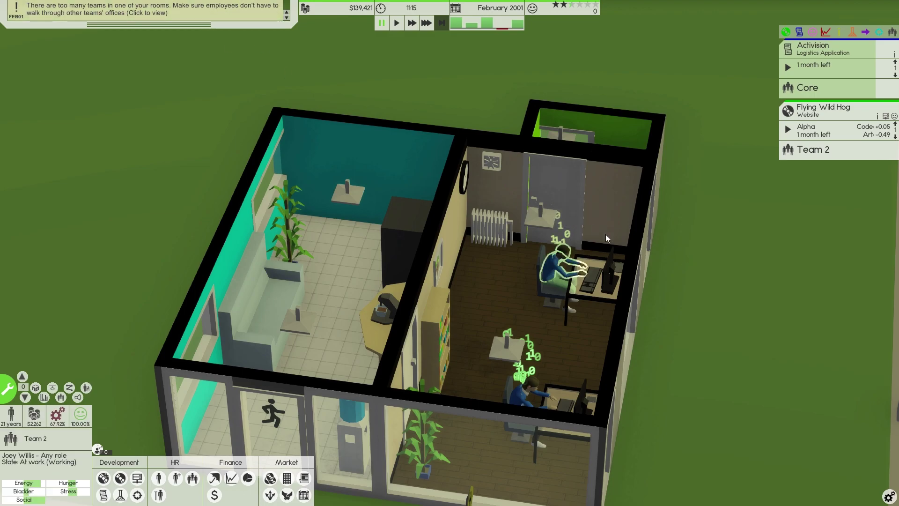
{"action": "left_click", "coordinate": [549, 258]}
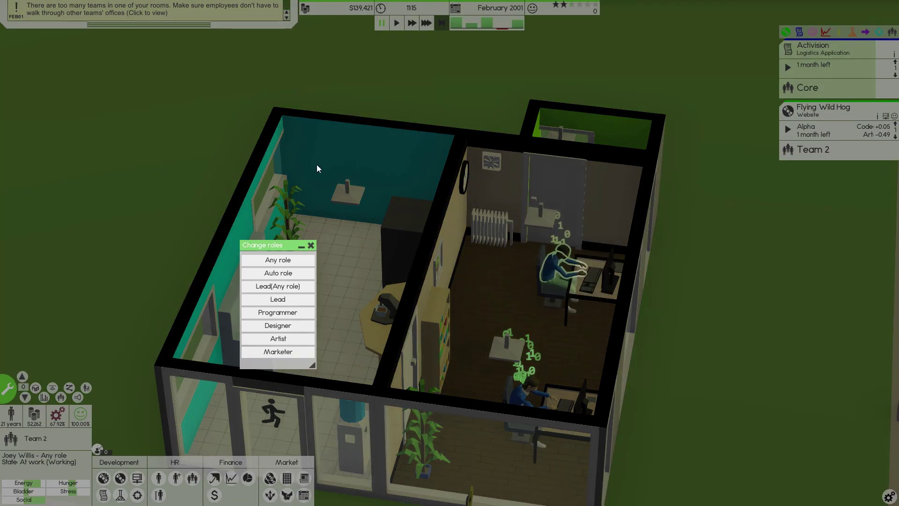
Step: Make Joey Willis an Artist and resume play
{"action": "left_click", "coordinate": [283, 338]}
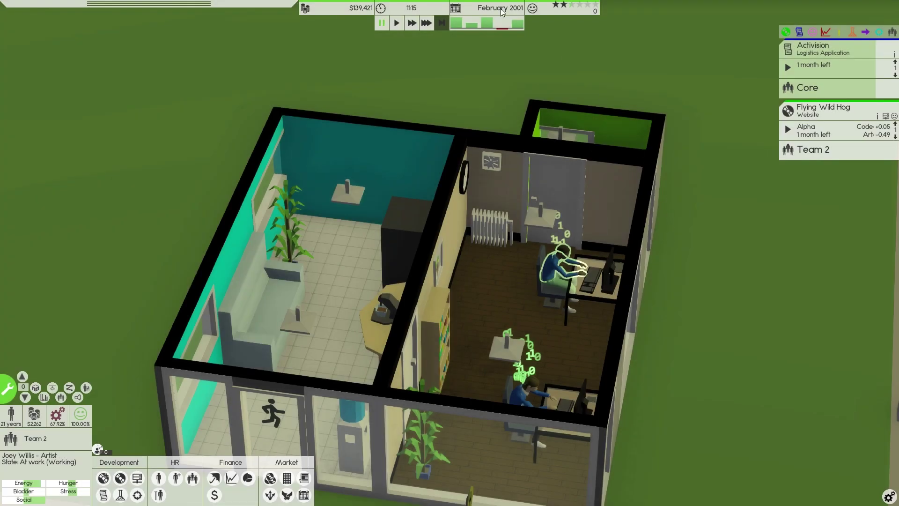
{"action": "left_click", "coordinate": [398, 24]}
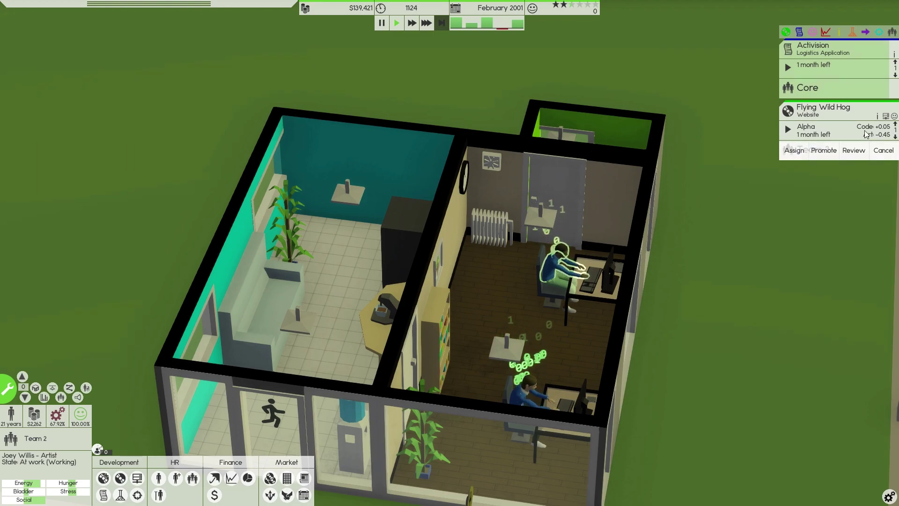
{"action": "mouse_move", "coordinate": [836, 149]}
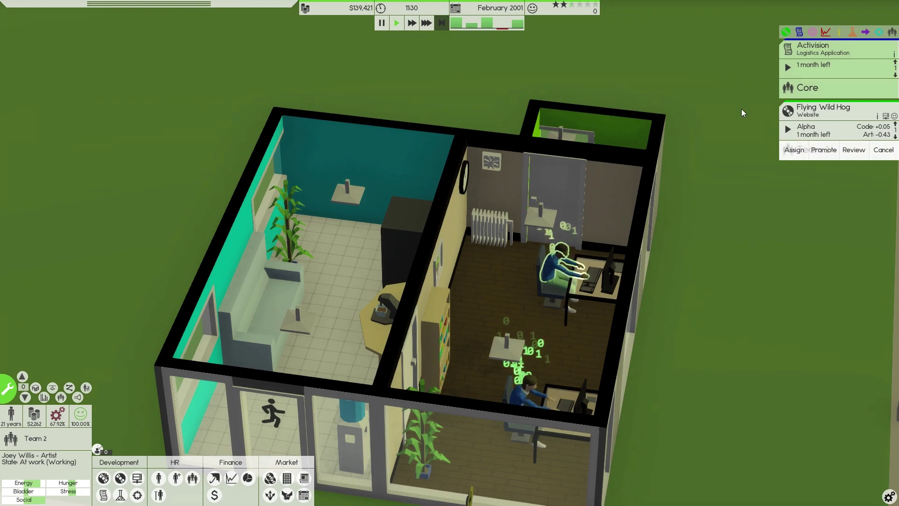
Step: Begin developing the Activision logistics app, then pause the clock
{"action": "mouse_move", "coordinate": [836, 88]}
{"action": "left_click", "coordinate": [845, 97]}
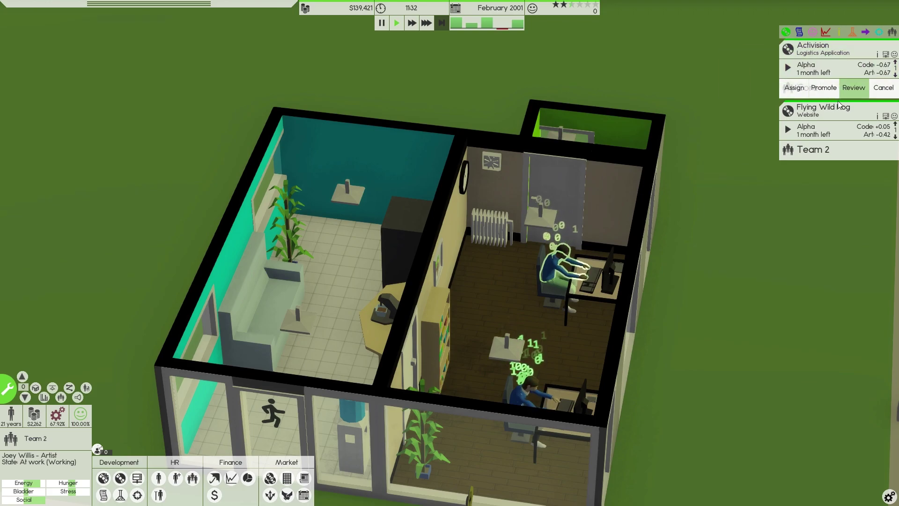
{"action": "mouse_move", "coordinate": [836, 67]}
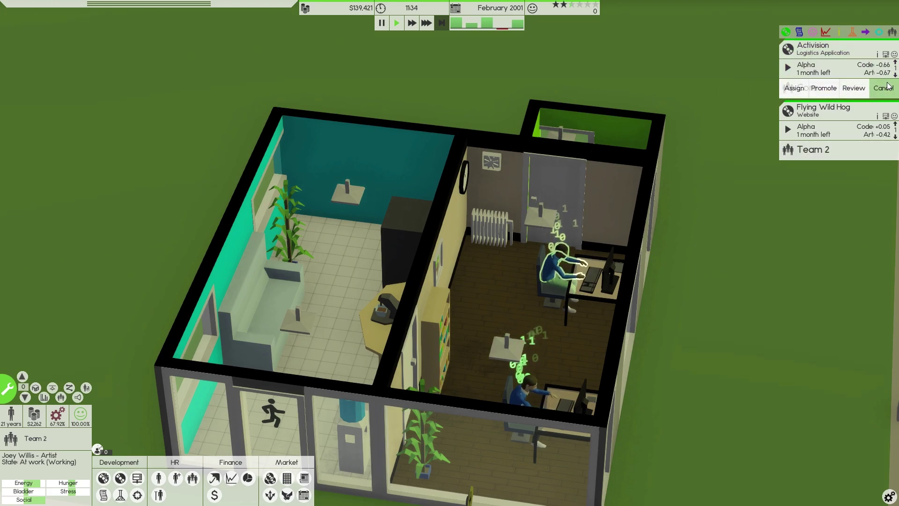
{"action": "left_click", "coordinate": [380, 23]}
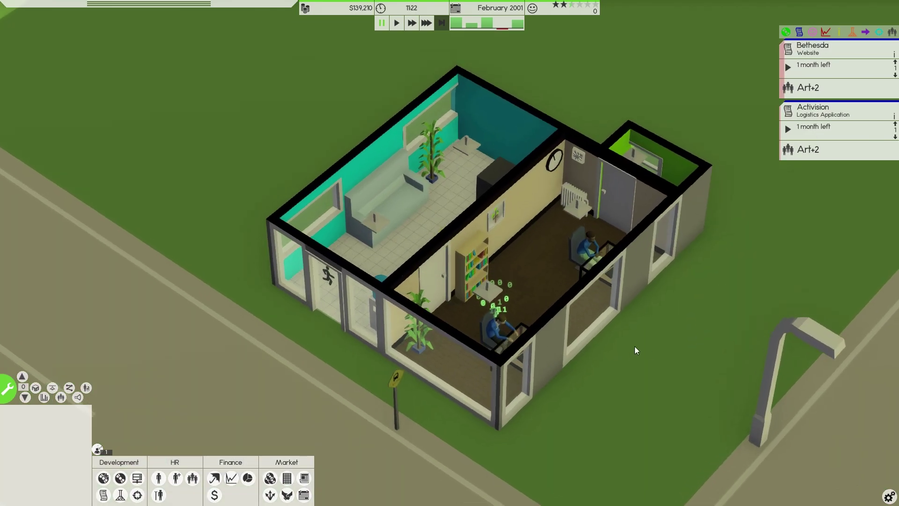
{"action": "left_click", "coordinate": [159, 478]}
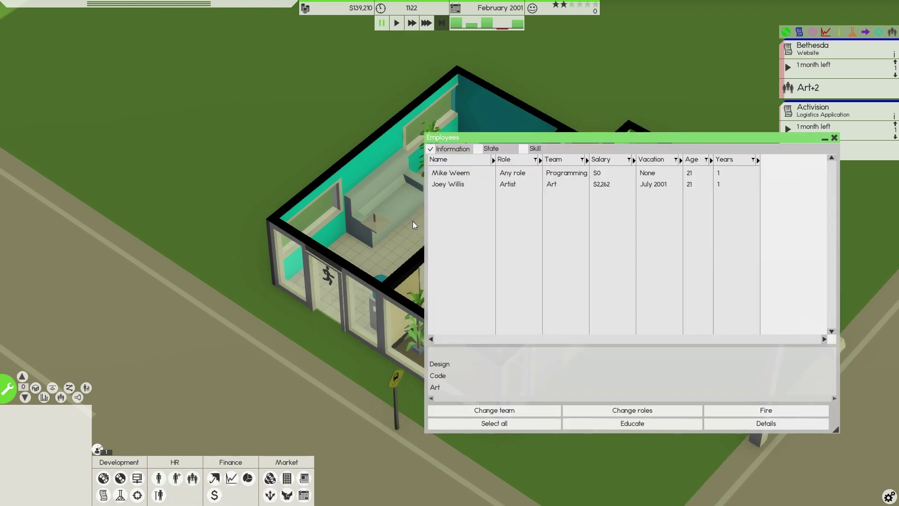
{"action": "left_click", "coordinate": [554, 185]}
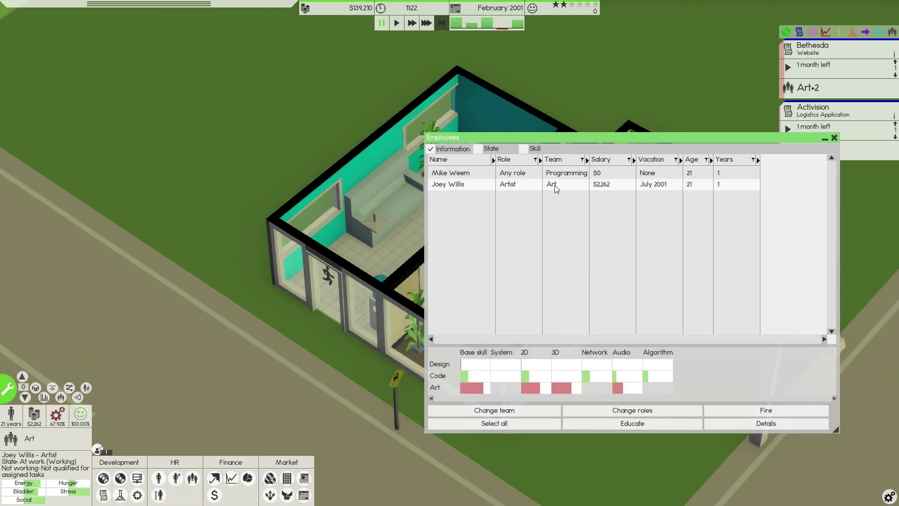
{"action": "right_click", "coordinate": [555, 185]}
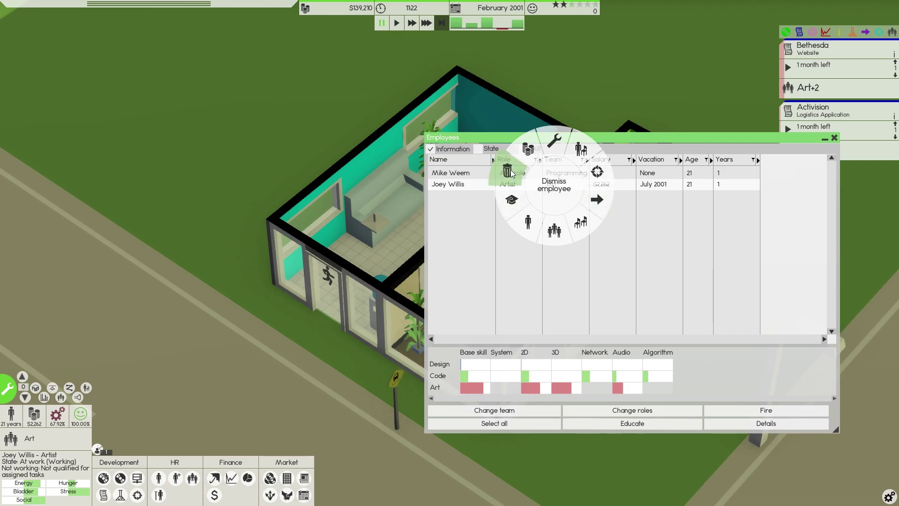
{"action": "left_click", "coordinate": [809, 138]}
{"action": "left_click", "coordinate": [833, 138]}
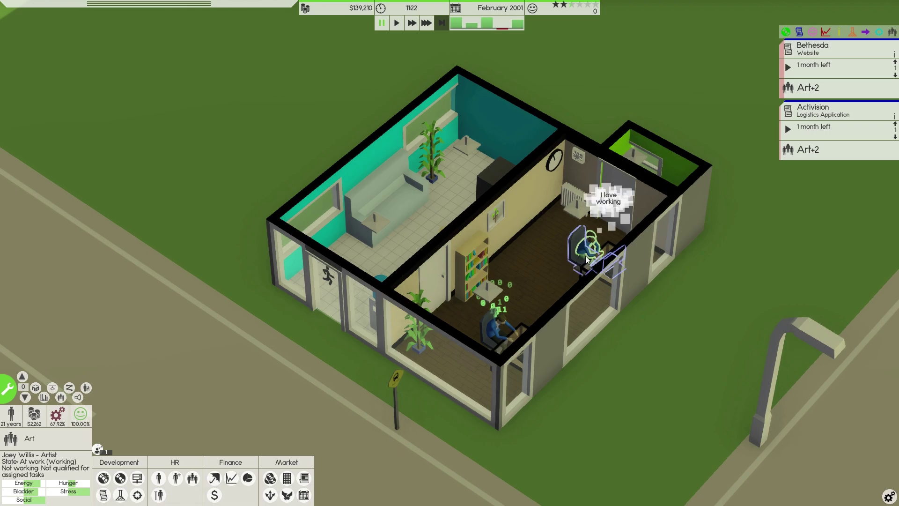
{"action": "left_click", "coordinate": [630, 390]}
{"action": "left_click_drag", "start_coordinate": [629, 390], "coordinate": [797, 393]}
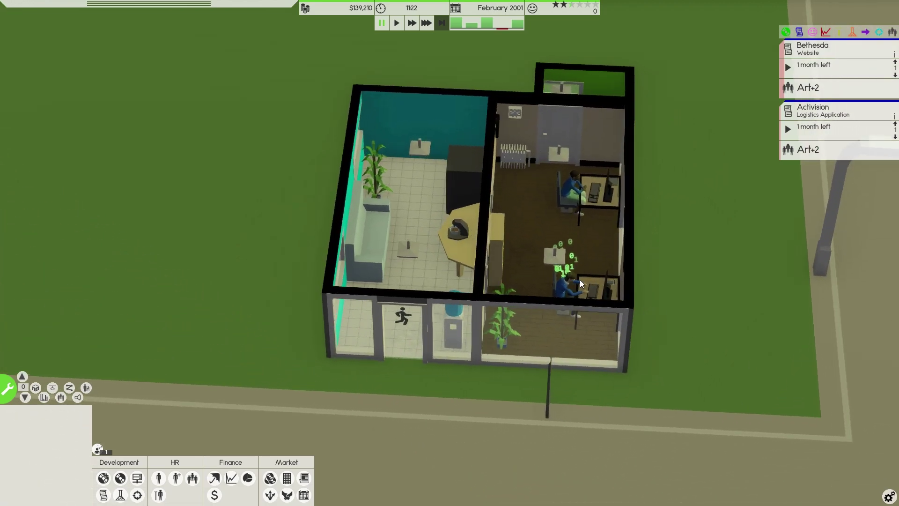
{"action": "left_click", "coordinate": [560, 284]}
{"action": "left_click", "coordinate": [590, 293]}
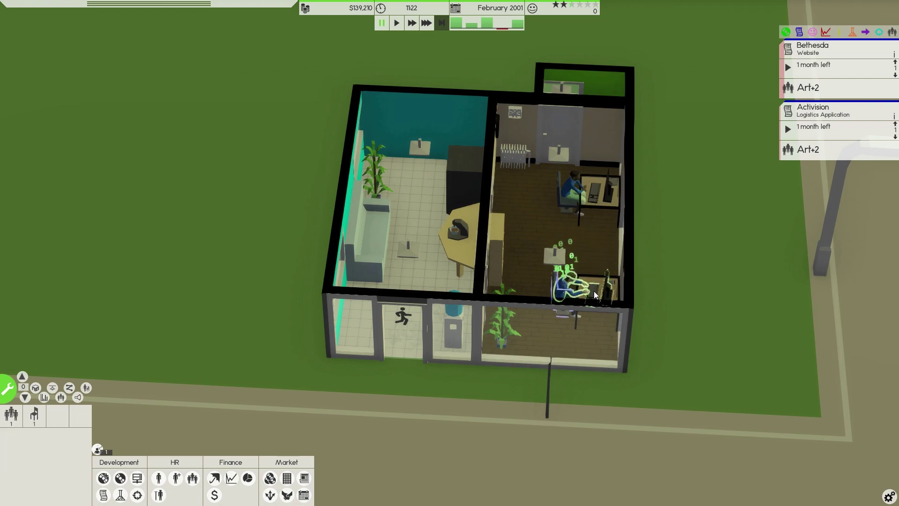
{"action": "right_click", "coordinate": [562, 284]}
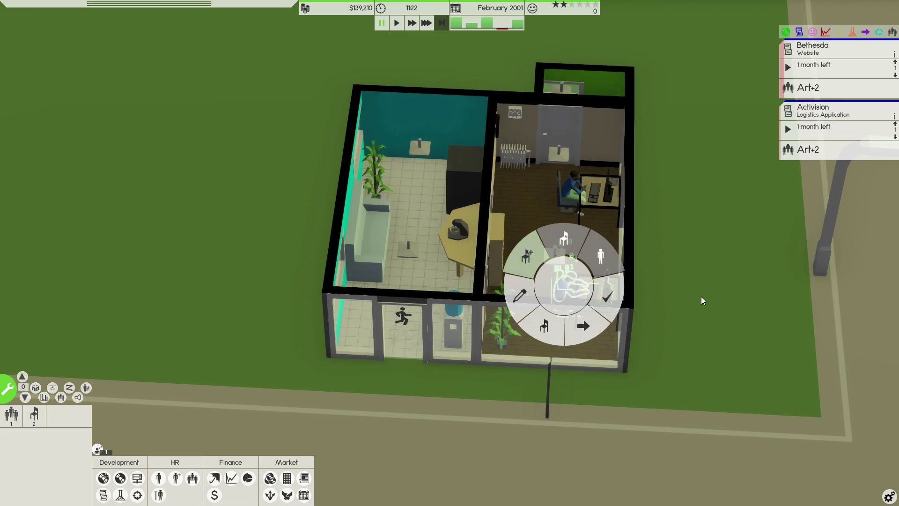
{"action": "left_click", "coordinate": [607, 291]}
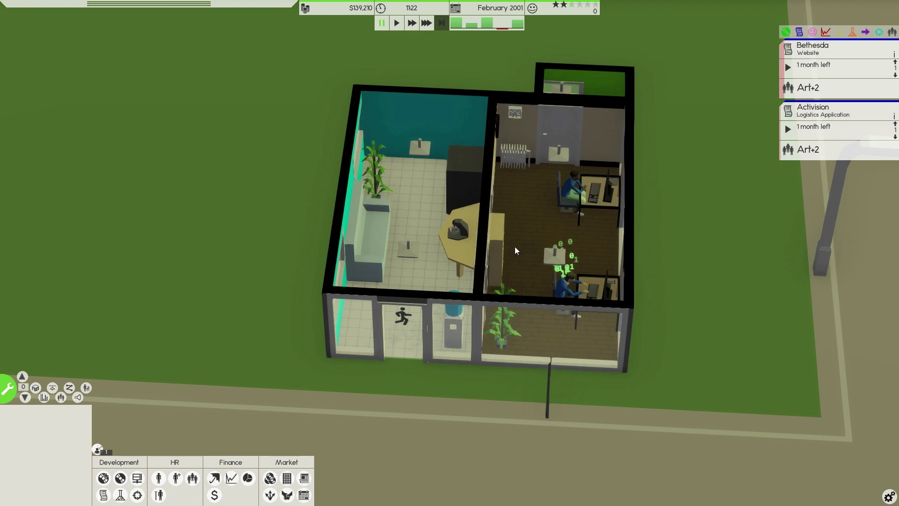
{"action": "left_click", "coordinate": [566, 289]}
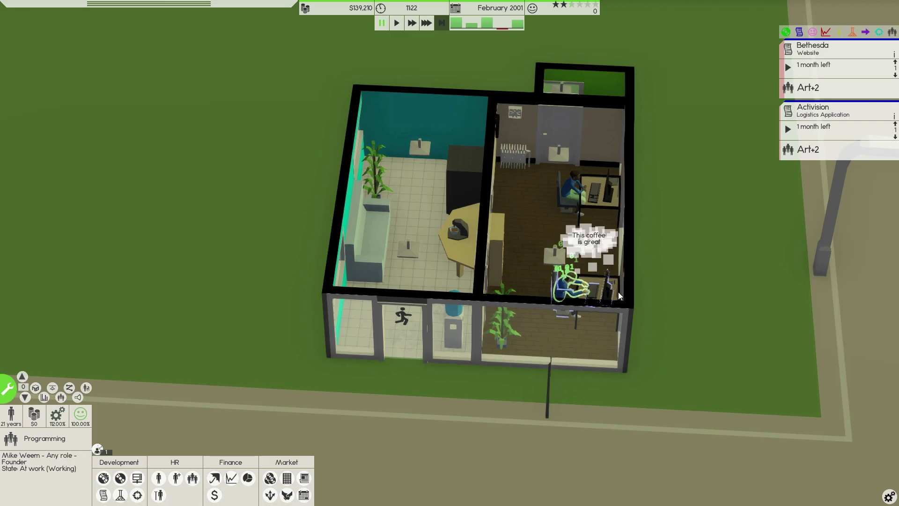
{"action": "left_click", "coordinate": [647, 345]}
{"action": "key", "text": "q"}
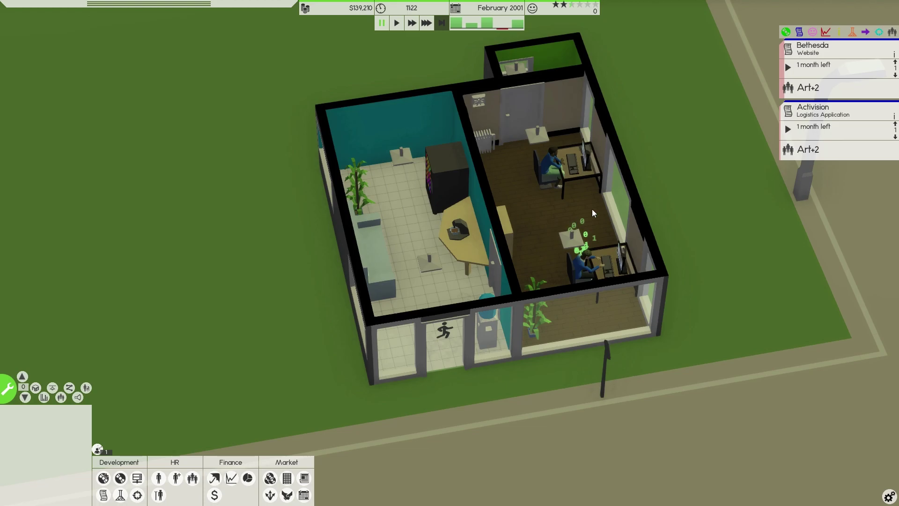
{"action": "left_click", "coordinate": [550, 165]}
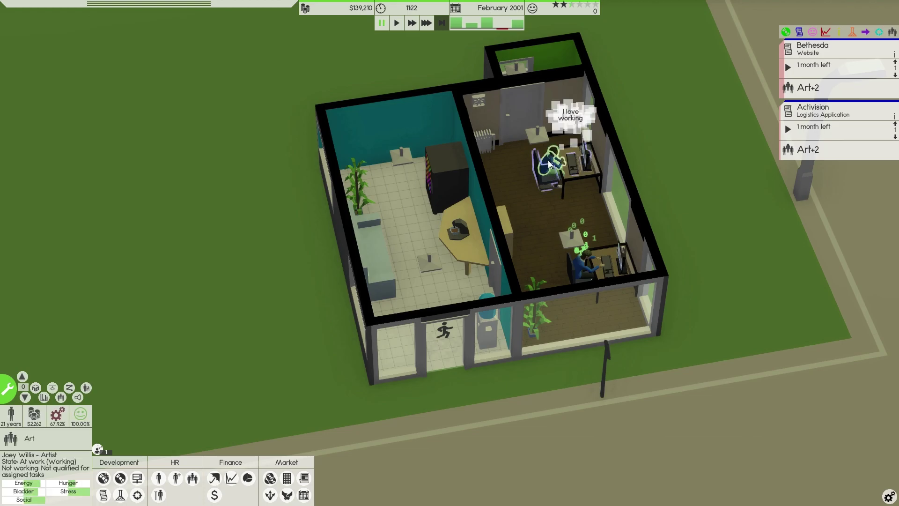
{"action": "left_click", "coordinate": [159, 478]}
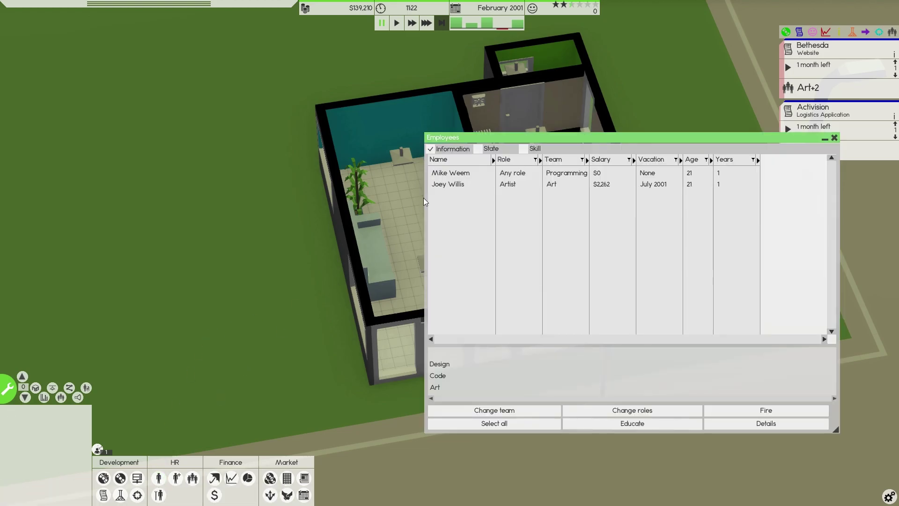
{"action": "left_click", "coordinate": [513, 188]}
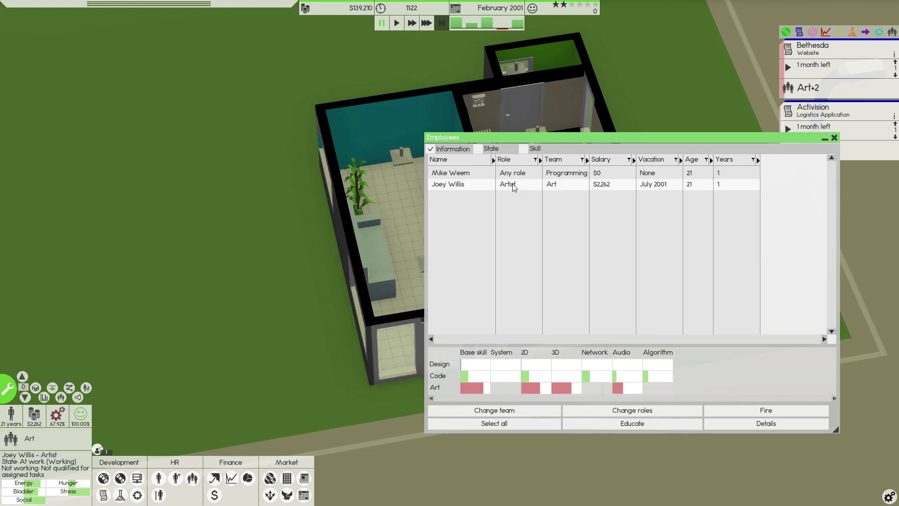
{"action": "right_click", "coordinate": [513, 187]}
{"action": "left_click", "coordinate": [512, 139]}
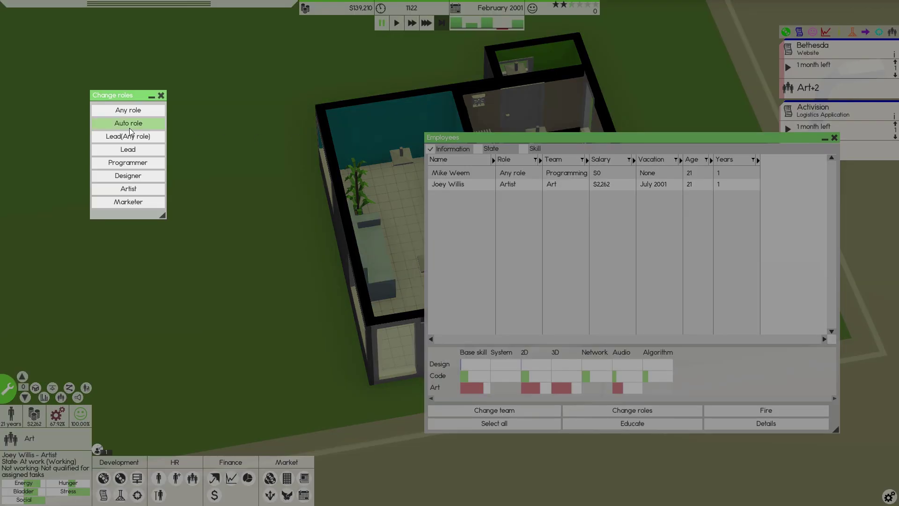
{"action": "left_click", "coordinate": [136, 110]}
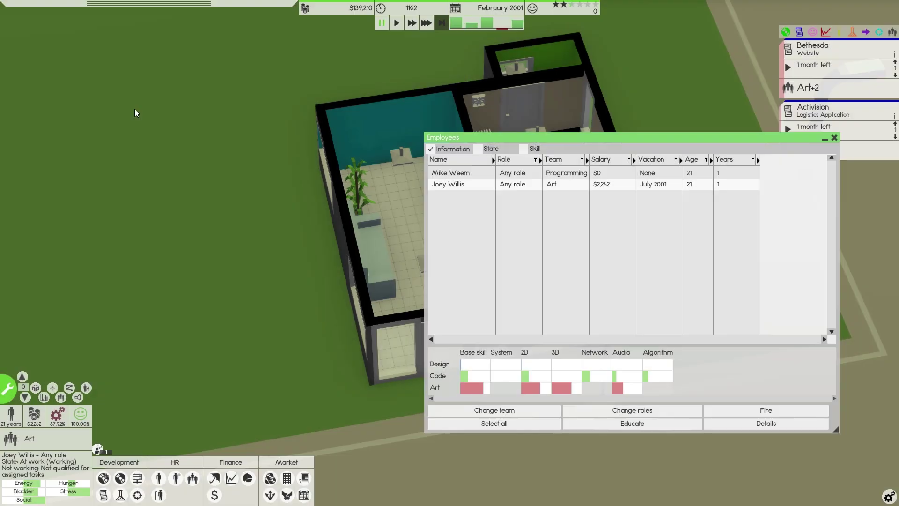
{"action": "right_click", "coordinate": [523, 187]}
{"action": "left_click", "coordinate": [512, 139]}
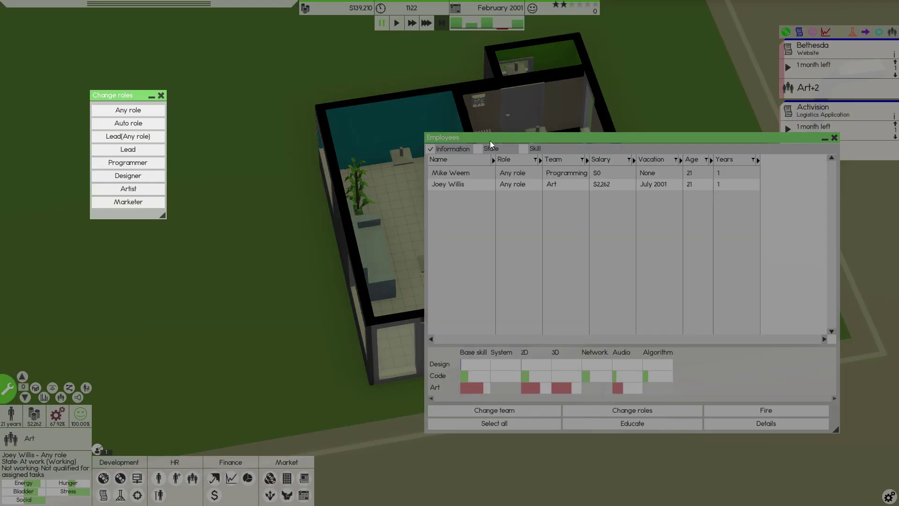
{"action": "left_click", "coordinate": [143, 181]}
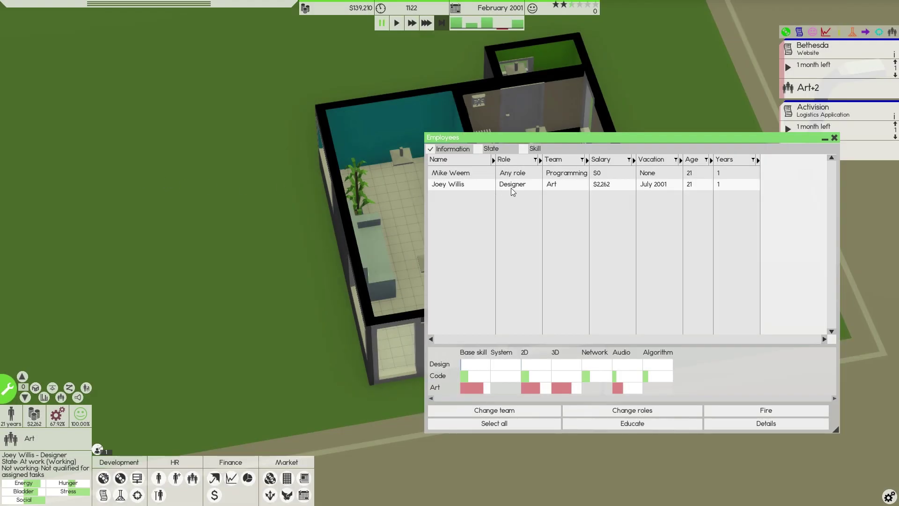
{"action": "left_click", "coordinate": [834, 139]}
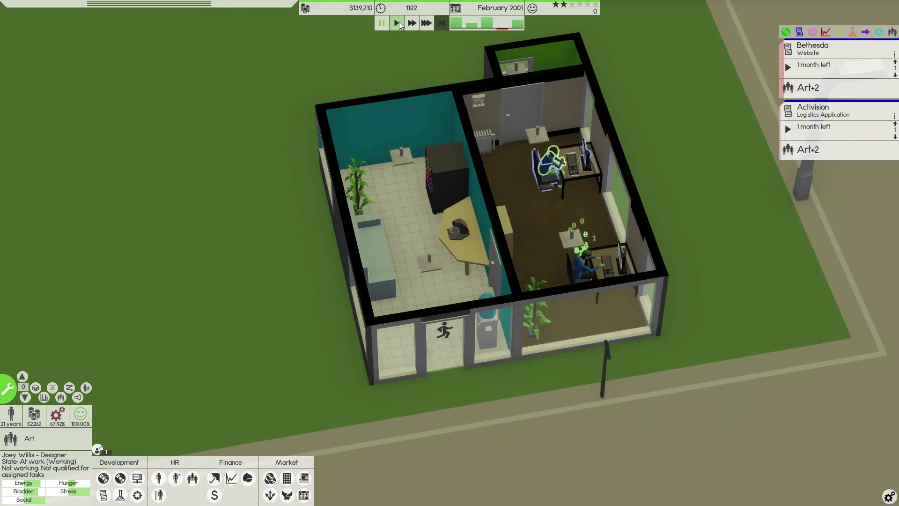
Step: Resume the clock at fastest speed so time advances past 12:43
{"action": "left_click", "coordinate": [382, 24]}
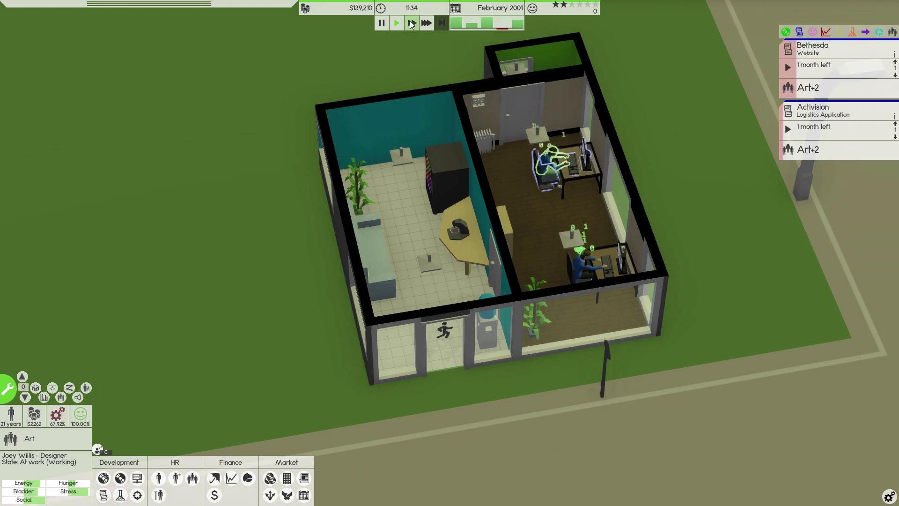
{"action": "left_click", "coordinate": [424, 25]}
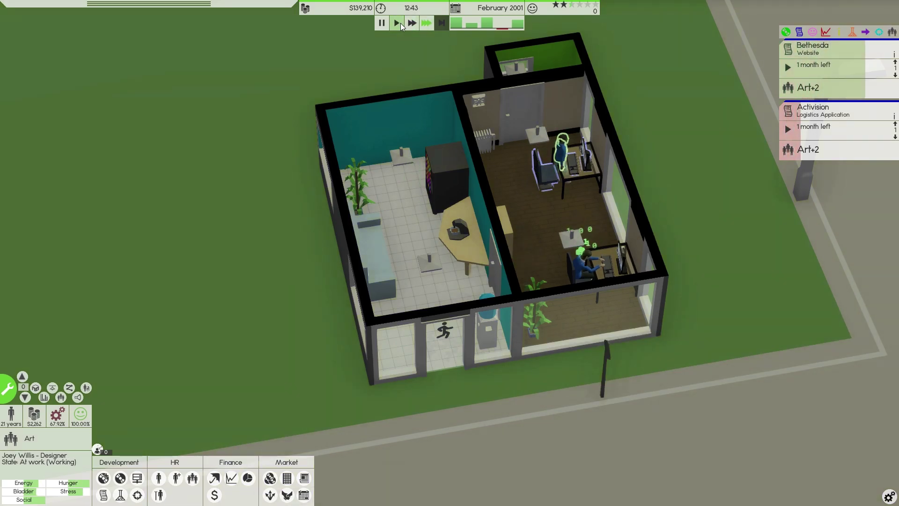
Step: Pause and start developing the Bethesda website contract into alpha
{"action": "left_click", "coordinate": [397, 23]}
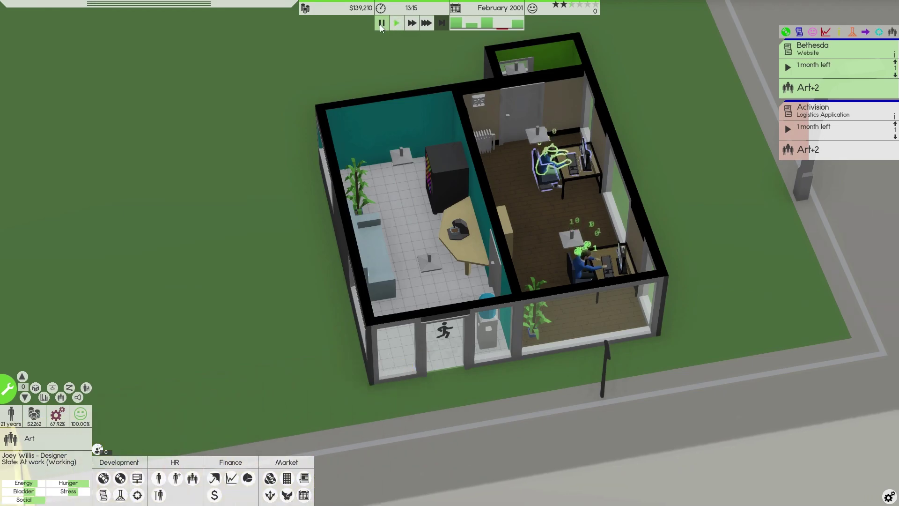
{"action": "left_click", "coordinate": [380, 24]}
{"action": "mouse_move", "coordinate": [830, 88]}
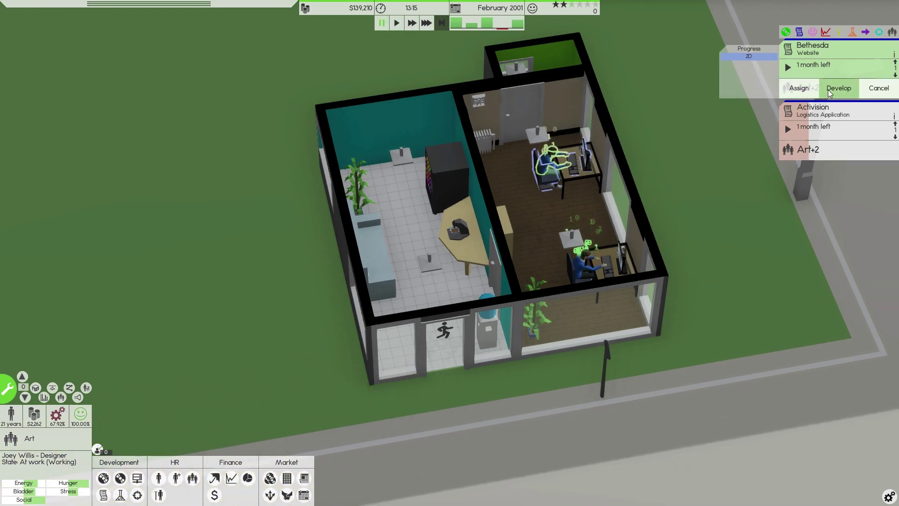
{"action": "left_click", "coordinate": [837, 89]}
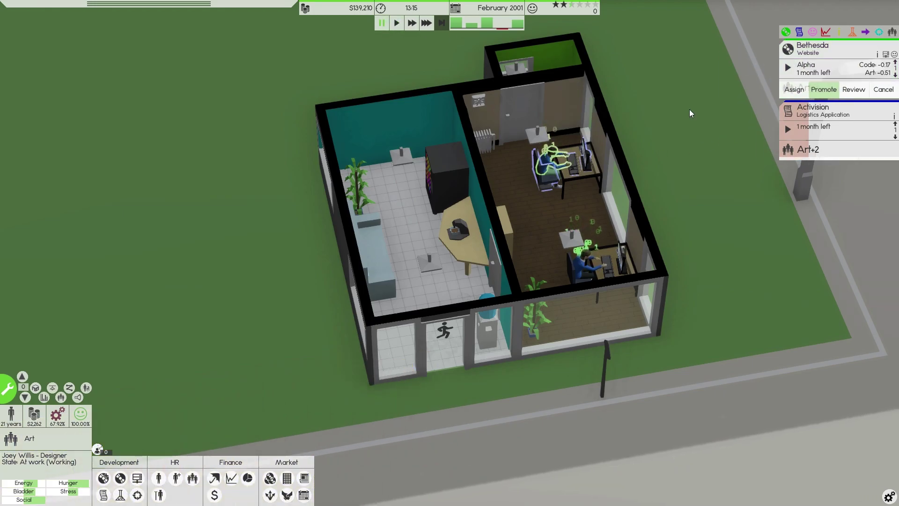
{"action": "right_click", "coordinate": [547, 158]}
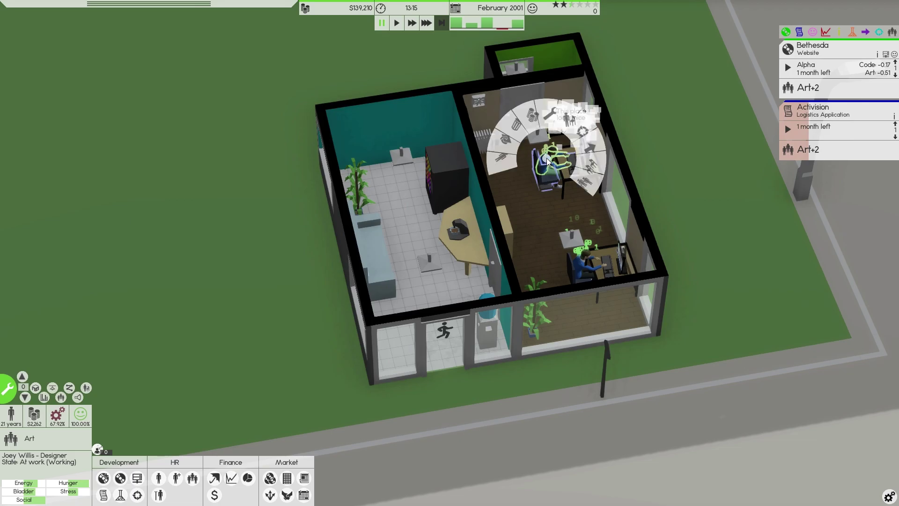
{"action": "left_click", "coordinate": [632, 139]}
{"action": "left_click", "coordinate": [192, 478]}
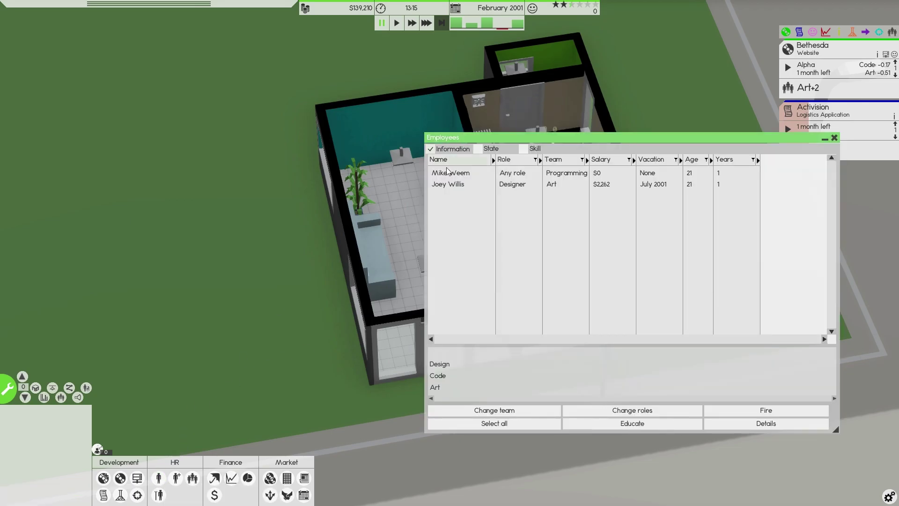
{"action": "left_click", "coordinate": [519, 184]}
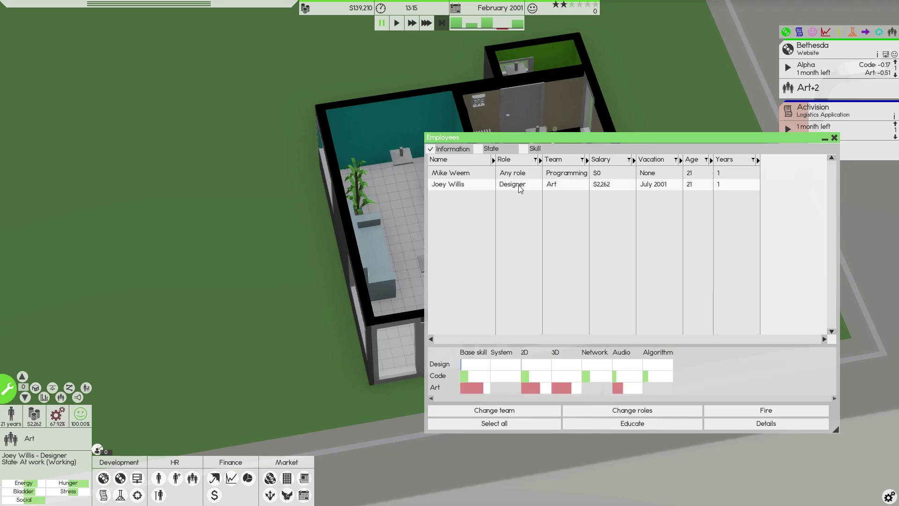
{"action": "right_click", "coordinate": [519, 187]}
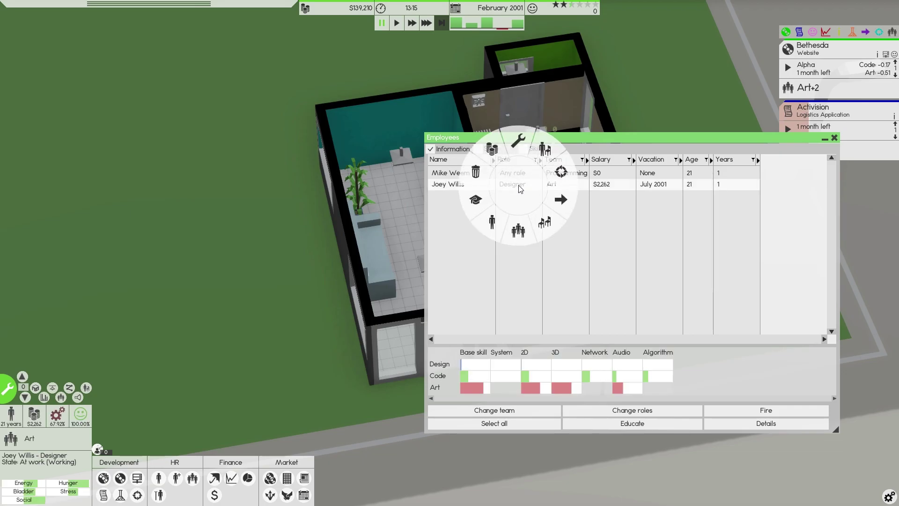
{"action": "left_click", "coordinate": [526, 136]}
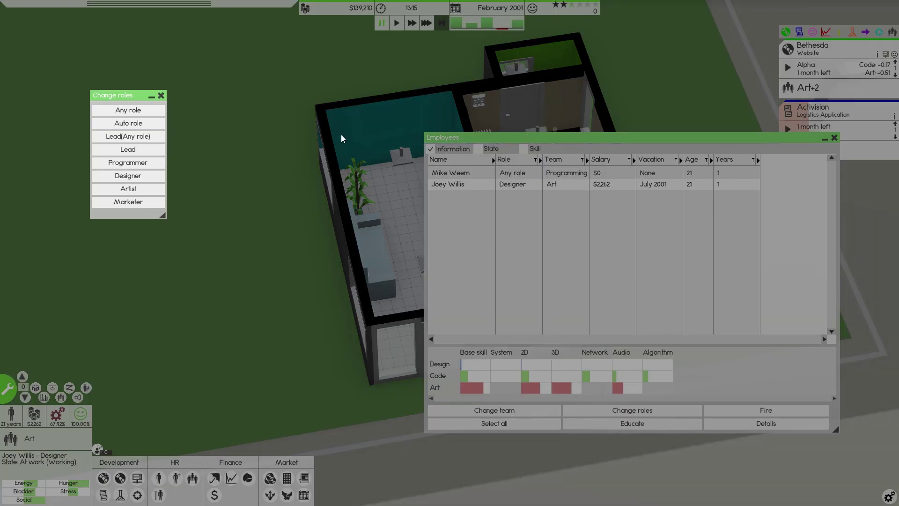
{"action": "left_click", "coordinate": [134, 189]}
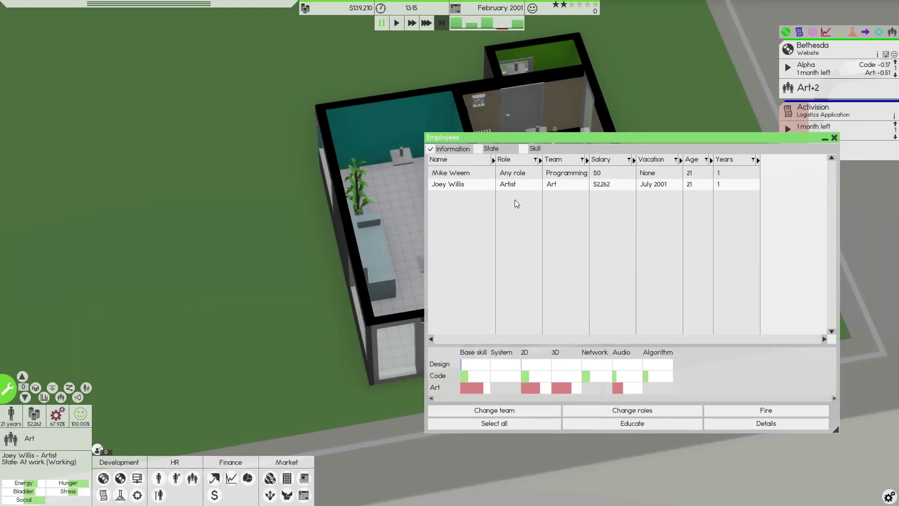
{"action": "left_click", "coordinate": [834, 138]}
{"action": "mouse_move", "coordinate": [835, 120]}
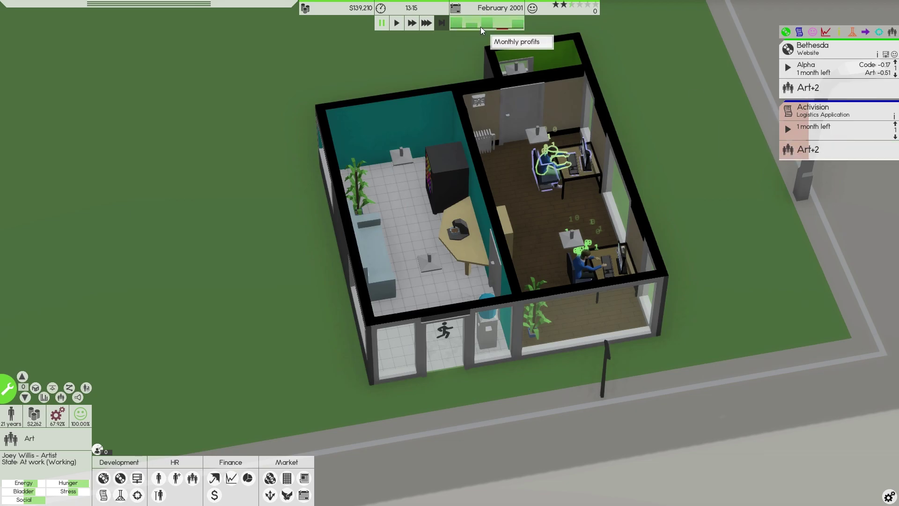
Step: Assign only the Art team to the Bethesda website, then run time at top speed
{"action": "left_click", "coordinate": [411, 24]}
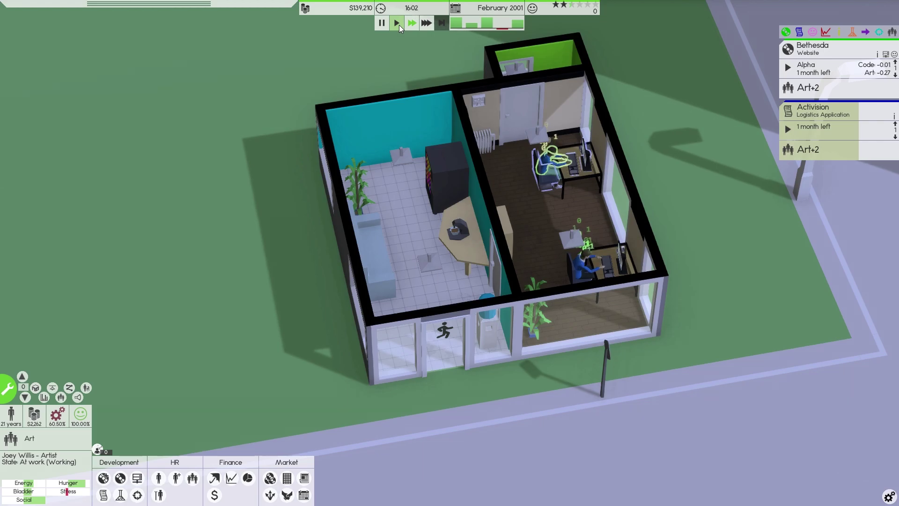
{"action": "key", "text": "space"}
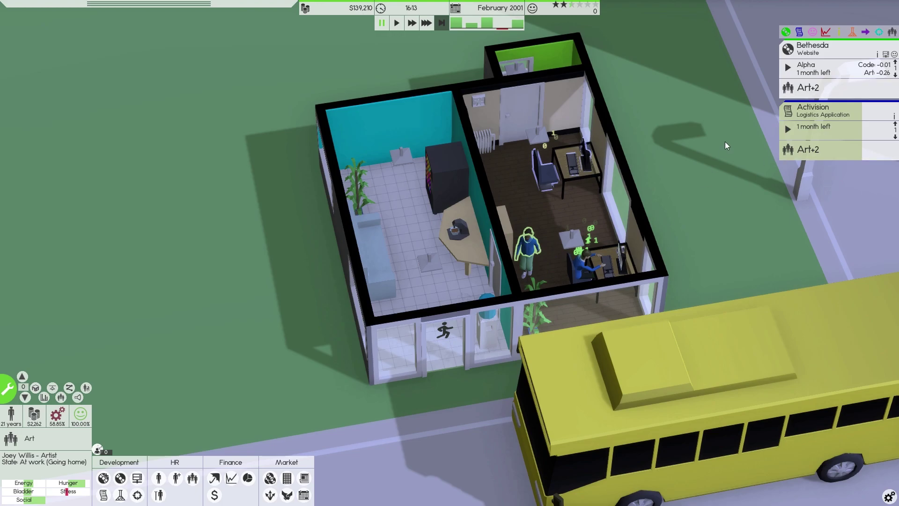
{"action": "left_click", "coordinate": [798, 90]}
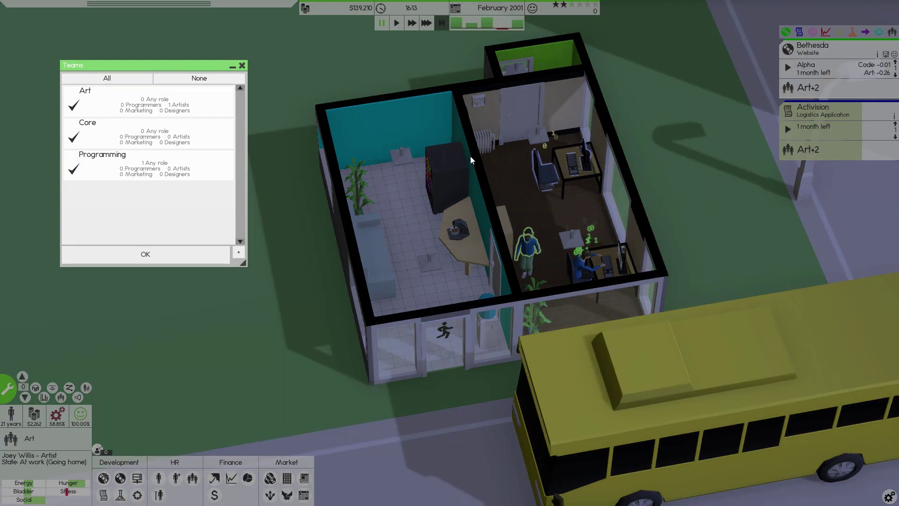
{"action": "left_click", "coordinate": [153, 134]}
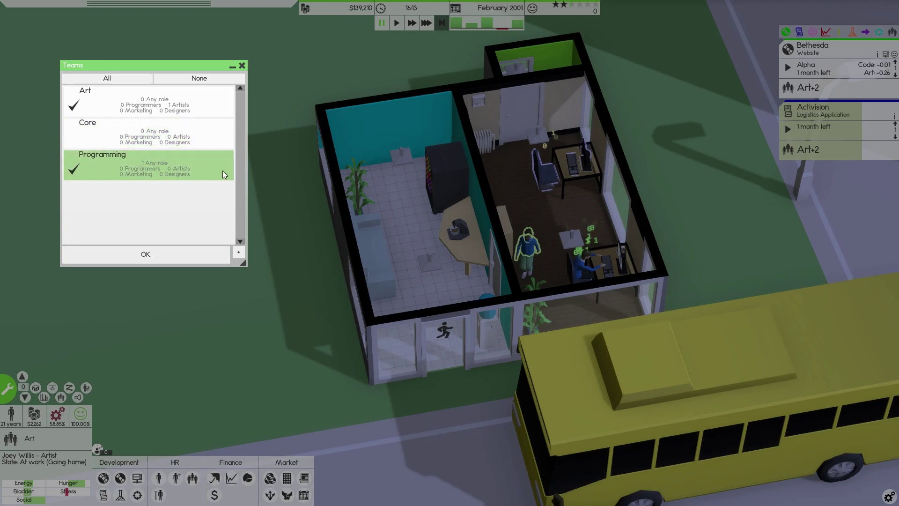
{"action": "left_click", "coordinate": [178, 167]}
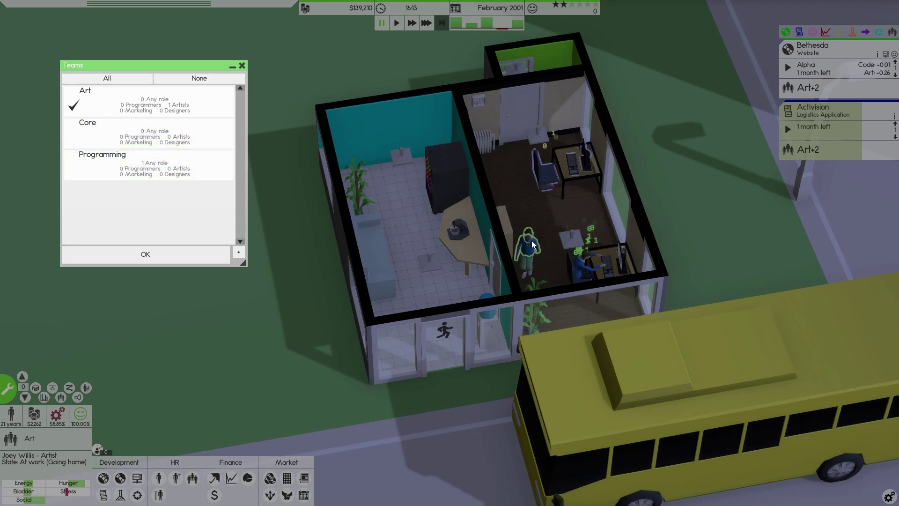
{"action": "left_click", "coordinate": [123, 258]}
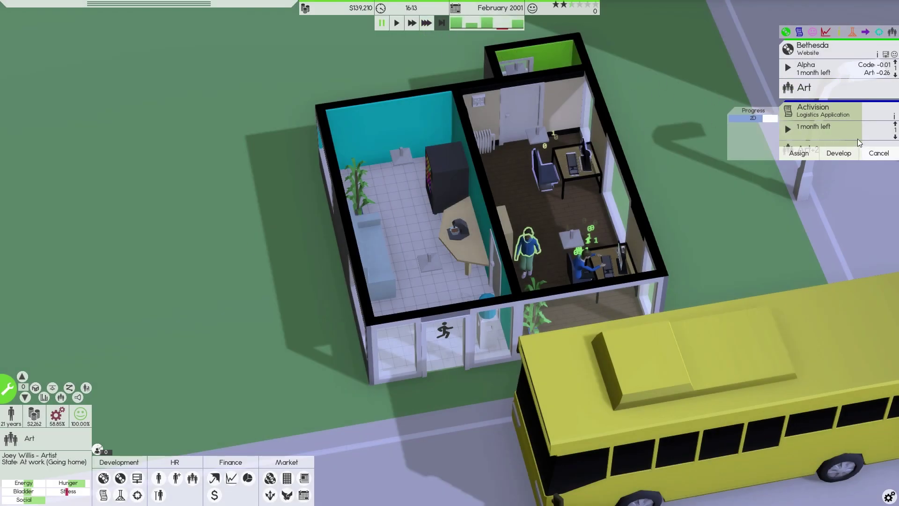
{"action": "left_click", "coordinate": [425, 24]}
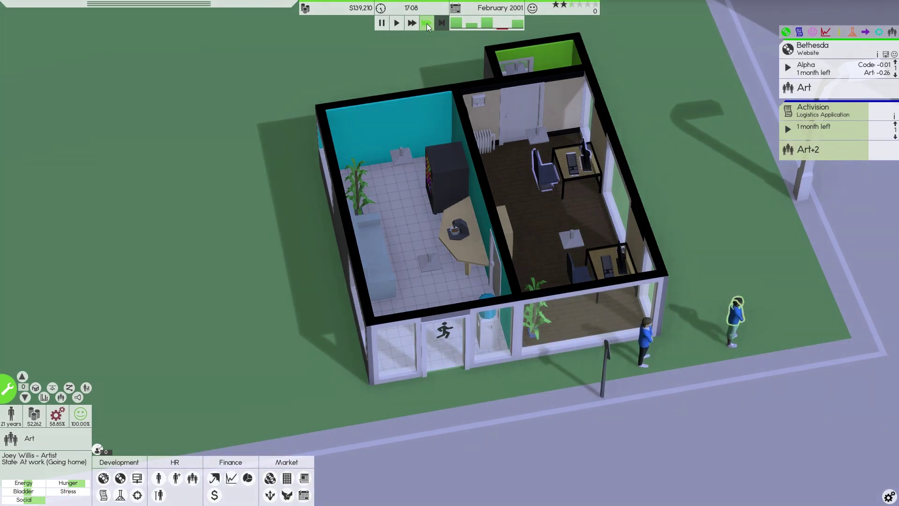
{"action": "left_click", "coordinate": [442, 24]}
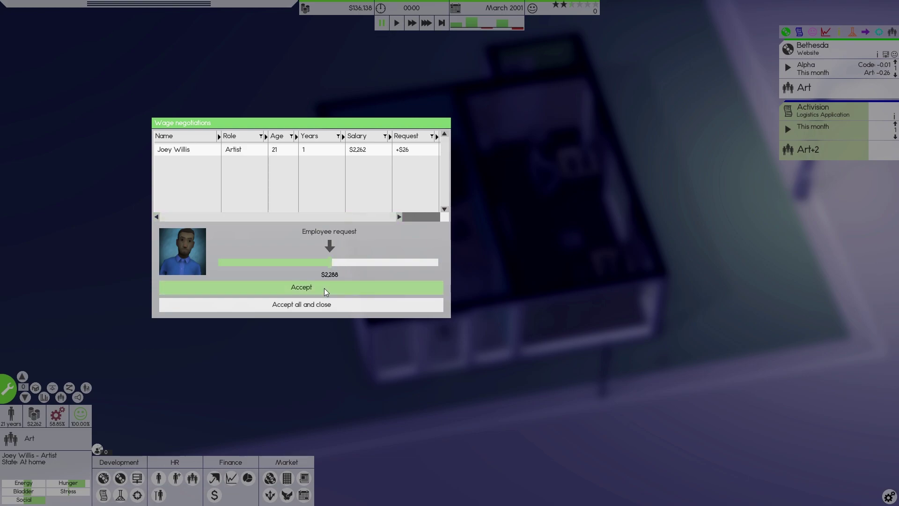
{"action": "left_click", "coordinate": [322, 306]}
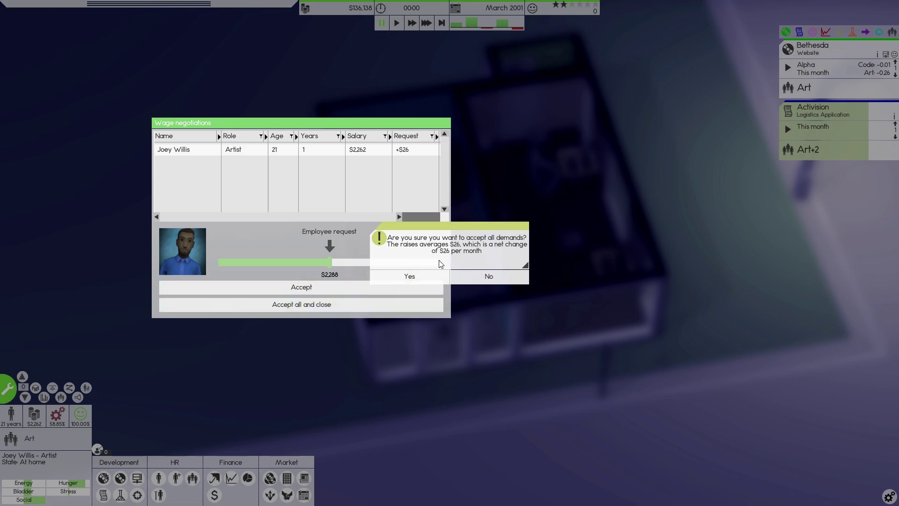
{"action": "left_click", "coordinate": [414, 276]}
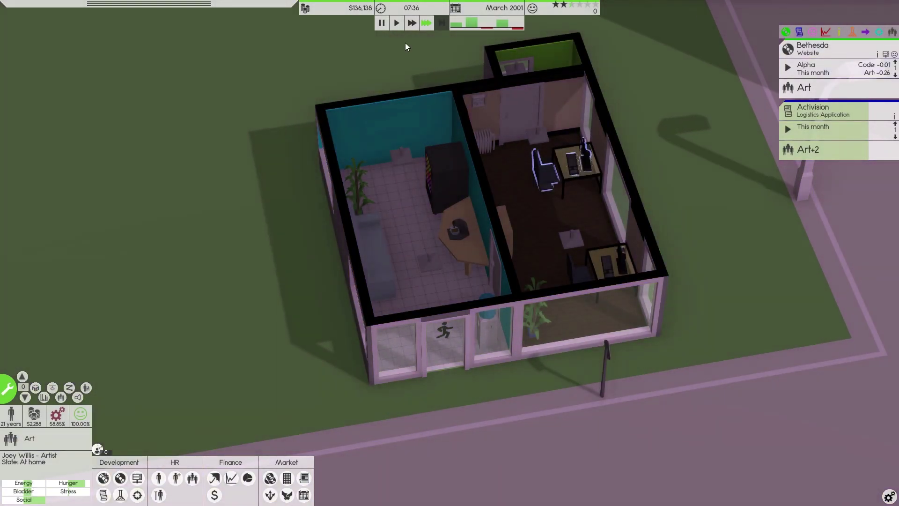
Step: Start development on the Activision logistics application and run time at fastest speed
{"action": "left_click", "coordinate": [397, 25]}
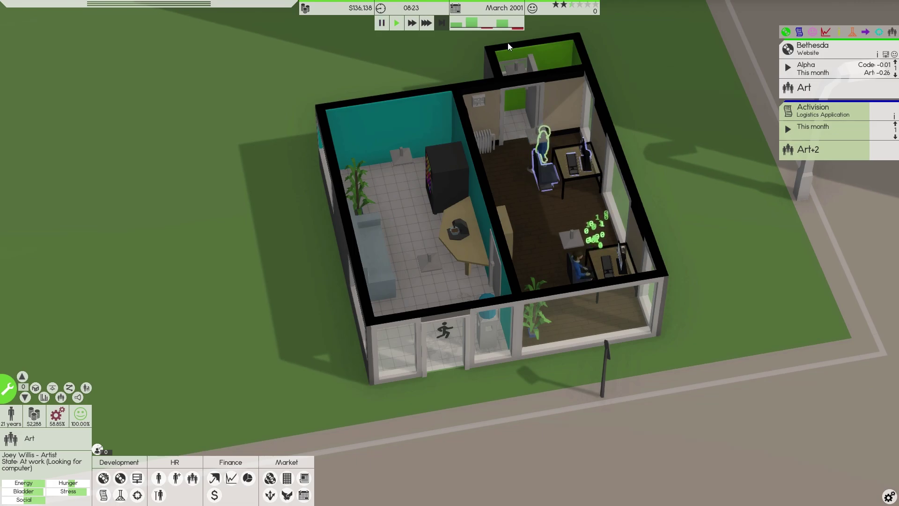
{"action": "left_click", "coordinate": [680, 207]}
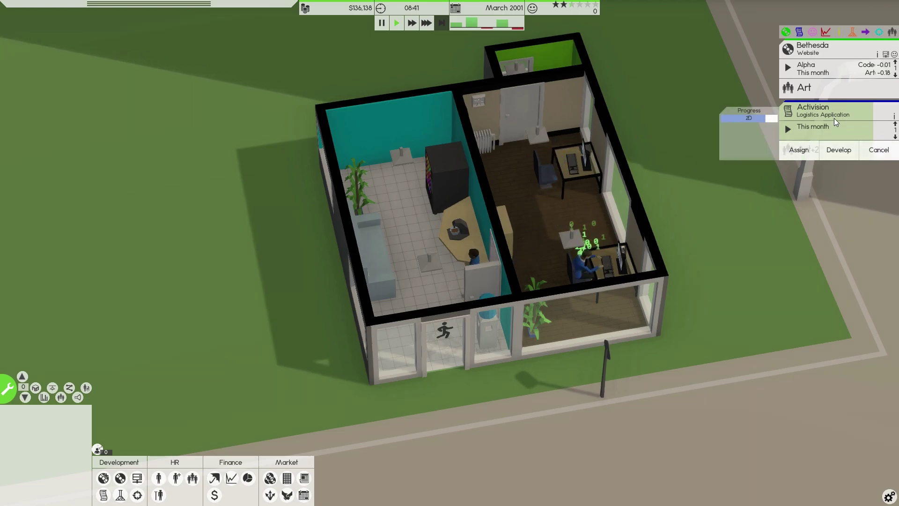
{"action": "left_click", "coordinate": [428, 24]}
{"action": "mouse_move", "coordinate": [829, 149]}
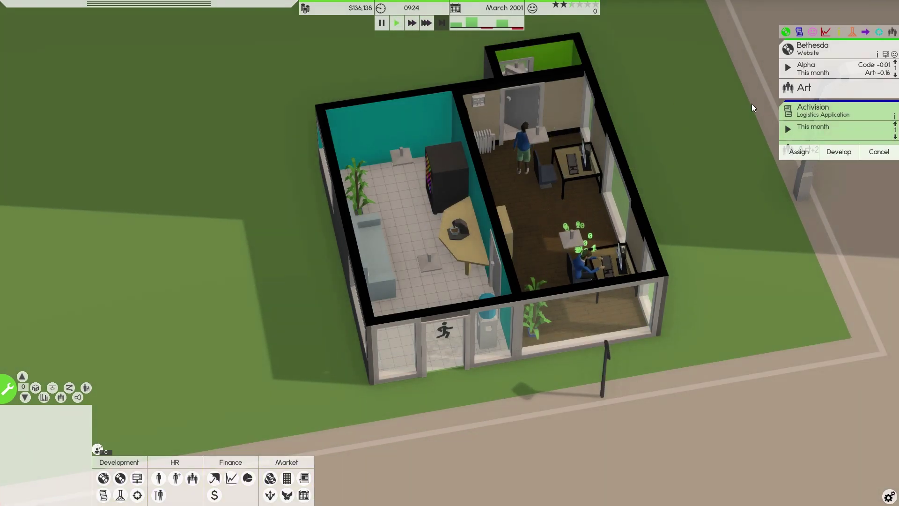
{"action": "left_click", "coordinate": [841, 149]}
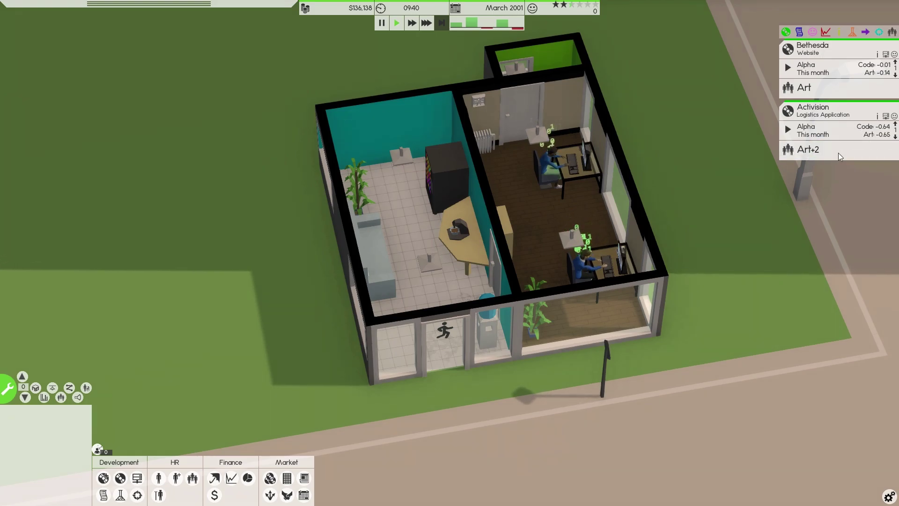
{"action": "left_click", "coordinate": [426, 23]}
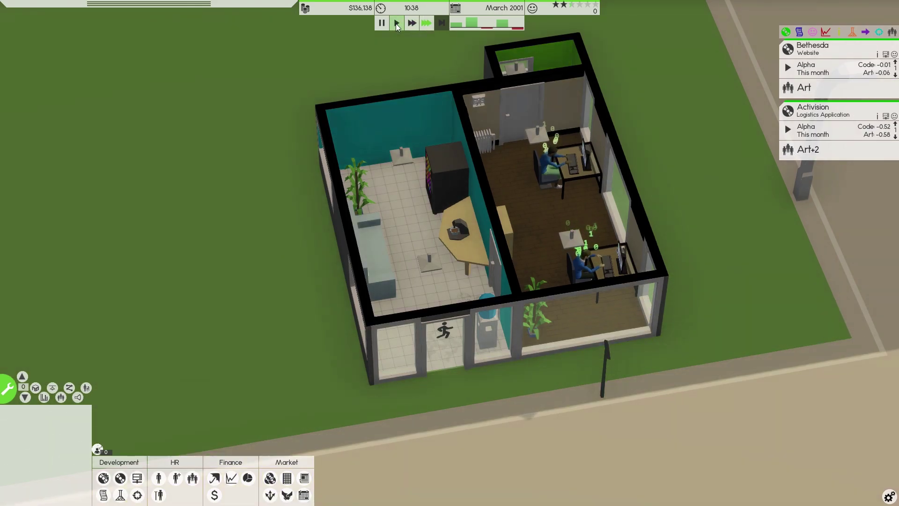
Step: Request a peer review of the Bethesda website and promote it out of alpha
{"action": "left_click", "coordinate": [395, 23]}
{"action": "mouse_move", "coordinate": [836, 88]}
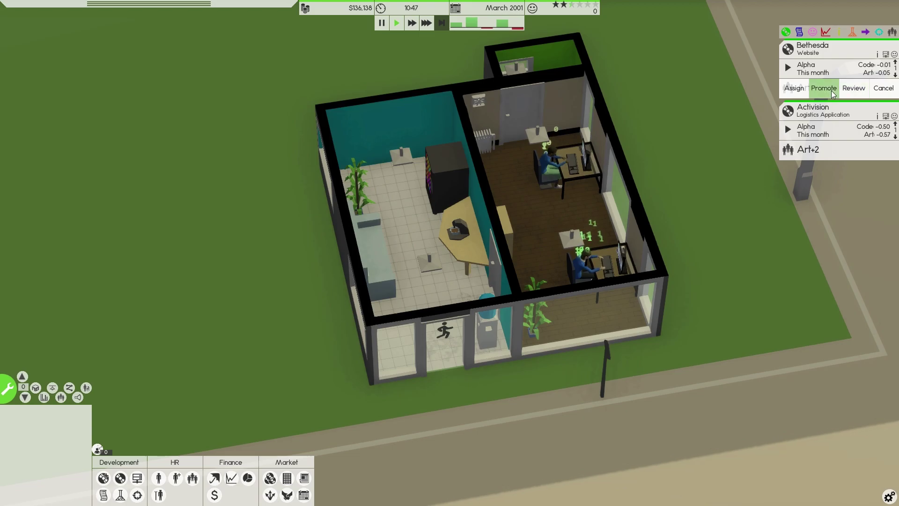
{"action": "left_click", "coordinate": [854, 89]}
{"action": "left_click", "coordinate": [468, 300]}
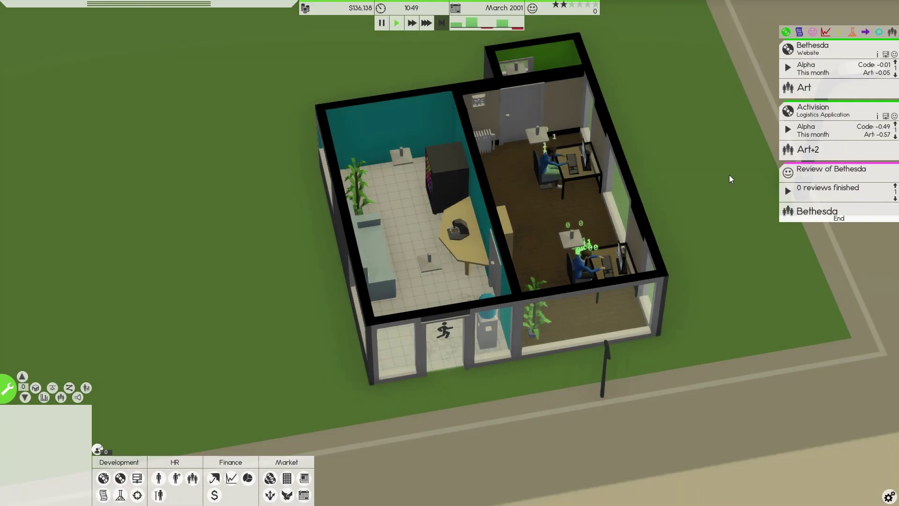
{"action": "left_click", "coordinate": [820, 90]}
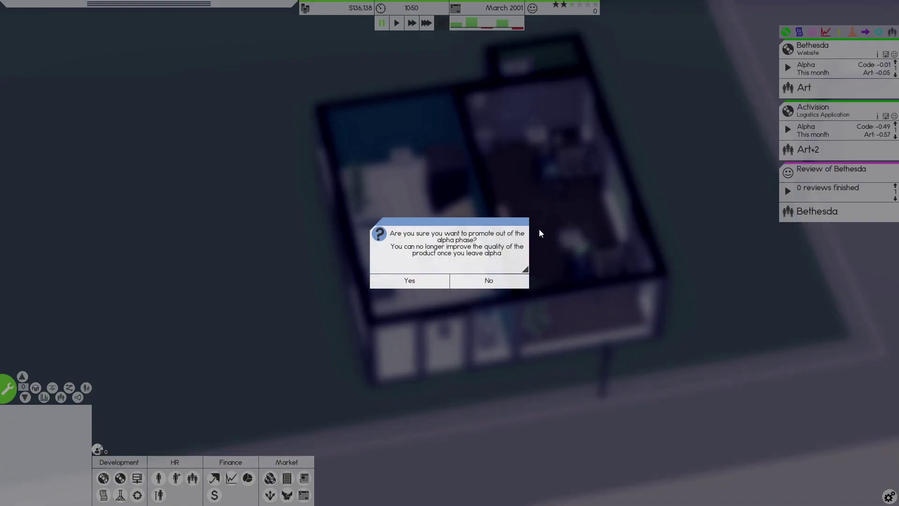
{"action": "left_click", "coordinate": [421, 282]}
{"action": "mouse_move", "coordinate": [882, 127]}
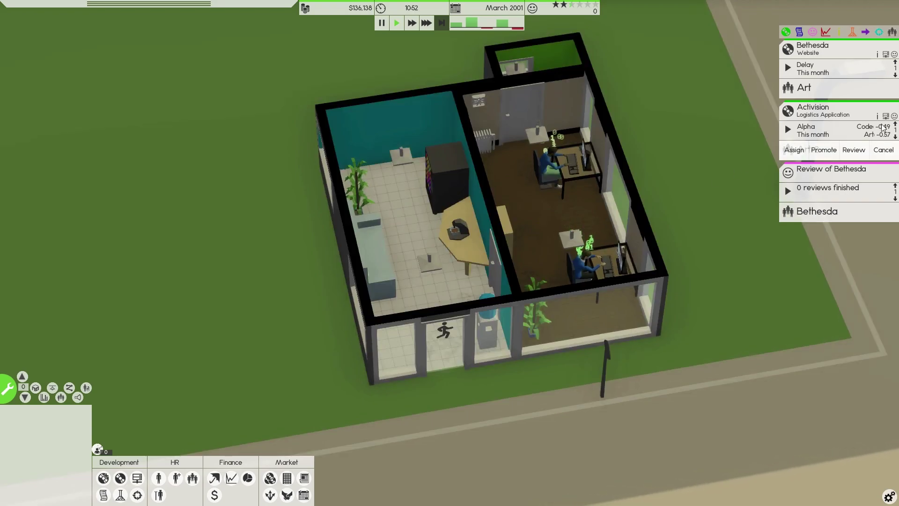
Step: Let time pass, then check the Bethesda peer review score of 4.4/10
{"action": "left_click", "coordinate": [426, 23]}
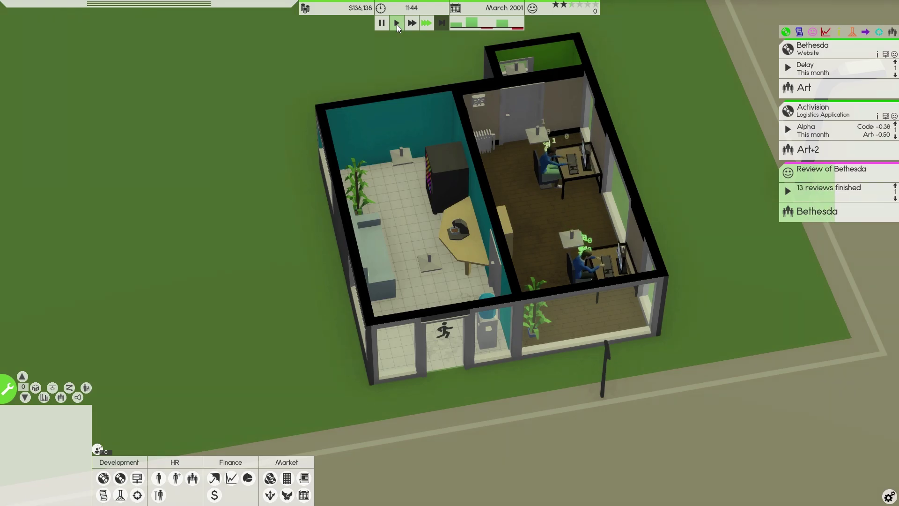
{"action": "left_click", "coordinate": [397, 25]}
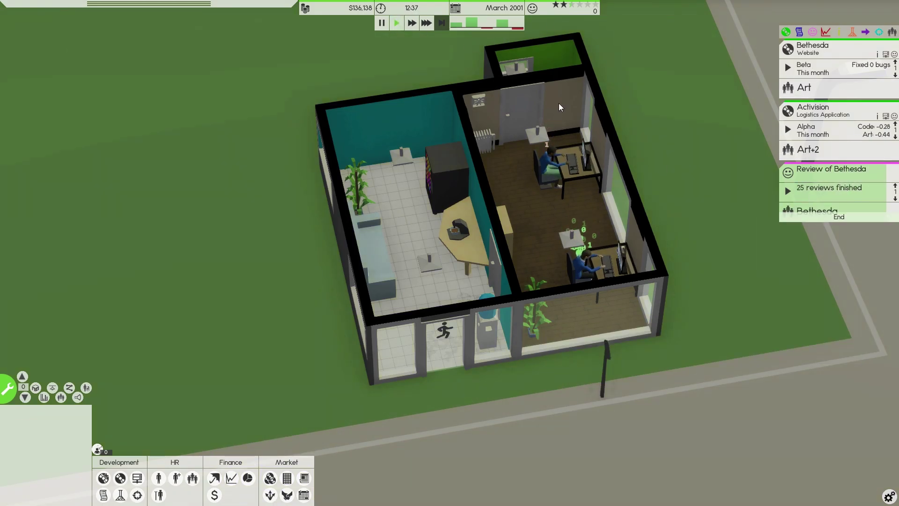
{"action": "mouse_move", "coordinate": [839, 126]}
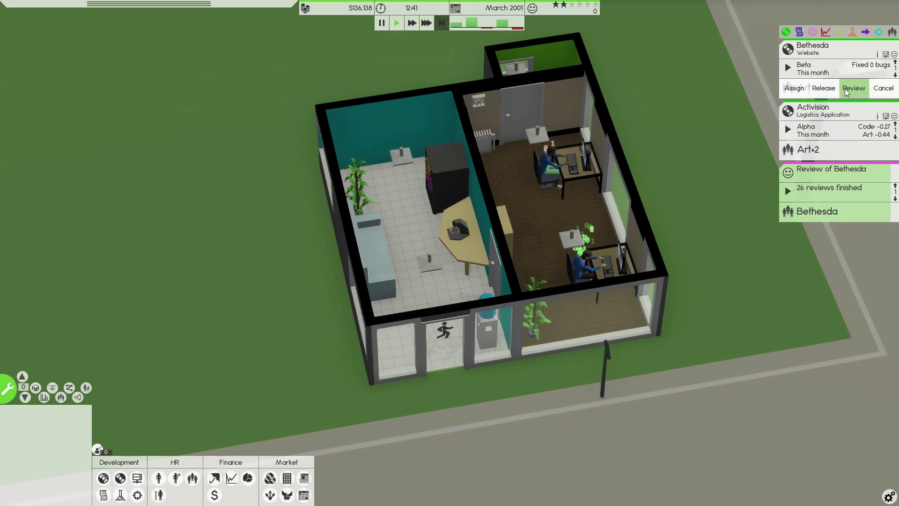
{"action": "left_click", "coordinate": [837, 214]}
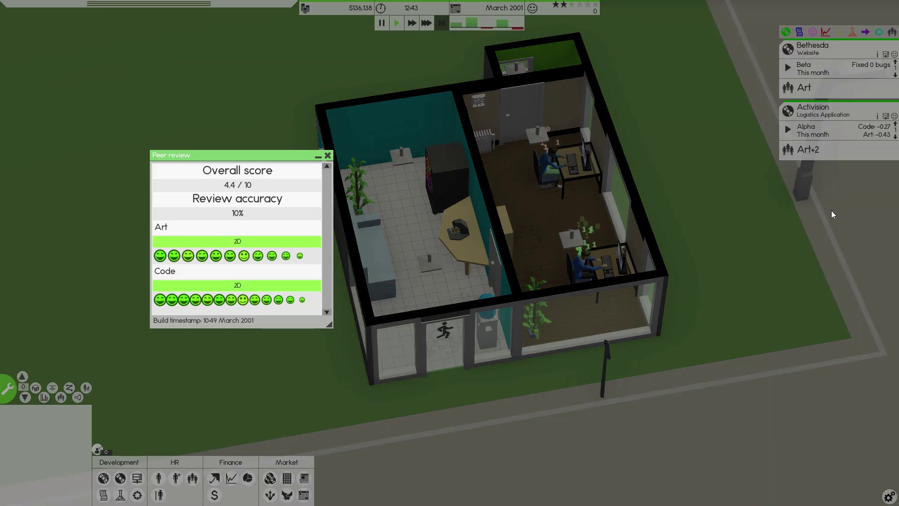
{"action": "left_click", "coordinate": [328, 156]}
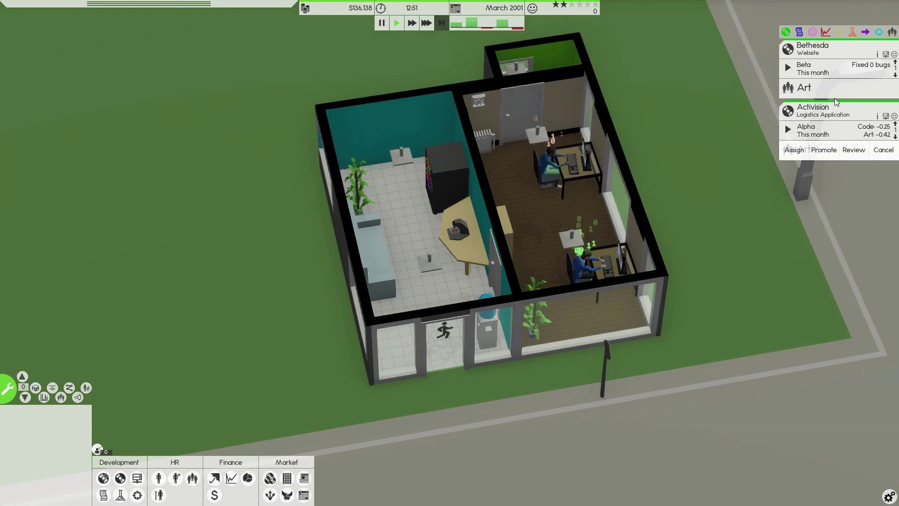
{"action": "mouse_move", "coordinate": [835, 130]}
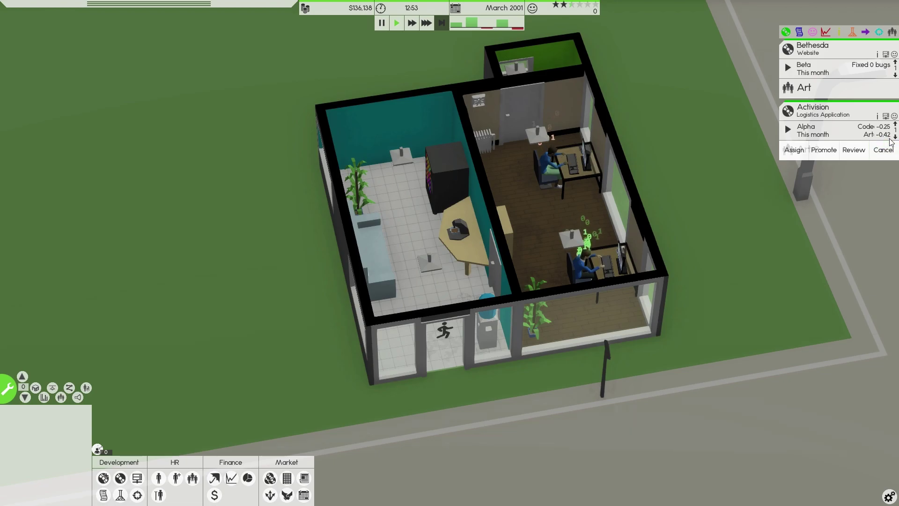
Step: Release the Bethesda website and promote the Activision app out of alpha
{"action": "left_click", "coordinate": [824, 88]}
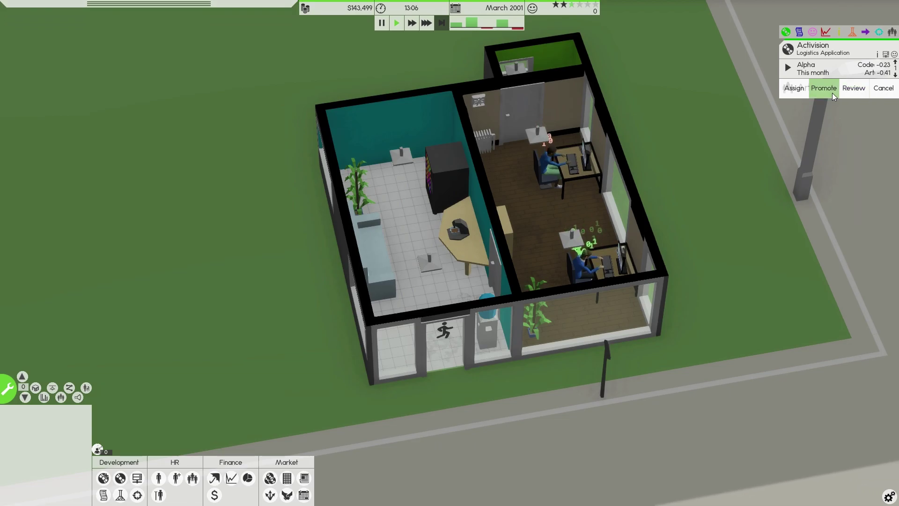
{"action": "left_click", "coordinate": [425, 23]}
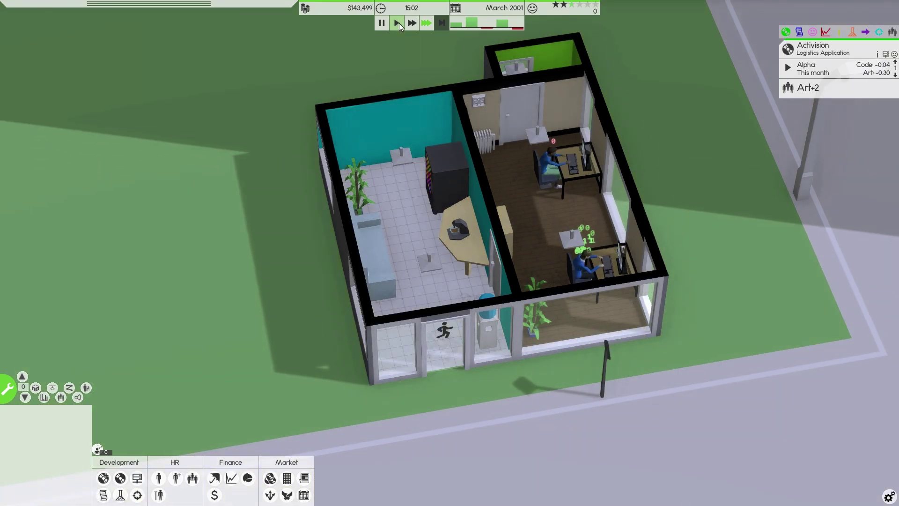
{"action": "left_click", "coordinate": [398, 23]}
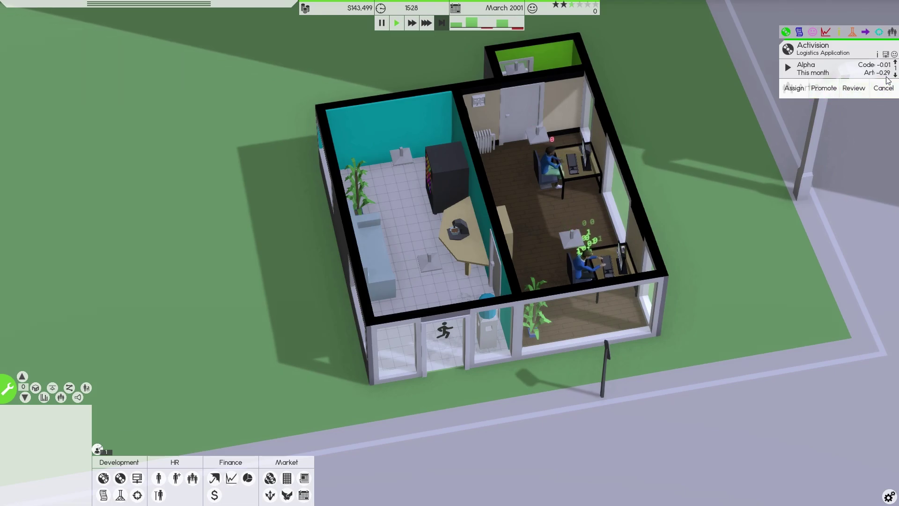
{"action": "left_click", "coordinate": [825, 86]}
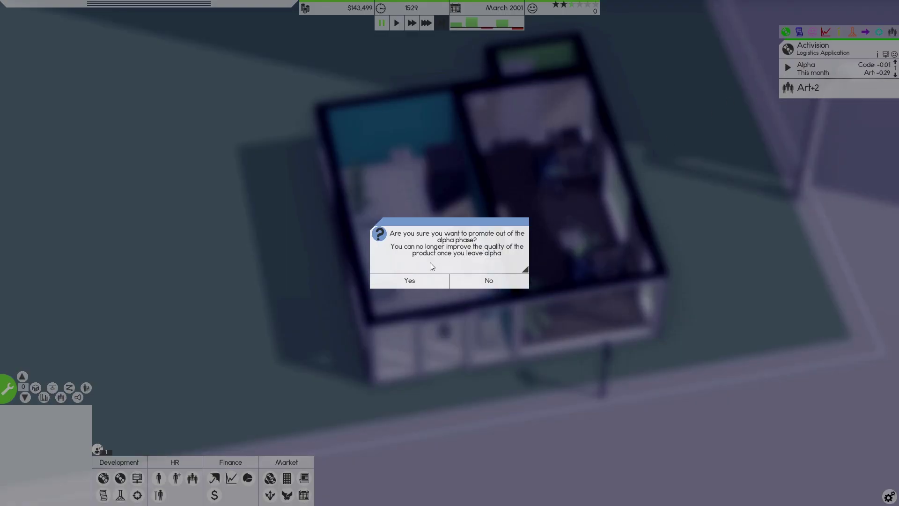
{"action": "left_click", "coordinate": [422, 280]}
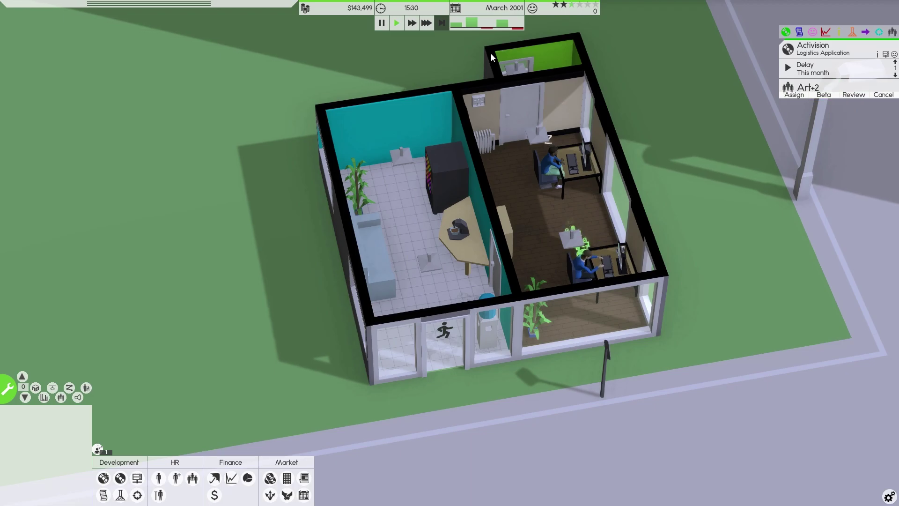
Step: Keep the delay phase by declining the early beta move, then run at fastest speed
{"action": "left_click", "coordinate": [824, 88]}
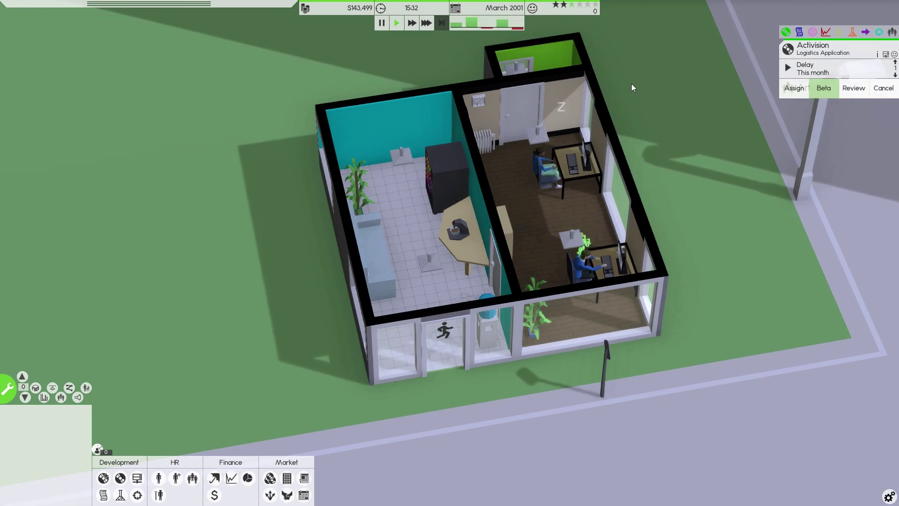
{"action": "left_click", "coordinate": [820, 91]}
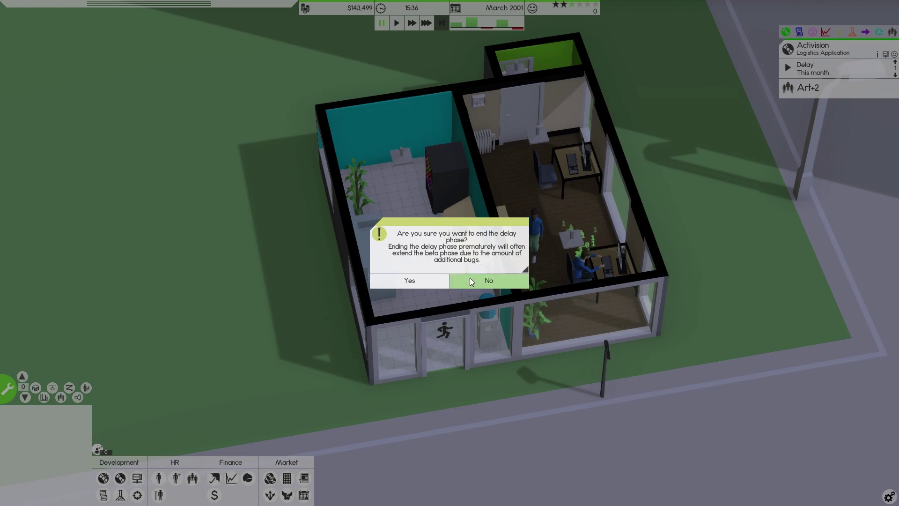
{"action": "left_click", "coordinate": [505, 284]}
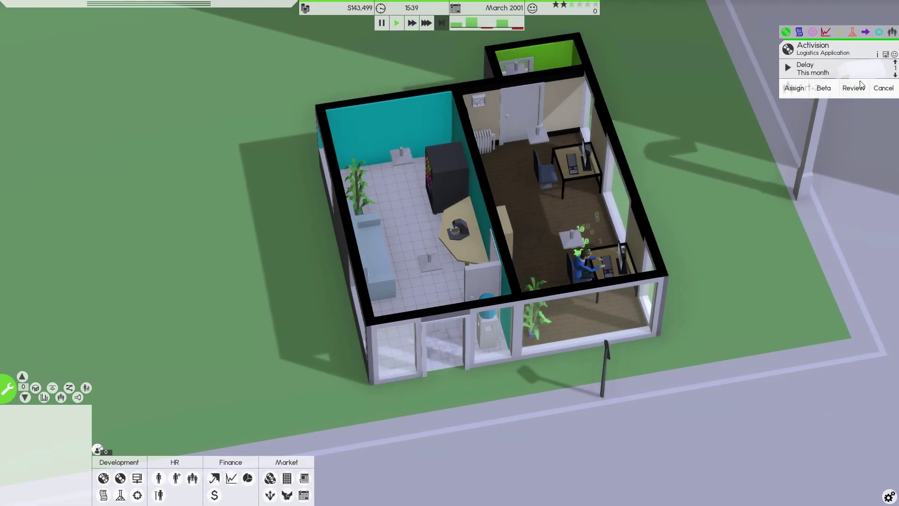
{"action": "mouse_move", "coordinate": [815, 68]}
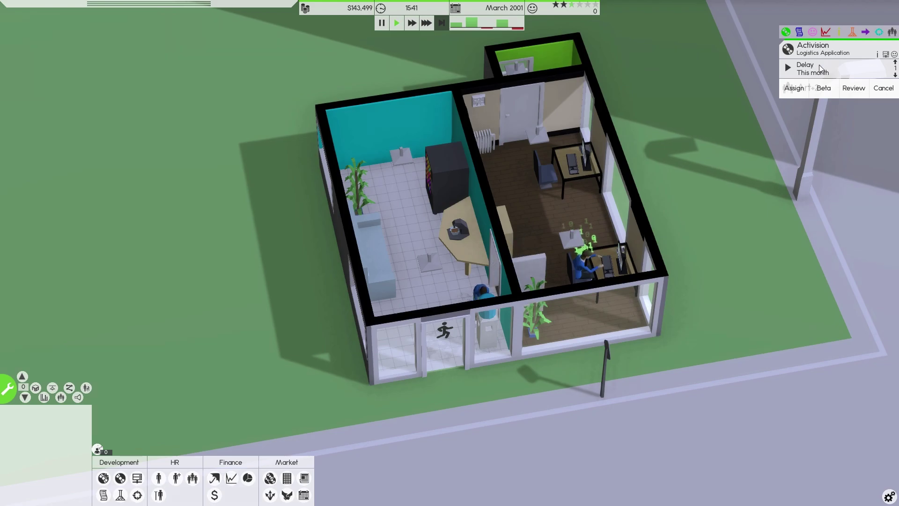
{"action": "left_click", "coordinate": [422, 23]}
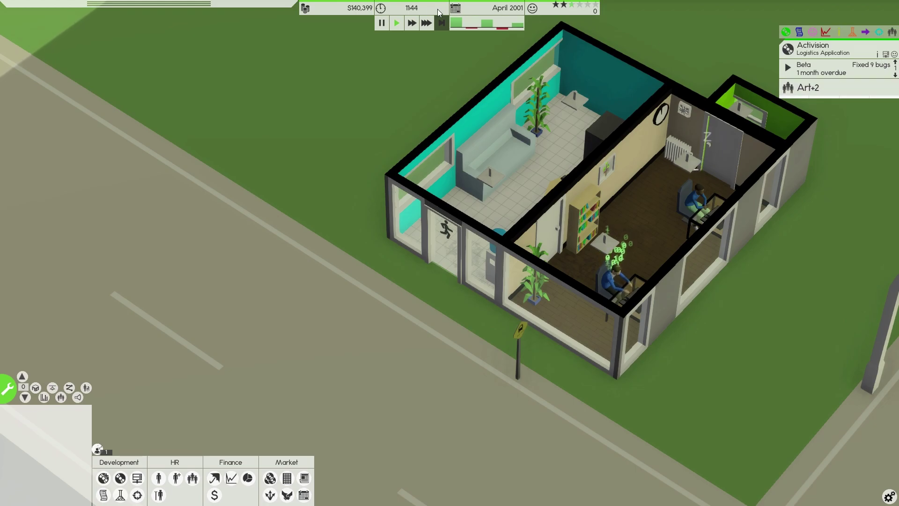
Step: Pause, set the artist's role to Any role in the employee list, then resume at fastest
{"action": "key", "text": "space"}
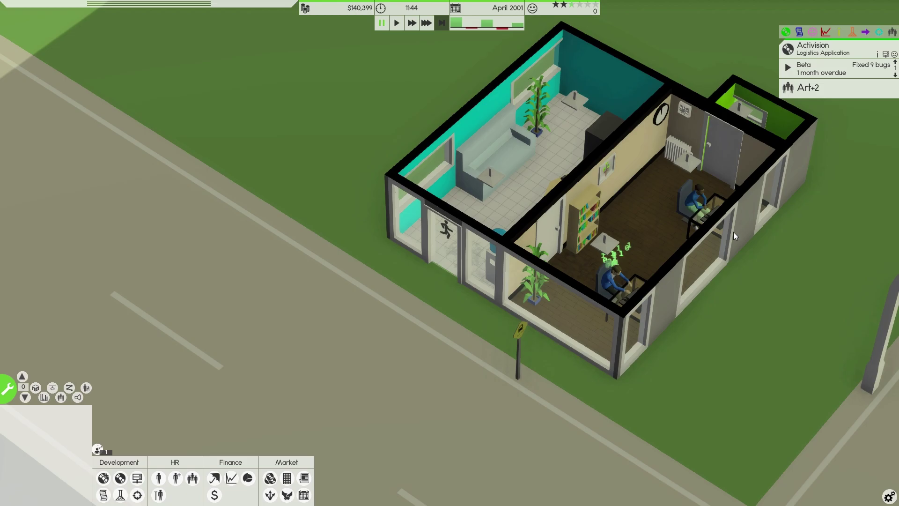
{"action": "left_click", "coordinate": [692, 200]}
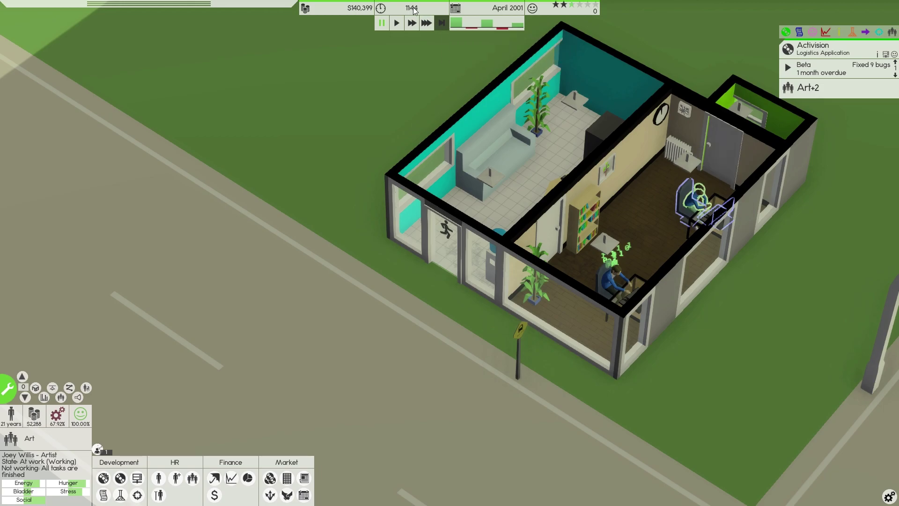
{"action": "left_click", "coordinate": [761, 214]}
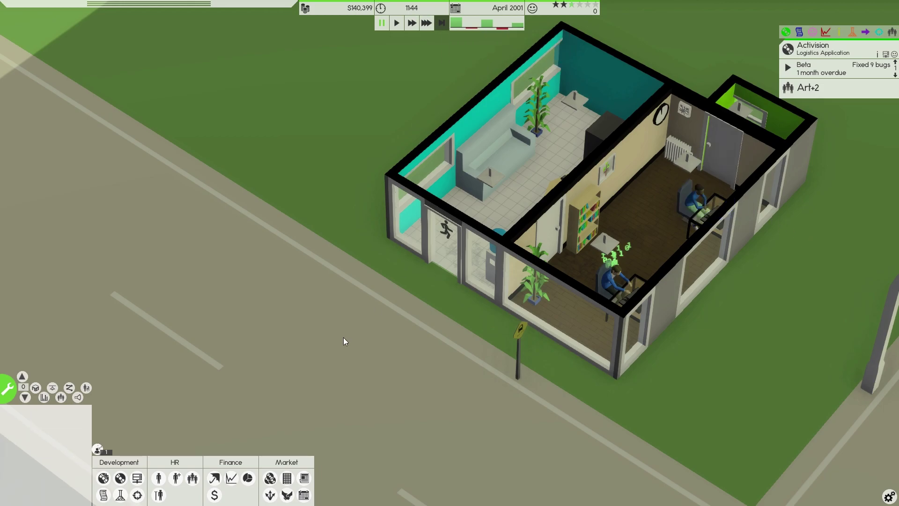
{"action": "left_click", "coordinate": [159, 478]}
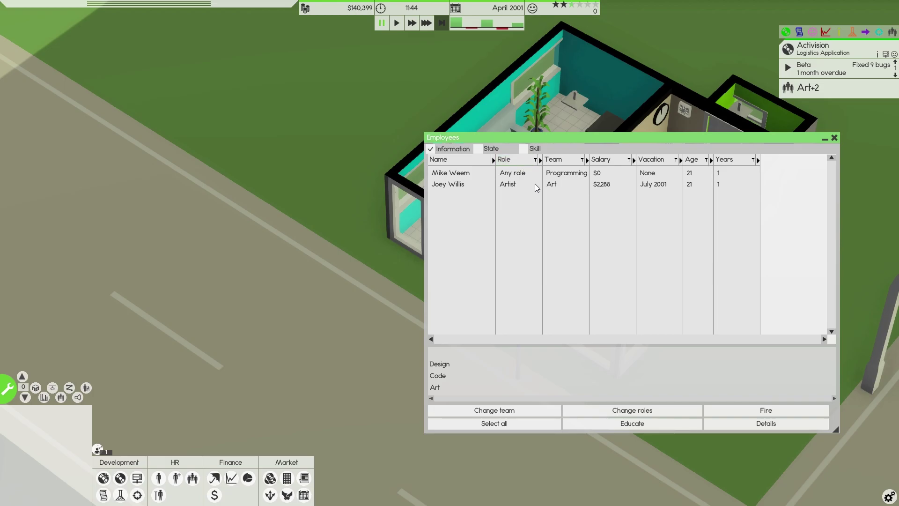
{"action": "left_click", "coordinate": [518, 185]}
{"action": "right_click", "coordinate": [518, 185]}
{"action": "left_click", "coordinate": [519, 144]}
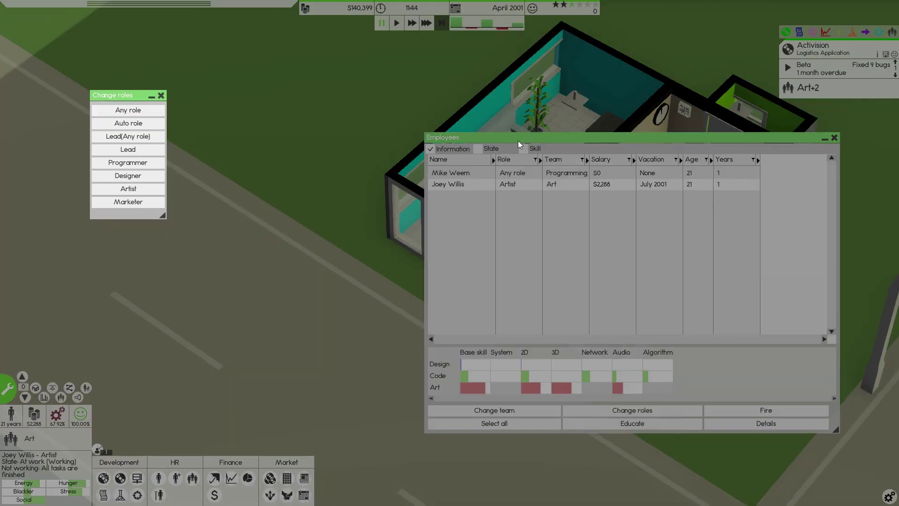
{"action": "left_click", "coordinate": [155, 113]}
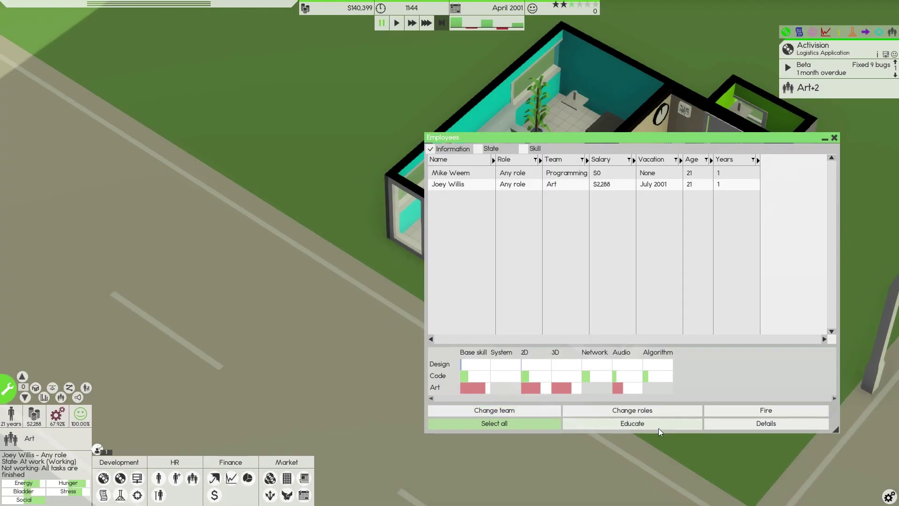
{"action": "left_click", "coordinate": [834, 137]}
{"action": "mouse_move", "coordinate": [360, 8]}
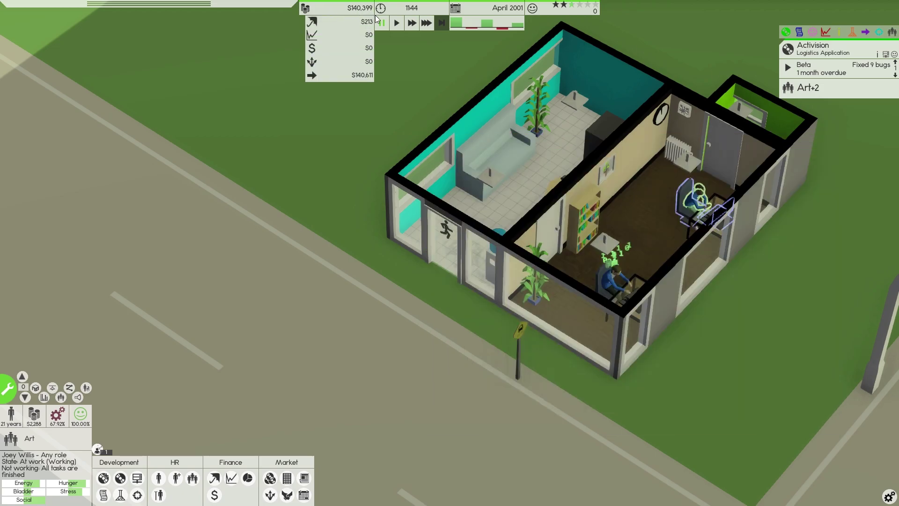
{"action": "mouse_move", "coordinate": [835, 68]}
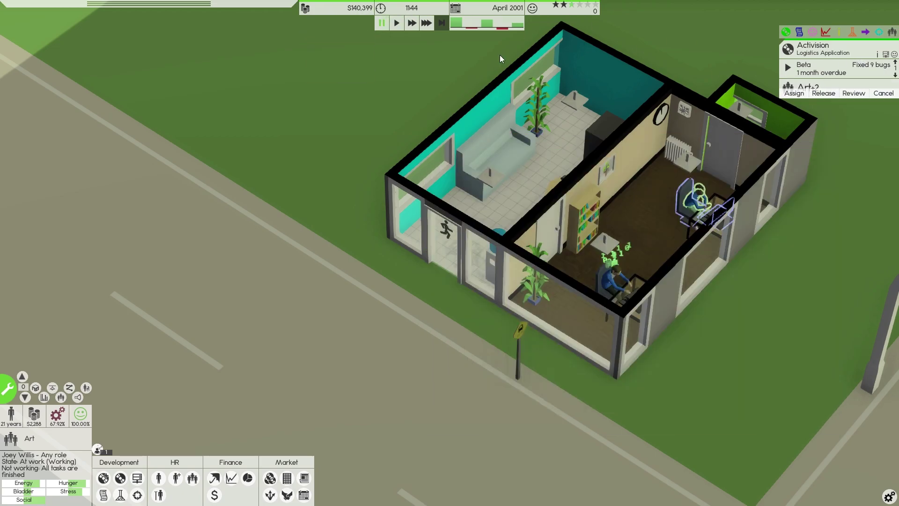
{"action": "left_click", "coordinate": [426, 22]}
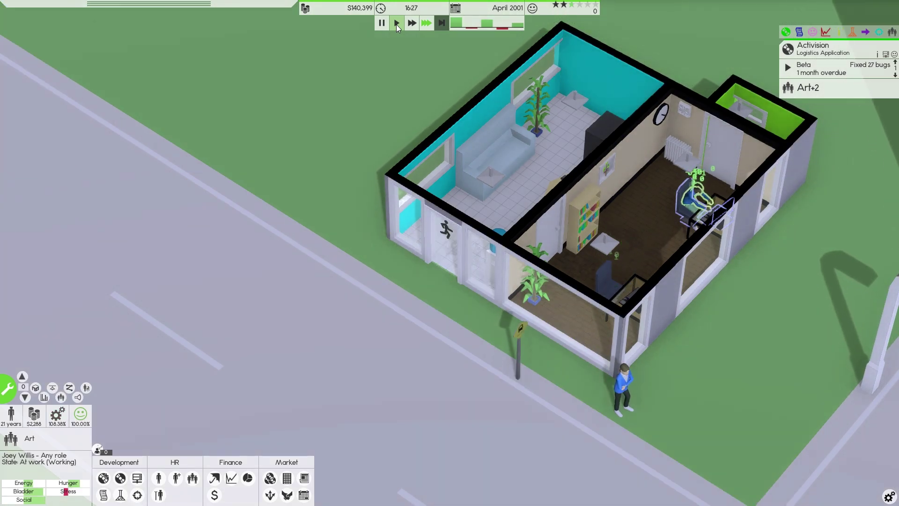
Step: Run the game at normal speed into May 2001
{"action": "left_click", "coordinate": [396, 24]}
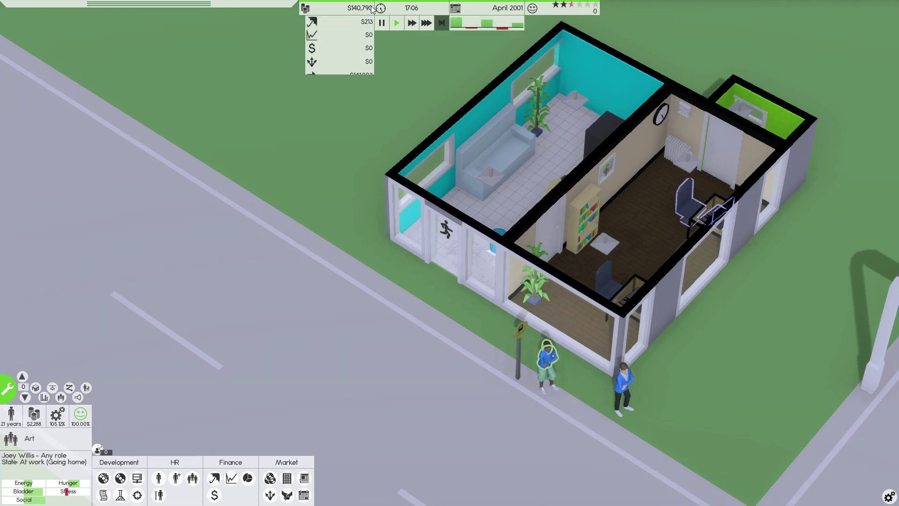
{"action": "mouse_move", "coordinate": [517, 25]}
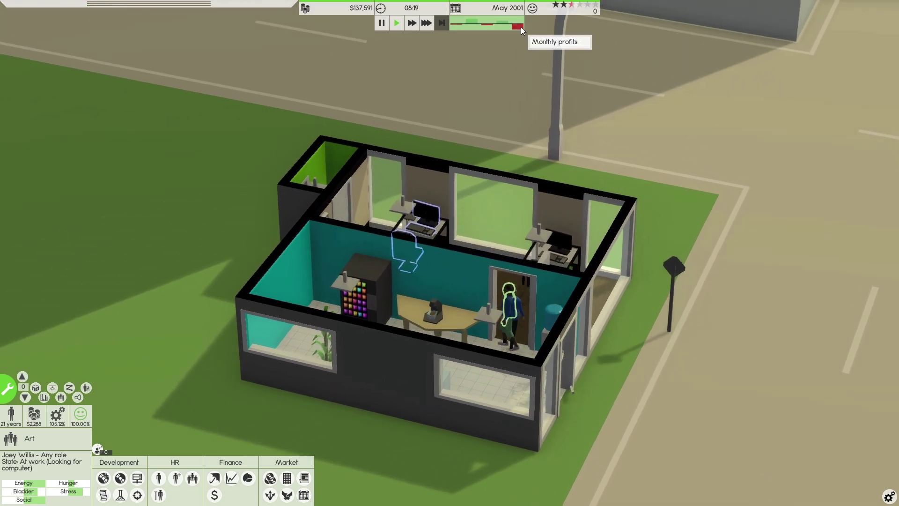
{"action": "left_click", "coordinate": [489, 20]}
{"action": "left_click_drag", "start_coordinate": [510, 217], "coordinate": [546, 80]}
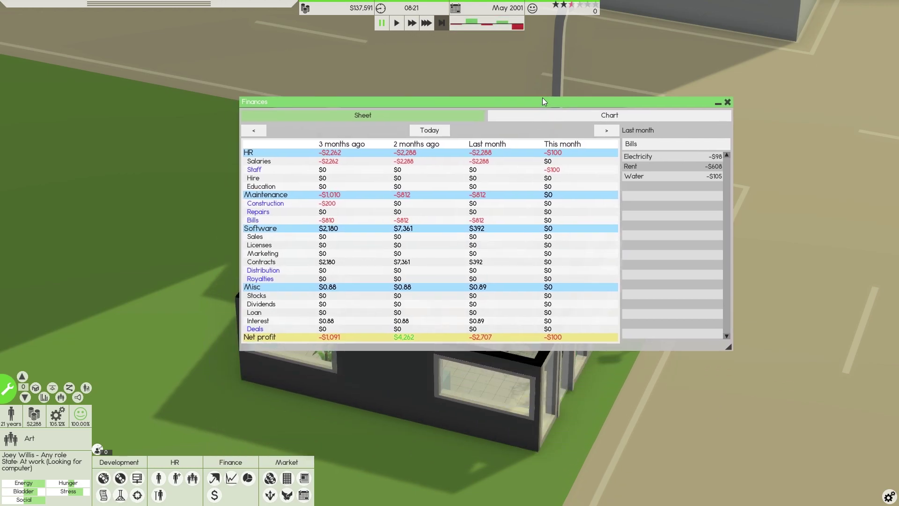
{"action": "left_click_drag", "start_coordinate": [732, 323], "coordinate": [736, 404]}
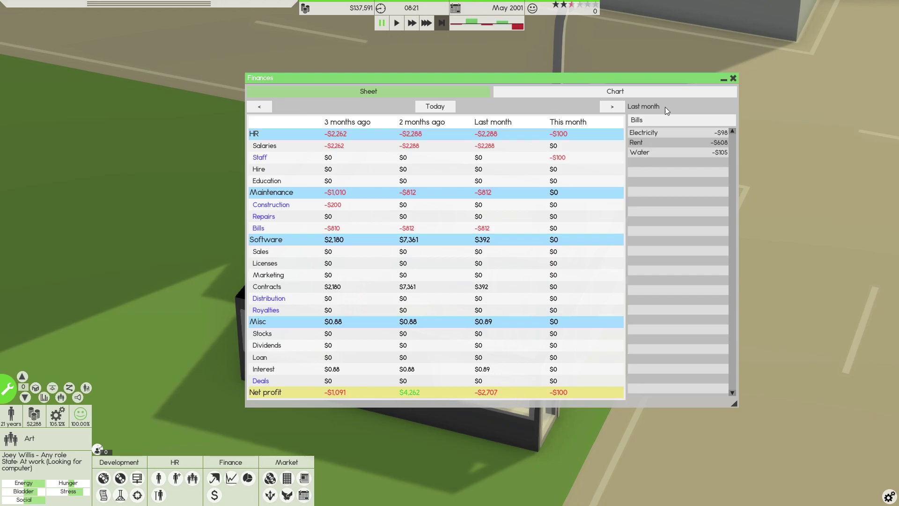
{"action": "left_click", "coordinate": [732, 79]}
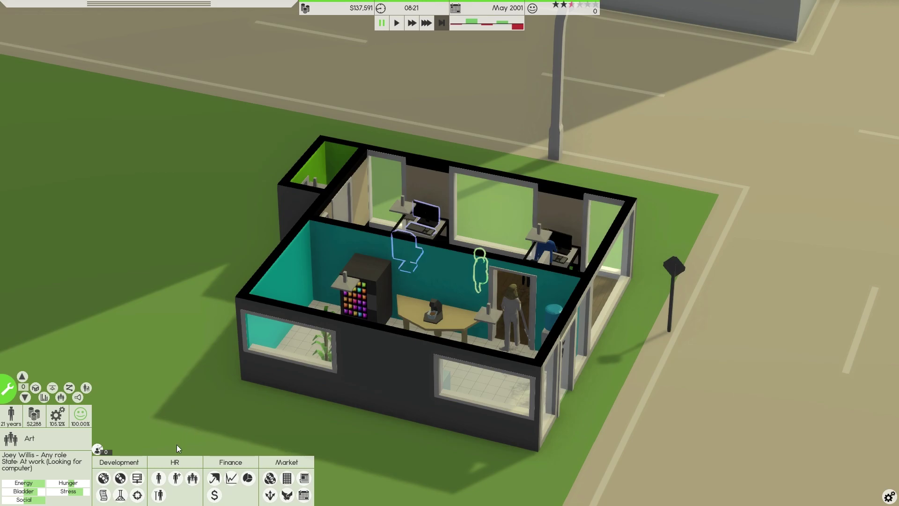
Step: Inspect the Website, Obsidian, Creative Assembly and Ubisoft logistics ($8,835) contract offers
{"action": "left_click", "coordinate": [107, 489]}
{"action": "left_click_drag", "start_coordinate": [366, 78], "coordinate": [453, 74]}
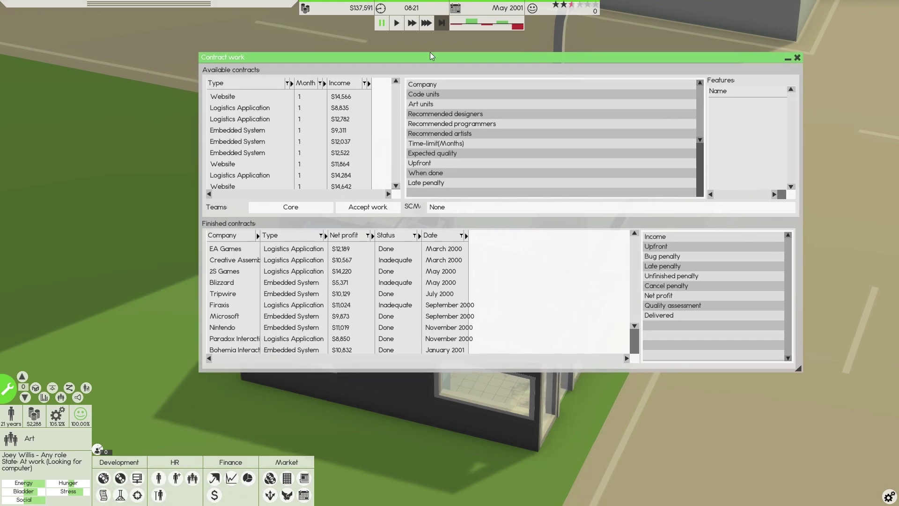
{"action": "scroll", "coordinate": [420, 191], "scroll_direction": "down", "scroll_amount": 1}
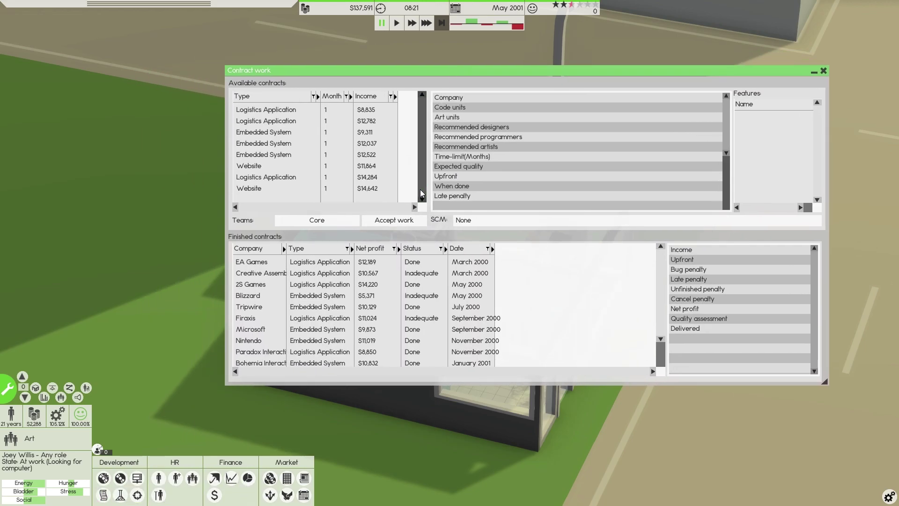
{"action": "scroll", "coordinate": [425, 180], "scroll_direction": "up", "scroll_amount": 1}
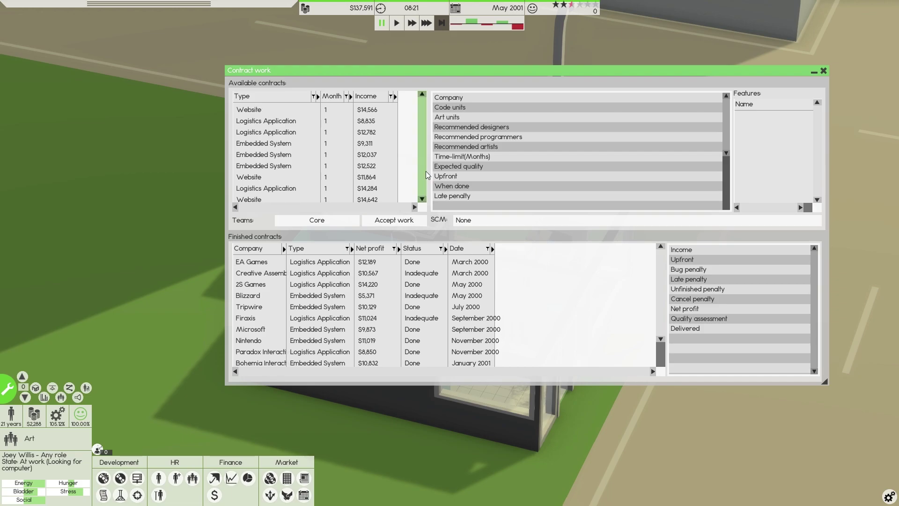
{"action": "left_click", "coordinate": [350, 113]}
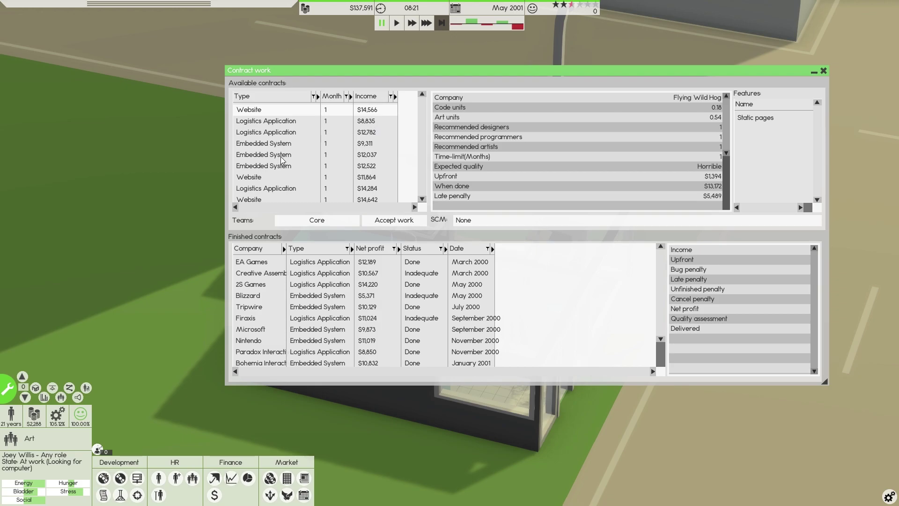
{"action": "left_click", "coordinate": [265, 180]}
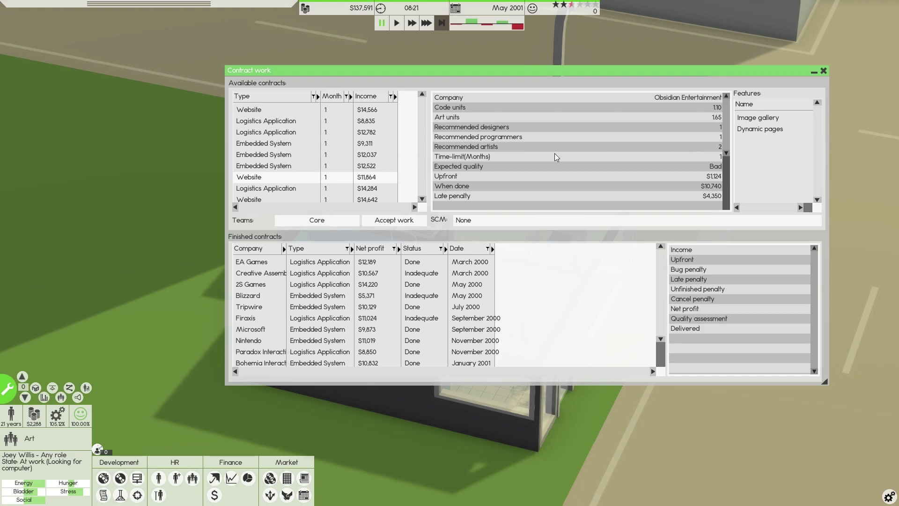
{"action": "left_click", "coordinate": [269, 200]}
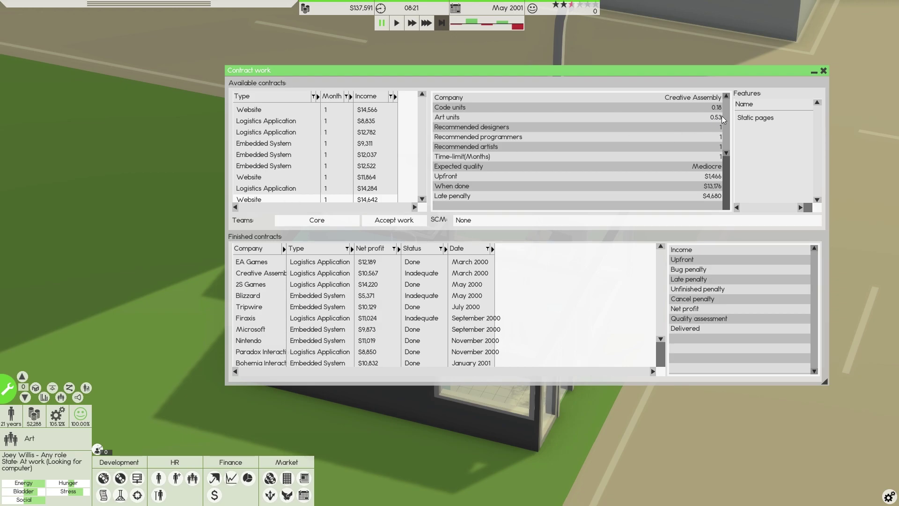
{"action": "left_click", "coordinate": [303, 122]}
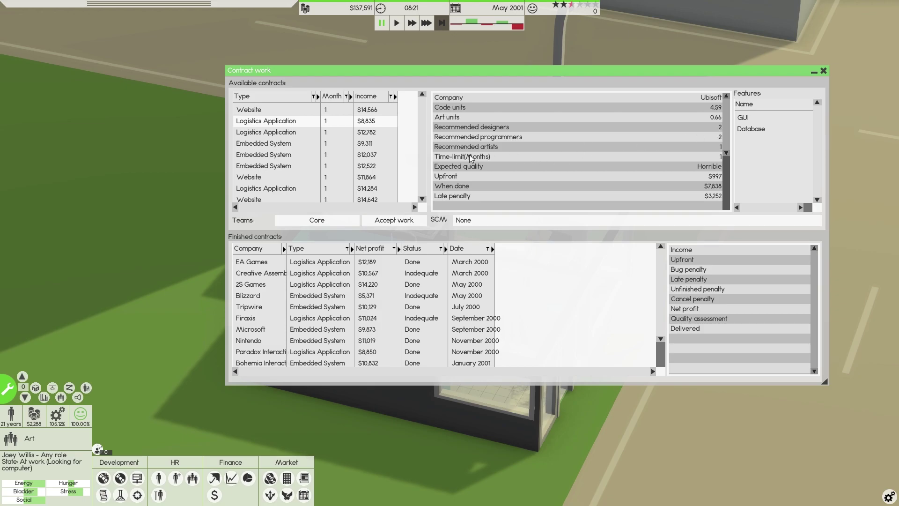
Step: Compare the Microsoft logistics and Flying Wild Hog website contract offers
{"action": "left_click", "coordinate": [294, 134]}
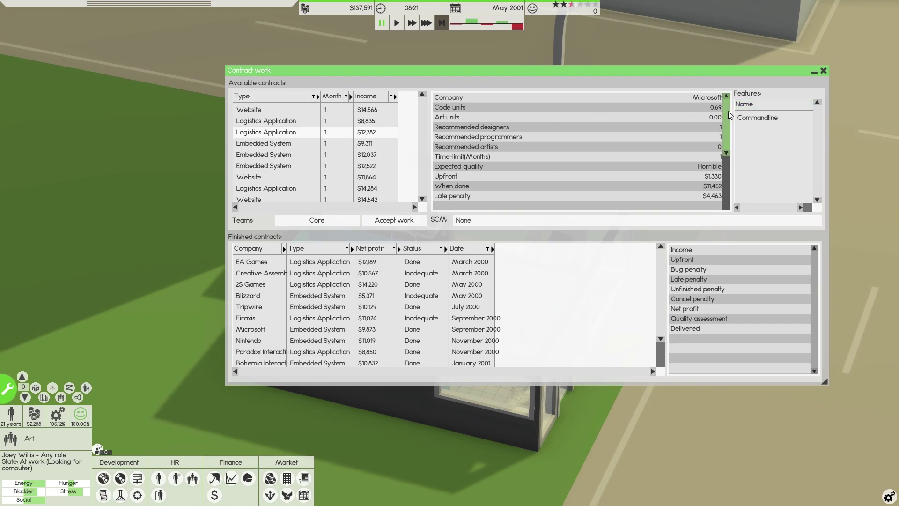
{"action": "left_click", "coordinate": [268, 111]}
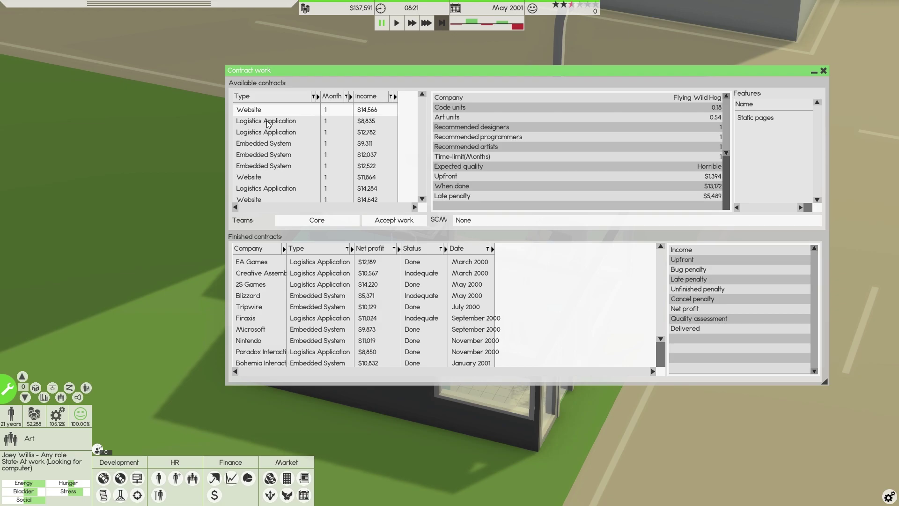
{"action": "left_click", "coordinate": [267, 133]}
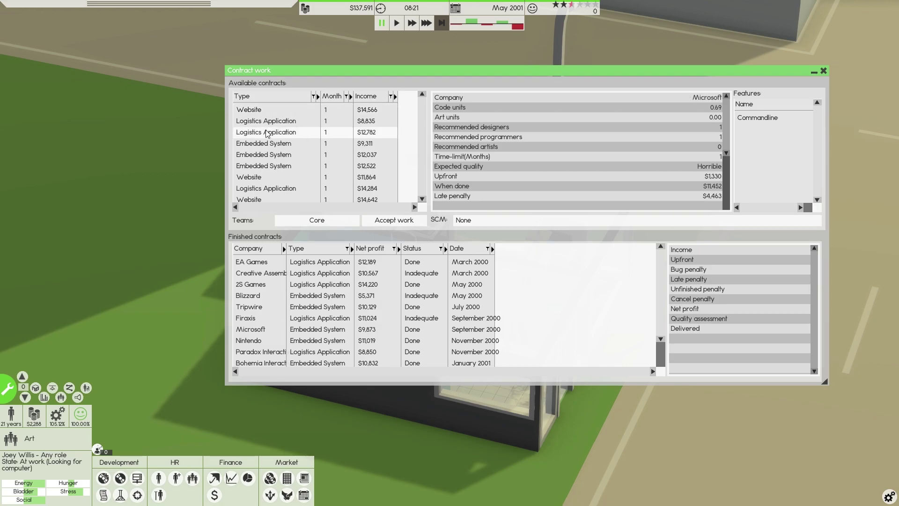
Step: Accept the Flying Wild Hog website and Microsoft logistics contracts, then close the offers
{"action": "left_click", "coordinate": [306, 113]}
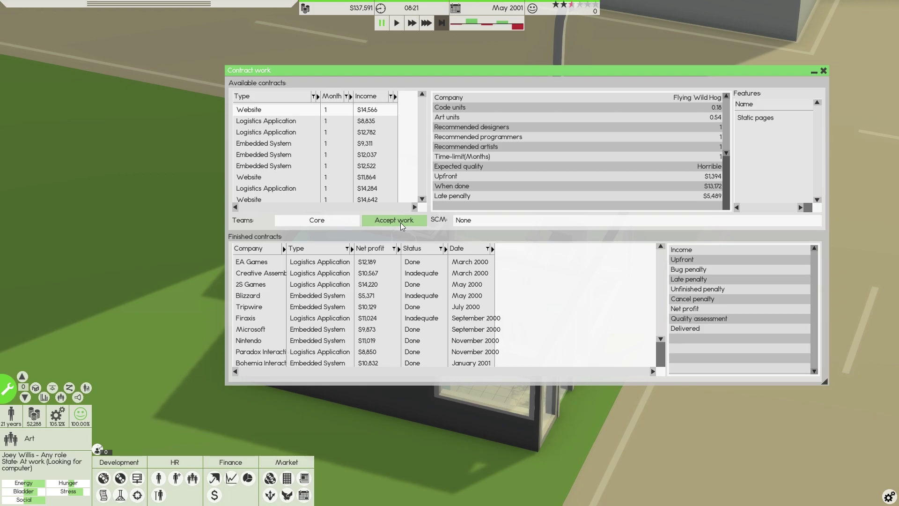
{"action": "left_click", "coordinate": [402, 220]}
{"action": "left_click", "coordinate": [263, 123]}
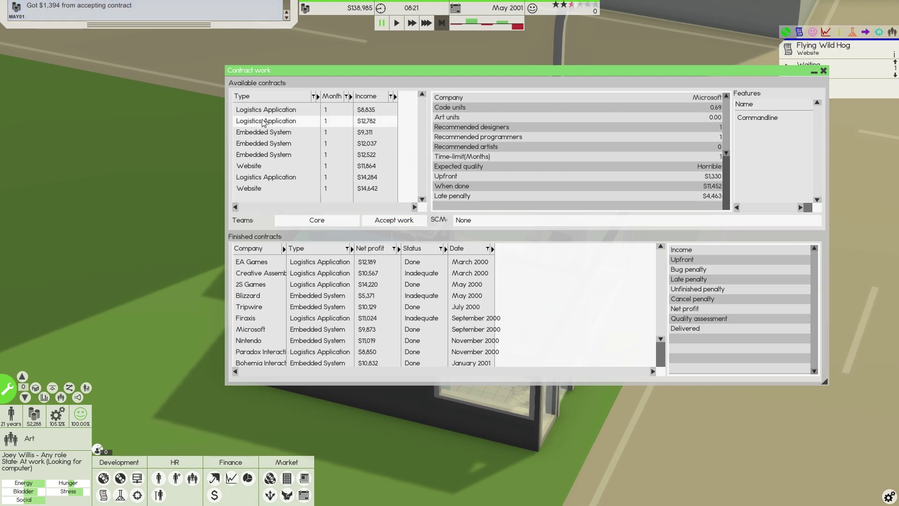
{"action": "left_click", "coordinate": [420, 220]}
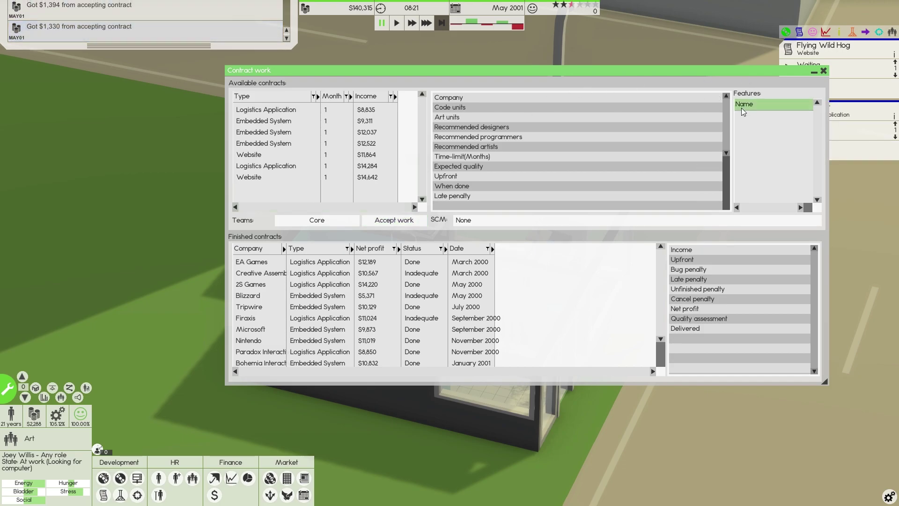
{"action": "left_click", "coordinate": [823, 72]}
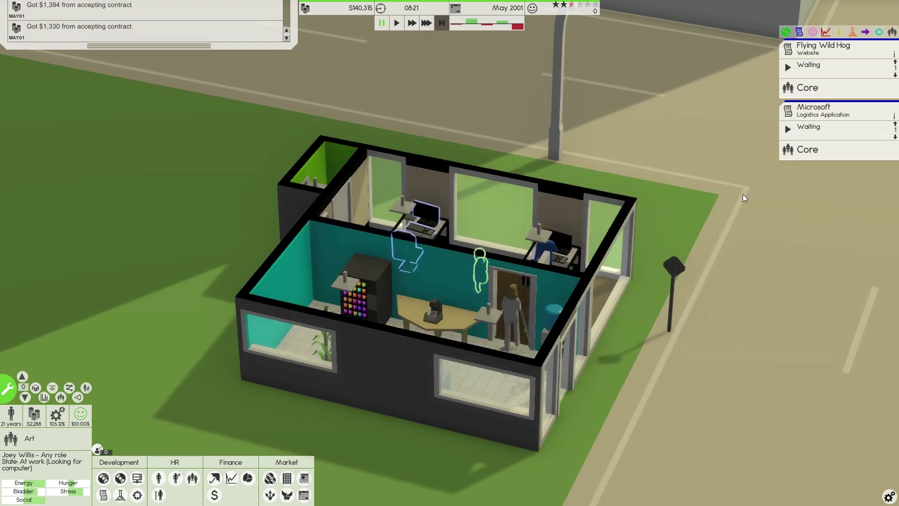
Step: Orbit the camera around the office and expand the recent notifications panel
{"action": "left_click_drag", "start_coordinate": [717, 243], "coordinate": [583, 249]}
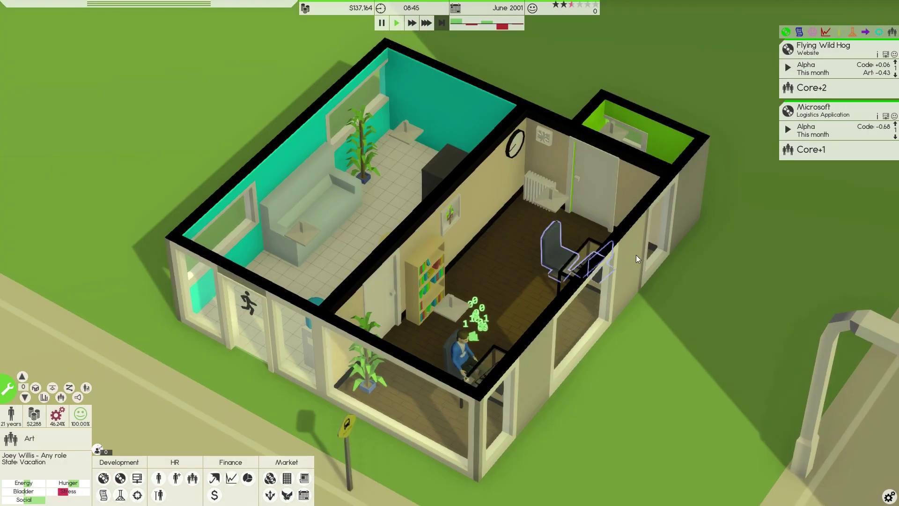
{"action": "scroll", "coordinate": [660, 275], "scroll_direction": "up", "scroll_amount": 2}
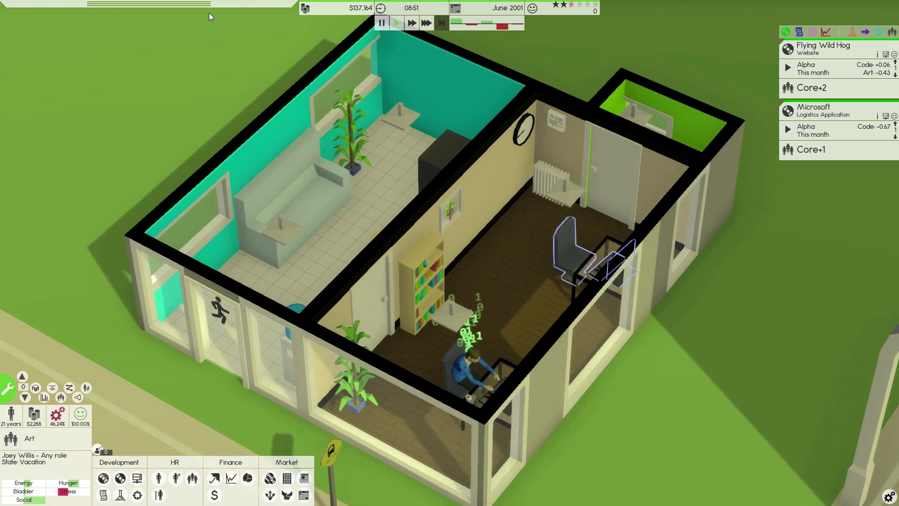
{"action": "left_click_drag", "start_coordinate": [210, 4], "coordinate": [205, 47]}
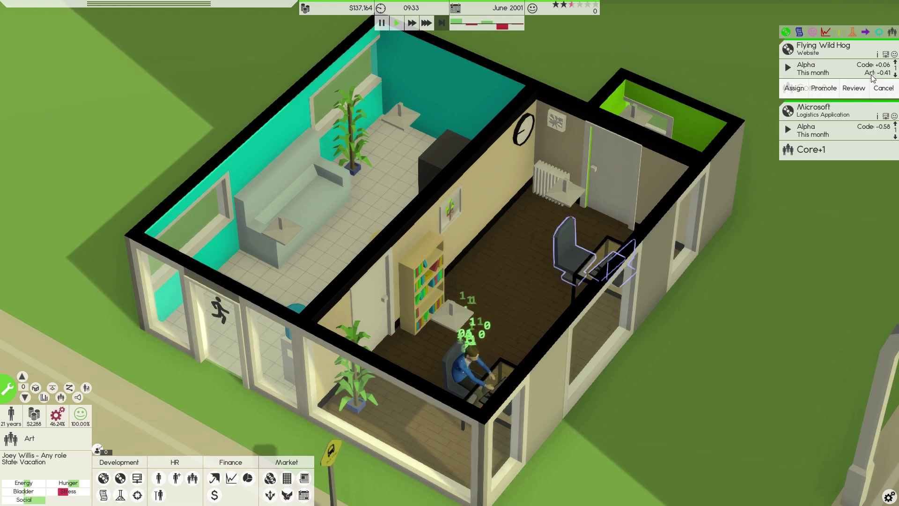
{"action": "mouse_move", "coordinate": [825, 149]}
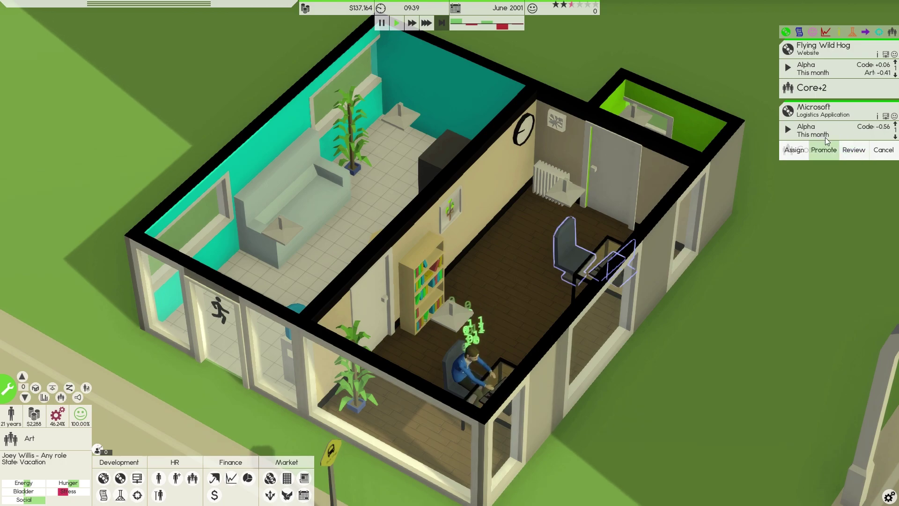
Step: Cancel Flying Wild Hog's website contract for $5,489, leaving $131,675, then run at fastest speed
{"action": "left_click", "coordinate": [827, 69]}
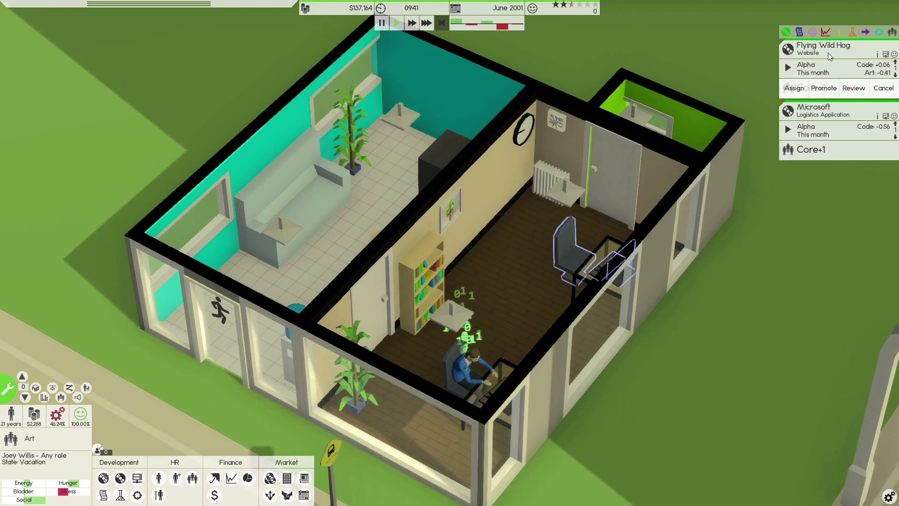
{"action": "left_click", "coordinate": [884, 91]}
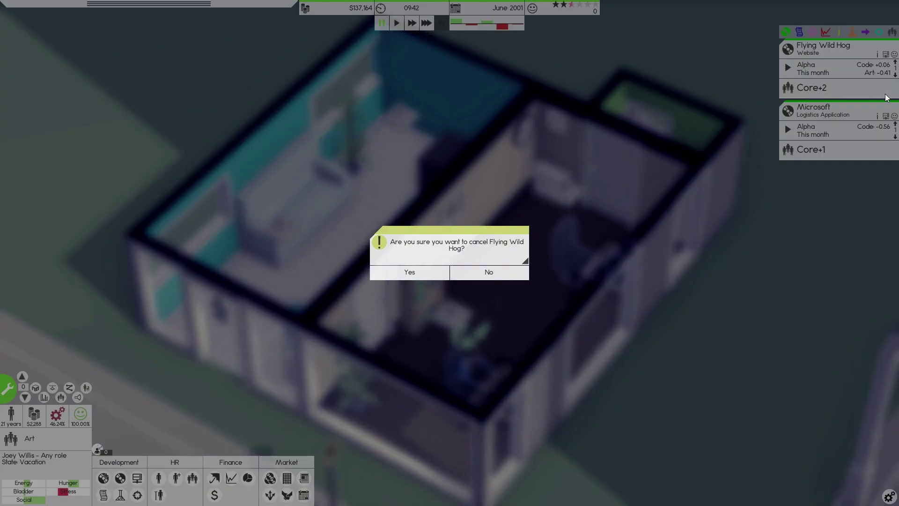
{"action": "left_click", "coordinate": [420, 272]}
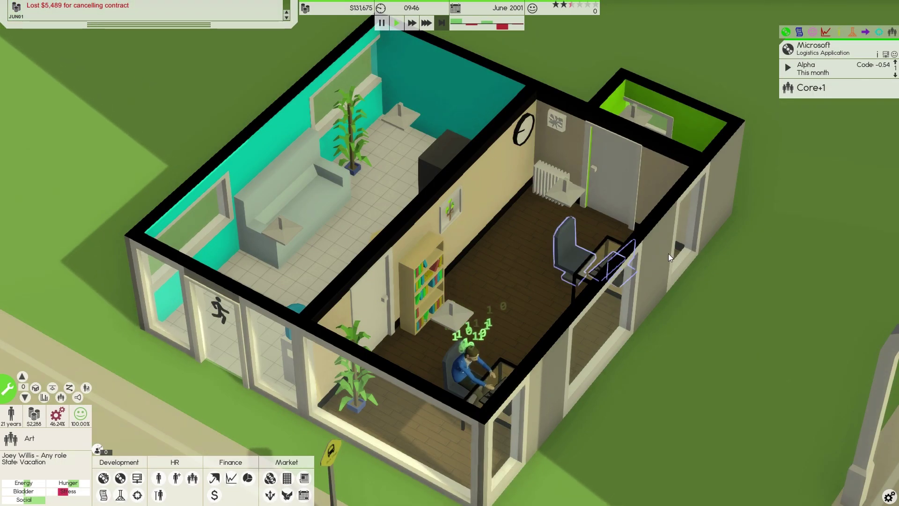
{"action": "left_click", "coordinate": [427, 23]}
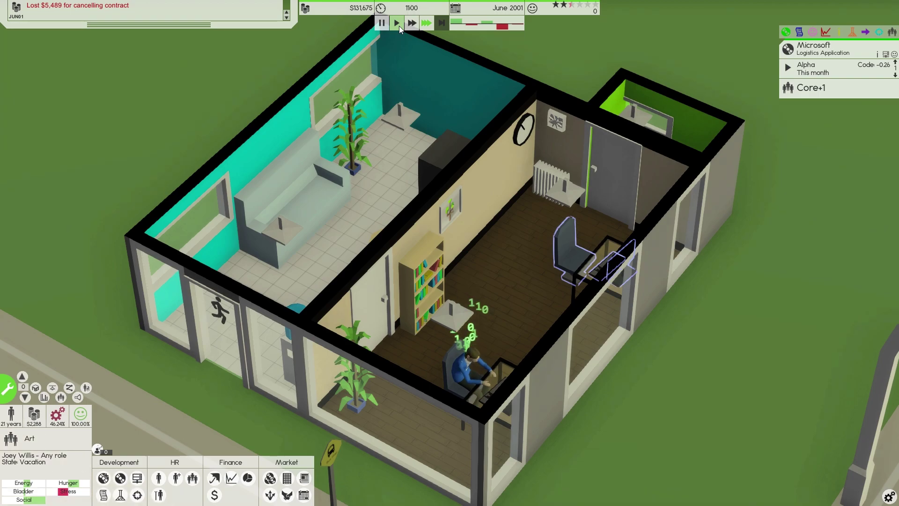
Step: Promote the Microsoft logistics app out of alpha, dismiss the review error, then run fastest
{"action": "left_click", "coordinate": [398, 24]}
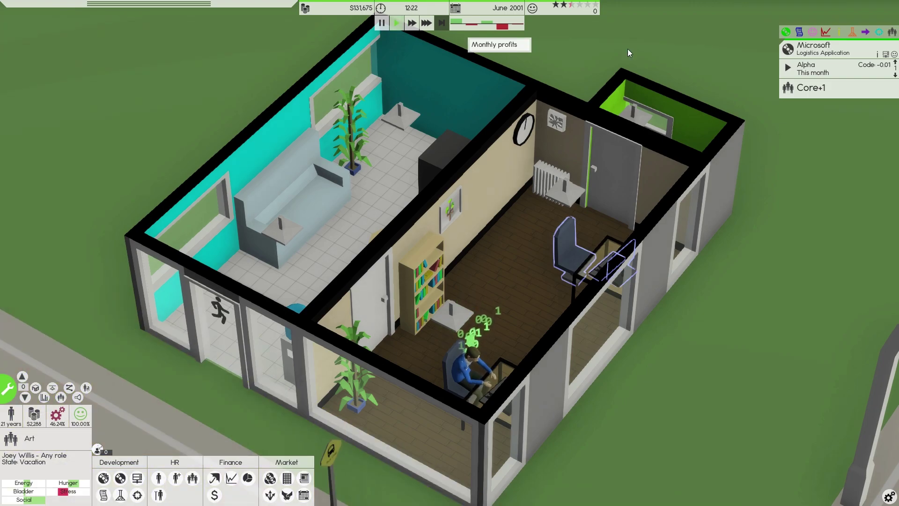
{"action": "mouse_move", "coordinate": [812, 88]}
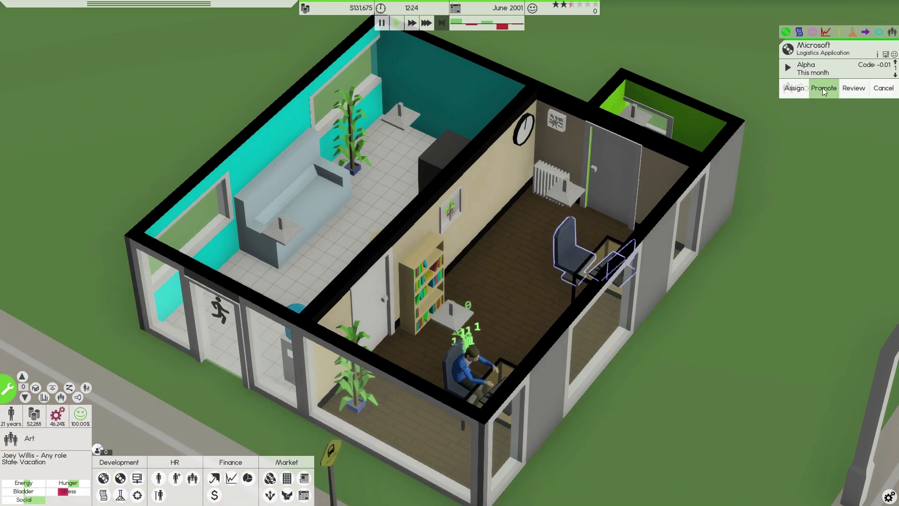
{"action": "left_click", "coordinate": [822, 87]}
{"action": "left_click", "coordinate": [410, 280]}
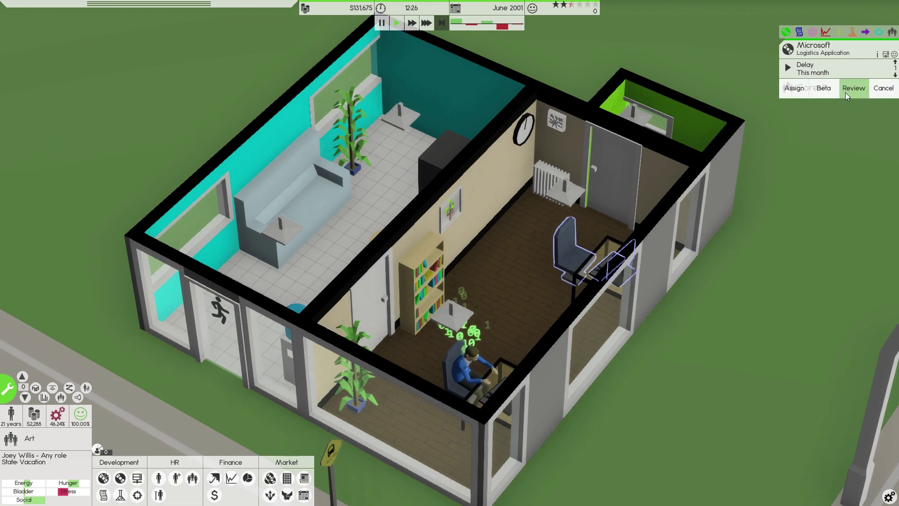
{"action": "left_click", "coordinate": [844, 92]}
{"action": "left_click", "coordinate": [449, 271]}
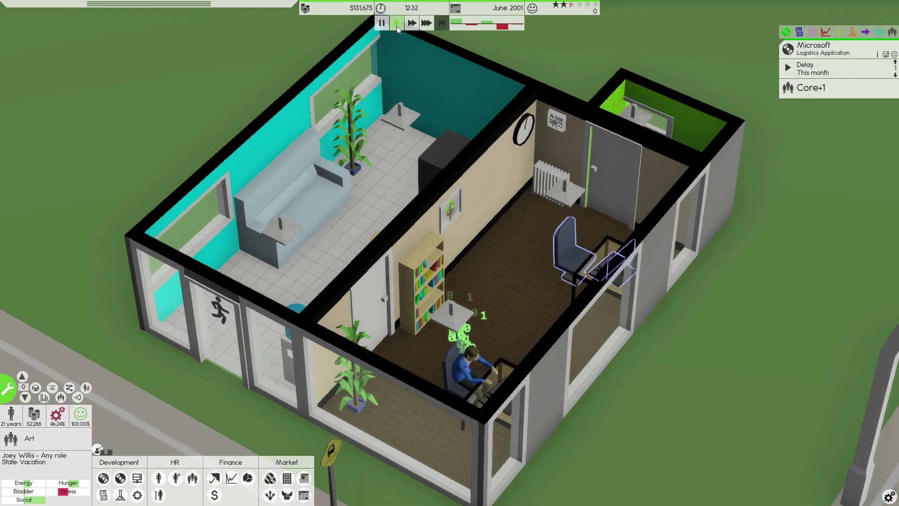
{"action": "left_click", "coordinate": [425, 21]}
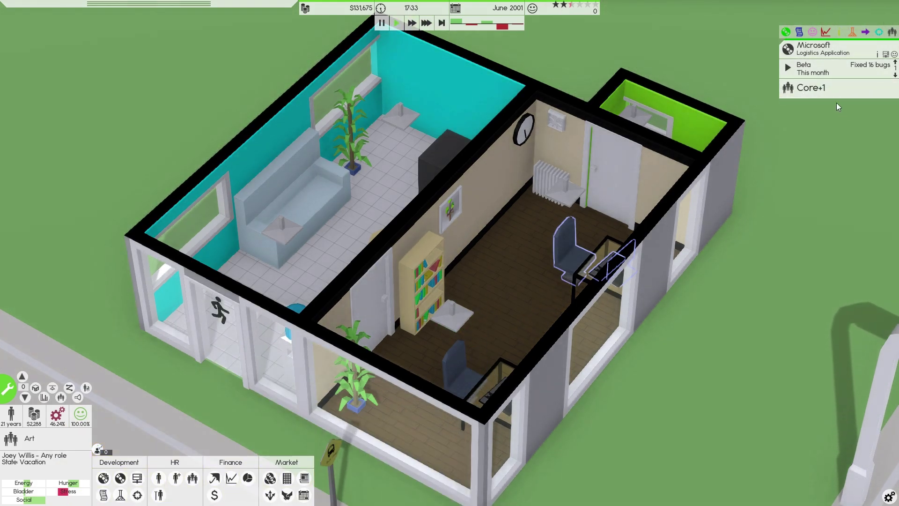
Step: Release the Microsoft logistics app from its project row to collect the contract payment
{"action": "left_click", "coordinate": [823, 92]}
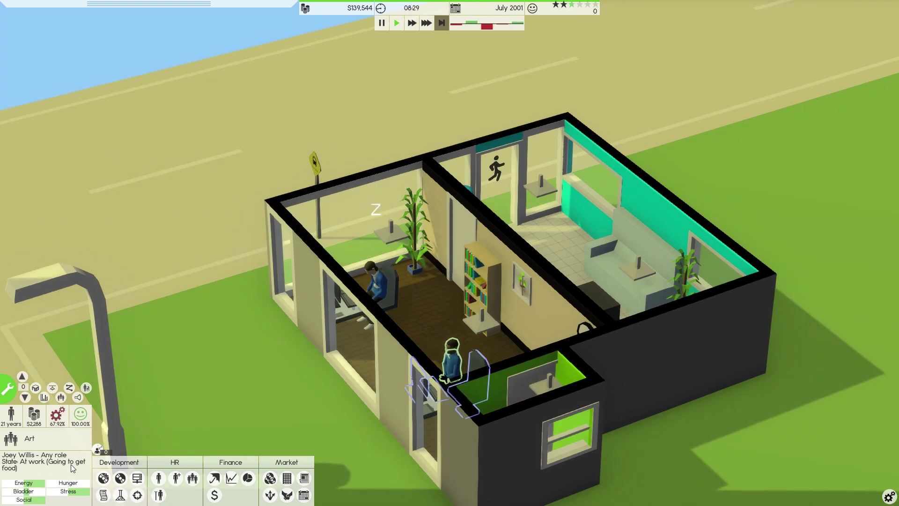
{"action": "left_click", "coordinate": [160, 479]}
{"action": "left_click", "coordinate": [150, 96]}
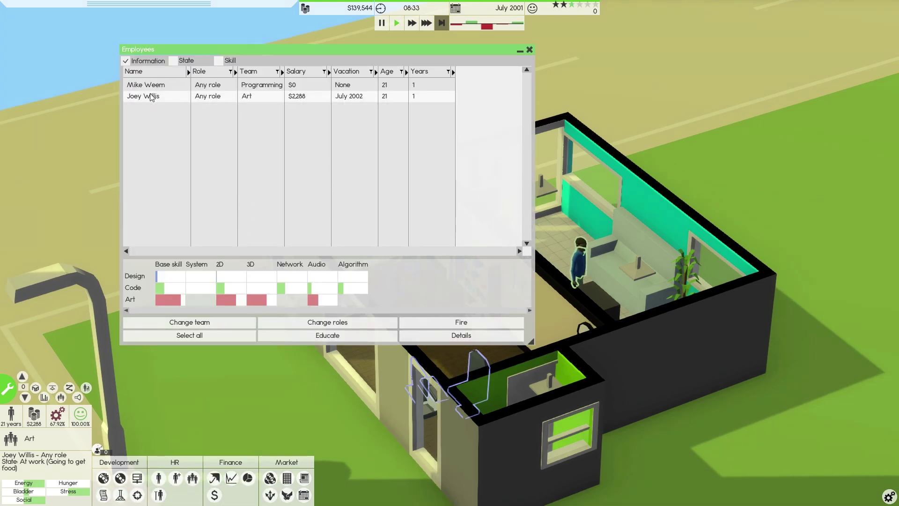
{"action": "left_click", "coordinate": [415, 335]}
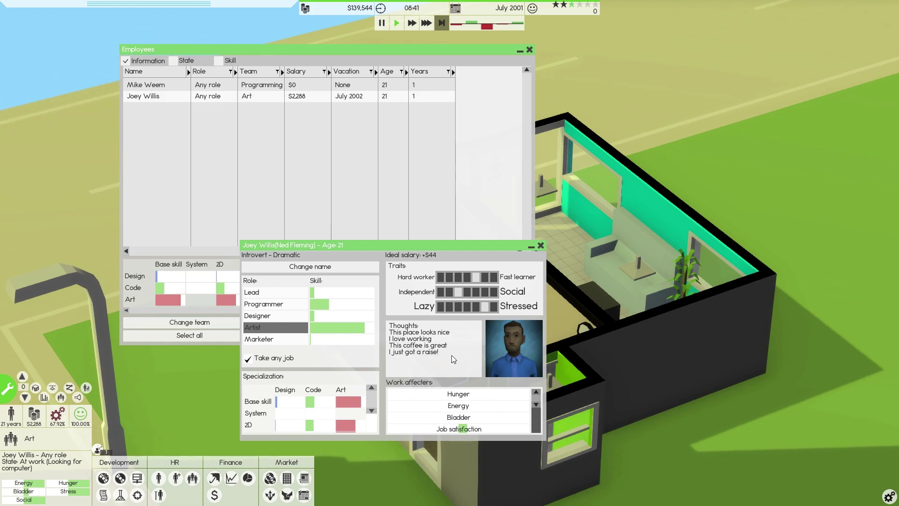
{"action": "left_click", "coordinate": [541, 246]}
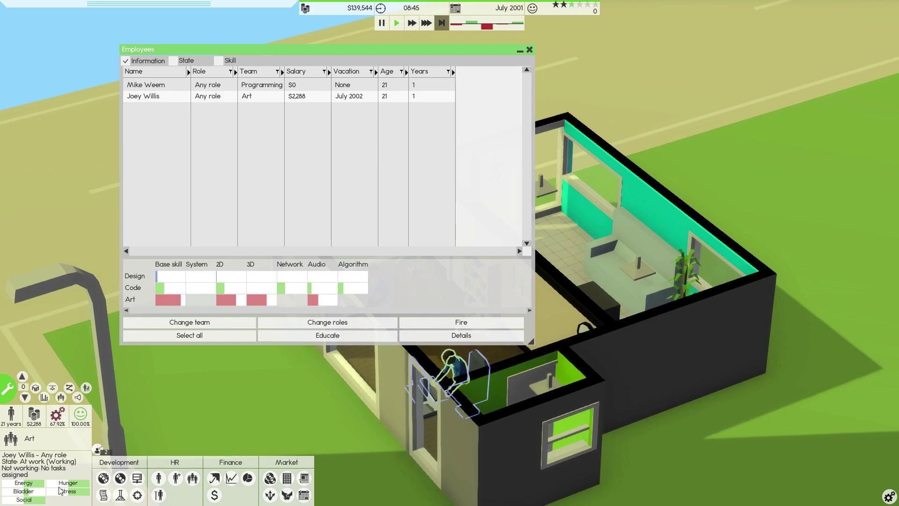
{"action": "left_click", "coordinate": [529, 49]}
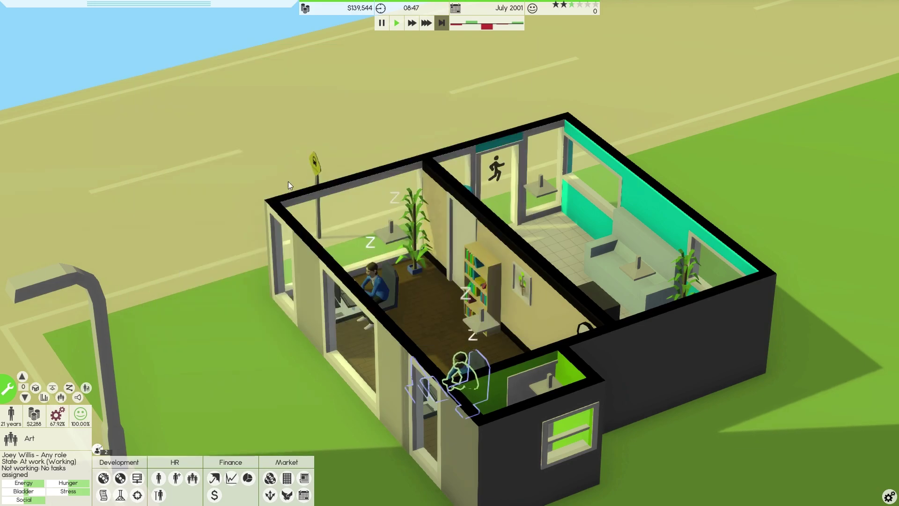
{"action": "mouse_move", "coordinate": [359, 8]}
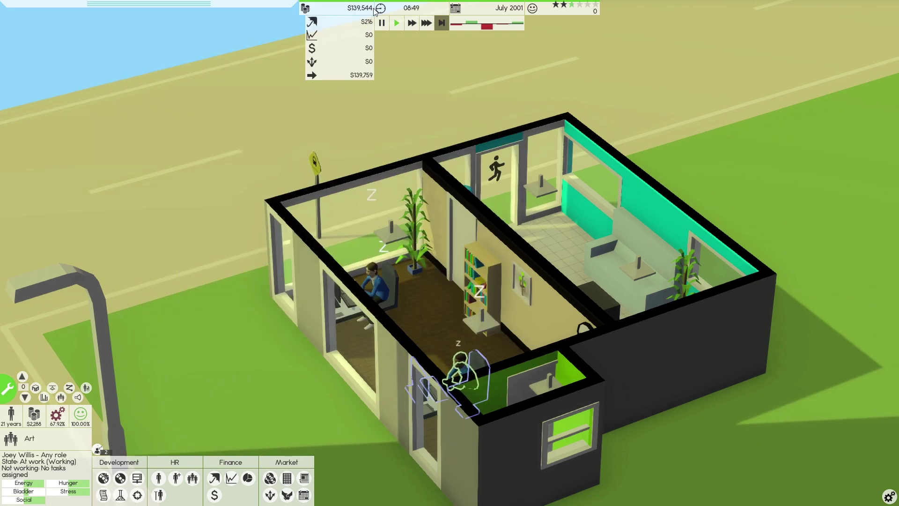
Step: Pause at 08:49, then orbit, pan and zoom the camera around the office building
{"action": "left_click", "coordinate": [382, 23]}
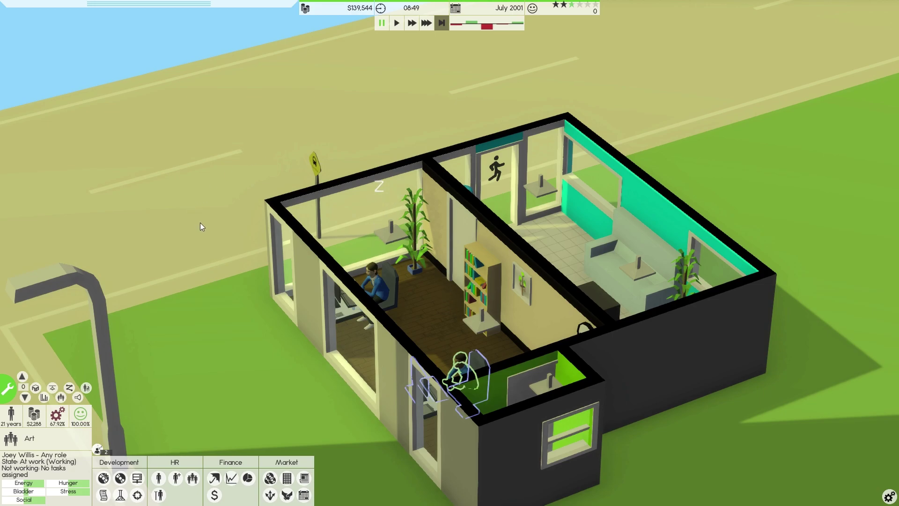
{"action": "left_click_drag", "start_coordinate": [200, 222], "coordinate": [592, 208]}
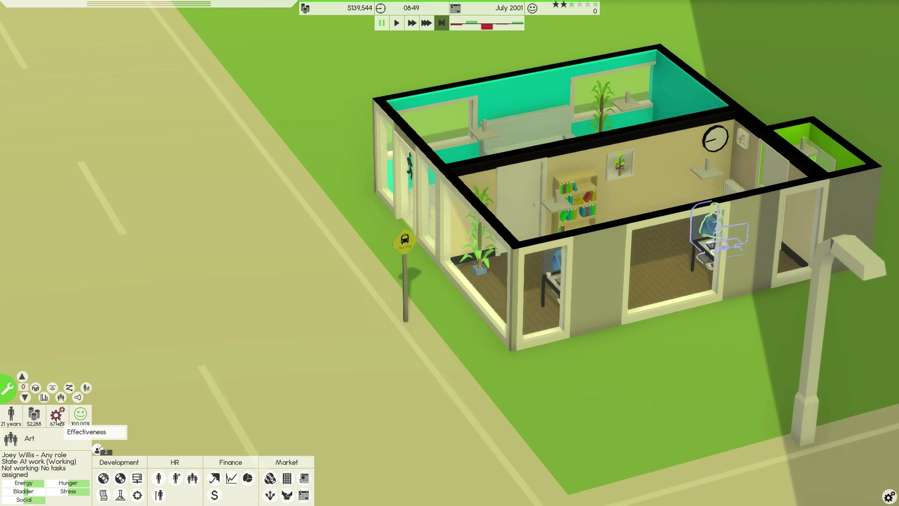
{"action": "key", "text": "d"}
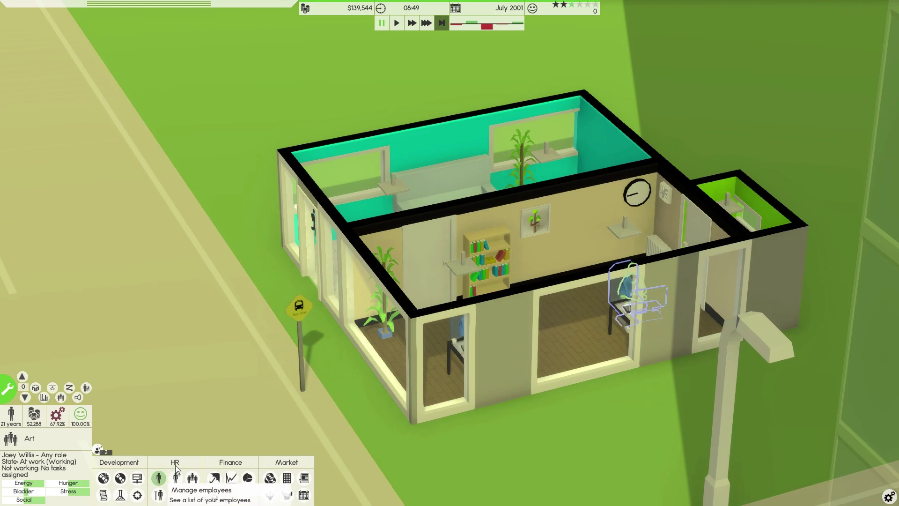
{"action": "scroll", "coordinate": [563, 328], "scroll_direction": "up", "scroll_amount": 2}
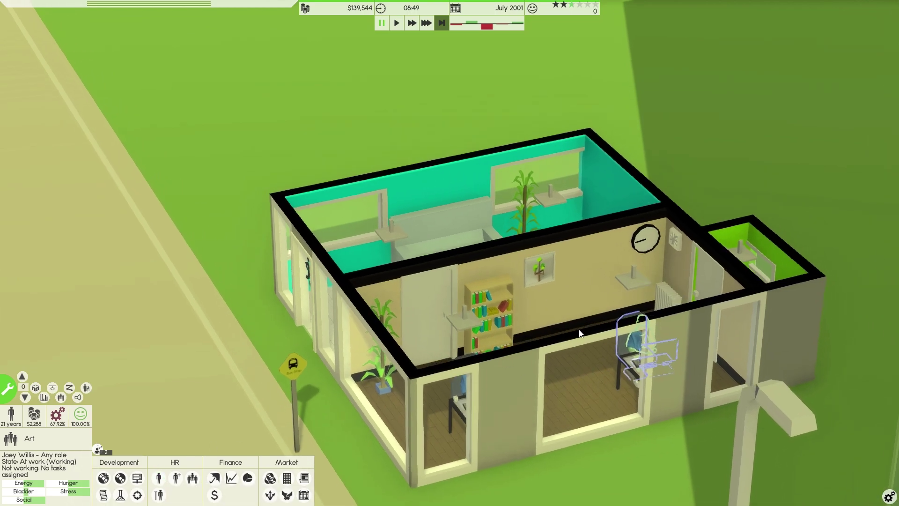
{"action": "scroll", "coordinate": [581, 334], "scroll_direction": "up", "scroll_amount": 2}
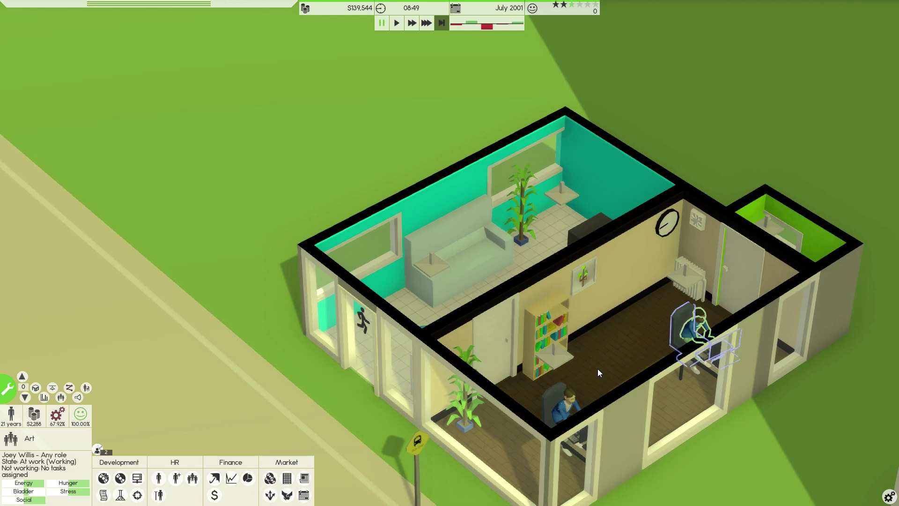
{"action": "key", "text": "d"}
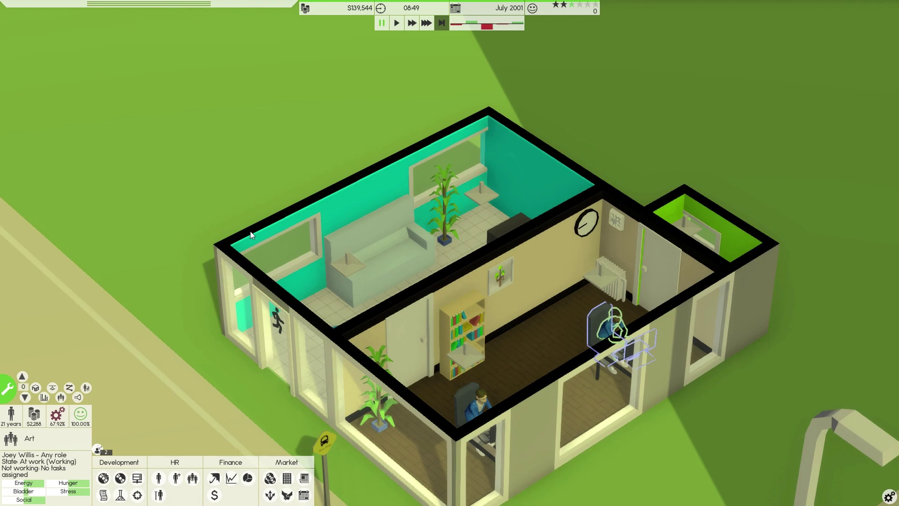
{"action": "key", "text": "q"}
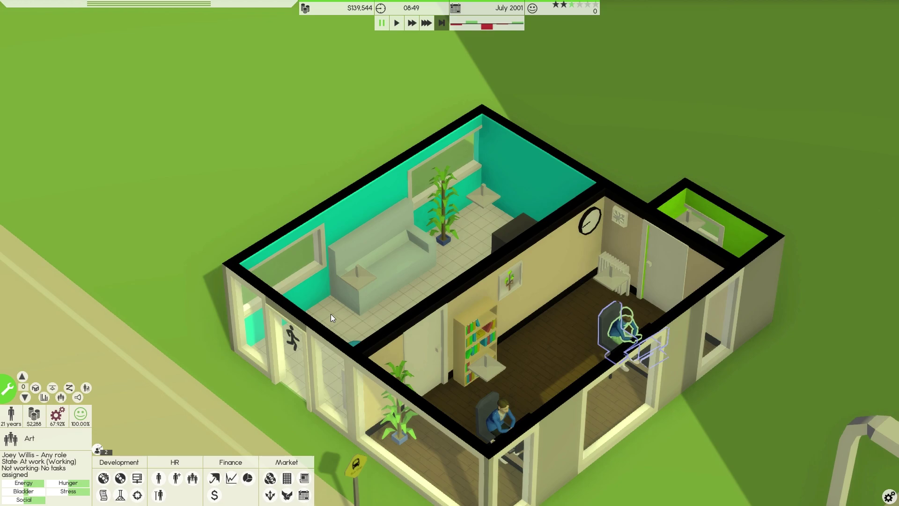
{"action": "mouse_move", "coordinate": [331, 314]}
{"action": "left_mouse_down"}
{"action": "mouse_move", "coordinate": [549, 377]}
{"action": "mouse_move", "coordinate": [572, 331]}
{"action": "mouse_move", "coordinate": [660, 342]}
{"action": "mouse_move", "coordinate": [668, 314]}
{"action": "mouse_move", "coordinate": [684, 305]}
{"action": "left_mouse_up"}
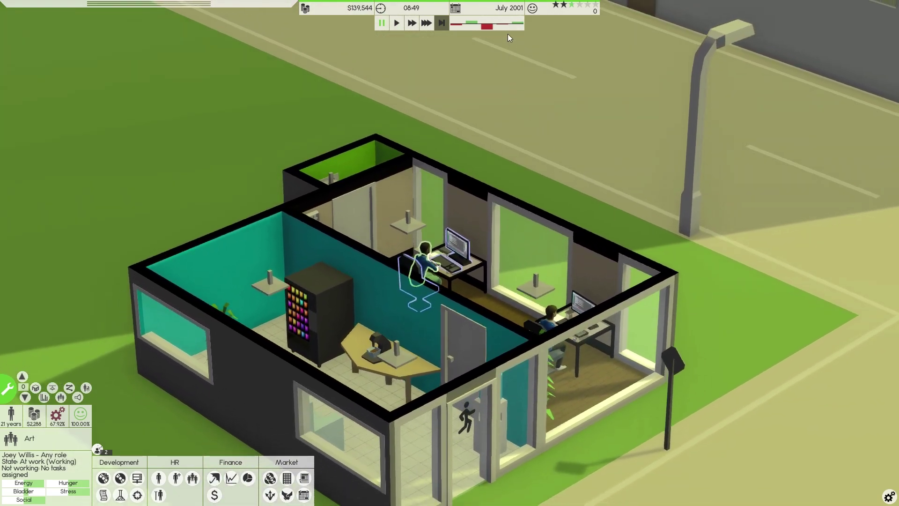